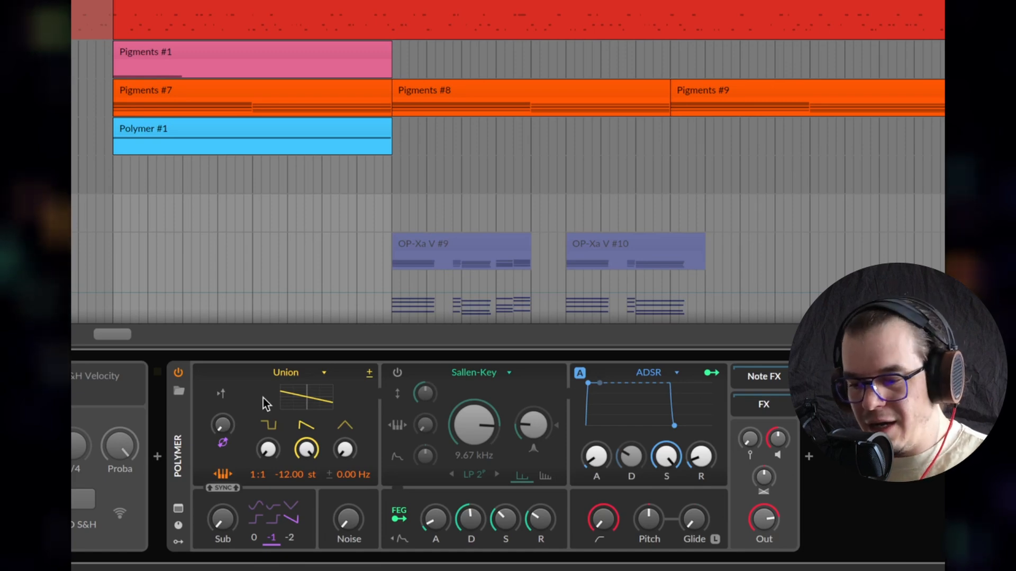
# Switch the Polymer oscillator from Union to Bite and set oscillator B's pitch offset to 12.00 st
pyautogui.click(295, 370)
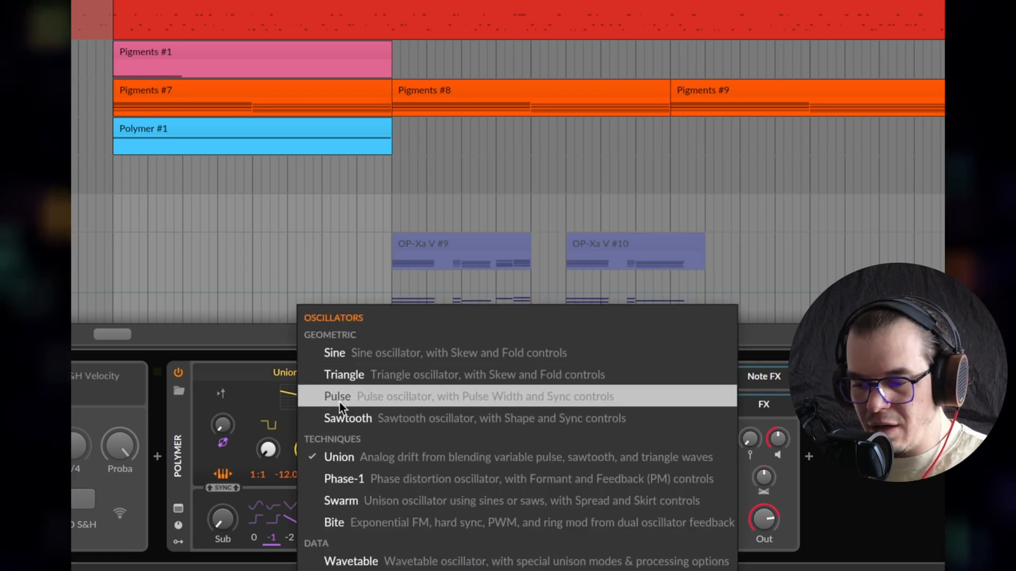
pyautogui.click(362, 522)
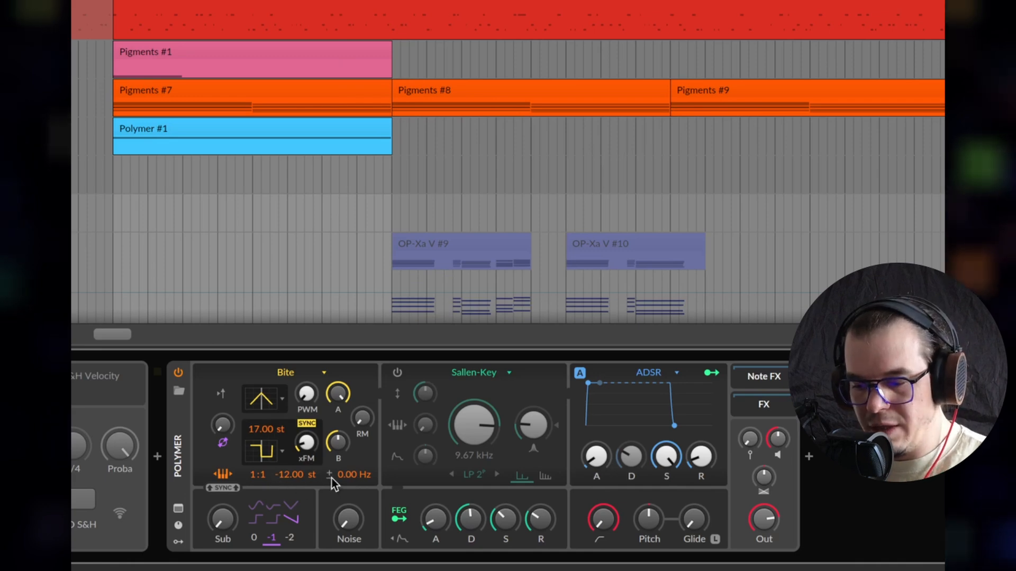
pyautogui.doubleClick(256, 429)
pyautogui.write('12')
pyautogui.press('Return')
# Turn Bite's oscillator A level down to minimum, raise xFM to about +81.36 st, and audition the sound
pyautogui.moveTo(339, 397); pyautogui.dragTo(347, 418)
pyautogui.moveTo(307, 451); pyautogui.dragTo(307, 426)
pyautogui.press('space')
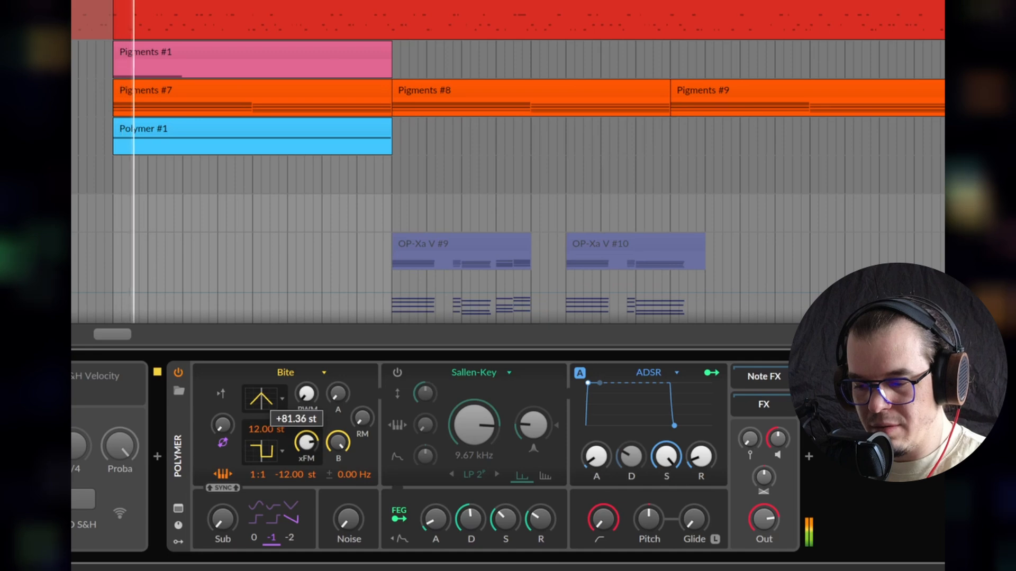
pyautogui.press('space')
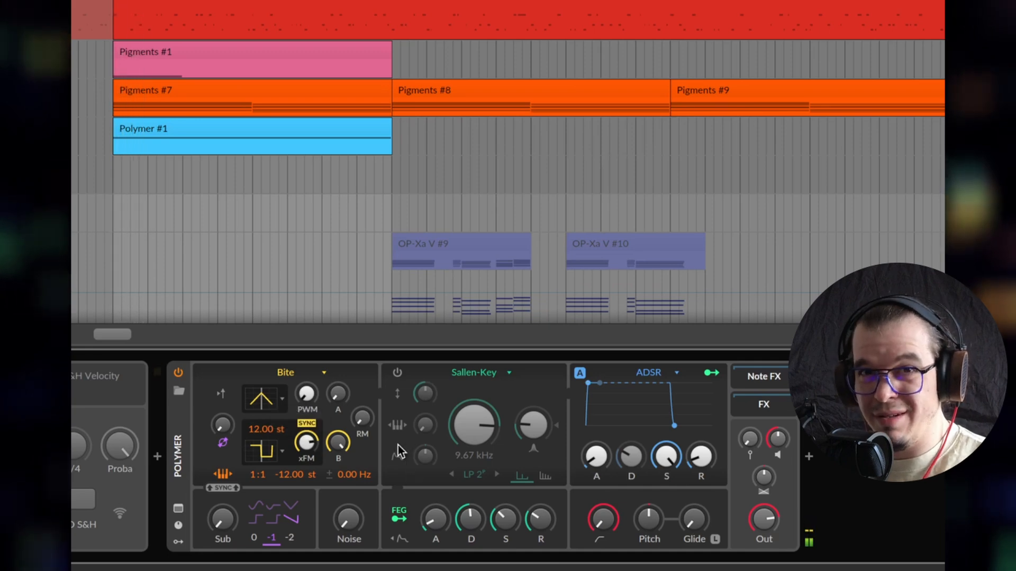
# Set Bite's oscillator A waveform to Saw and oscillator B to Ramped Pulse, and audition the result
pyautogui.click(284, 398)
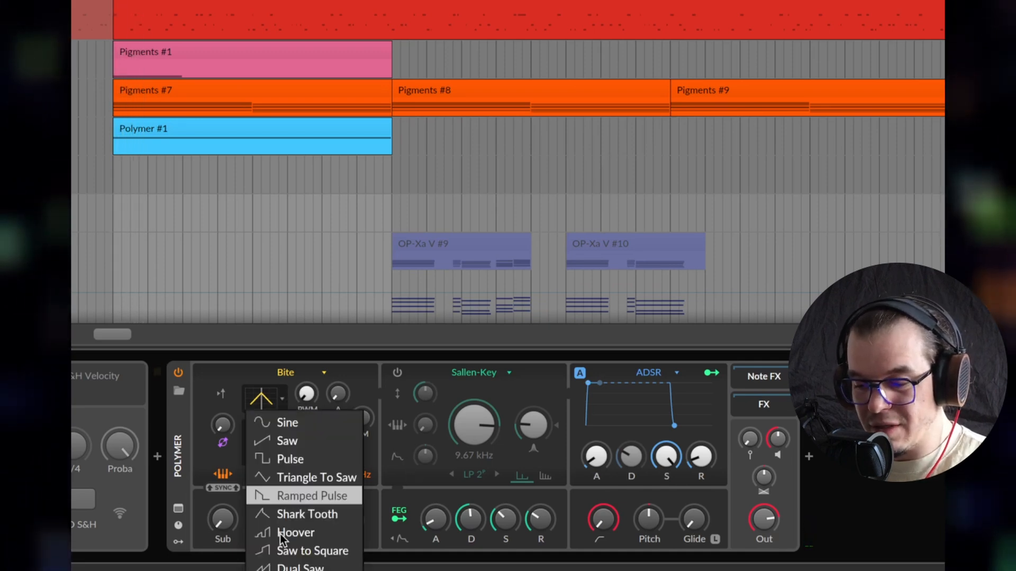
pyautogui.click(320, 460)
pyautogui.click(283, 453)
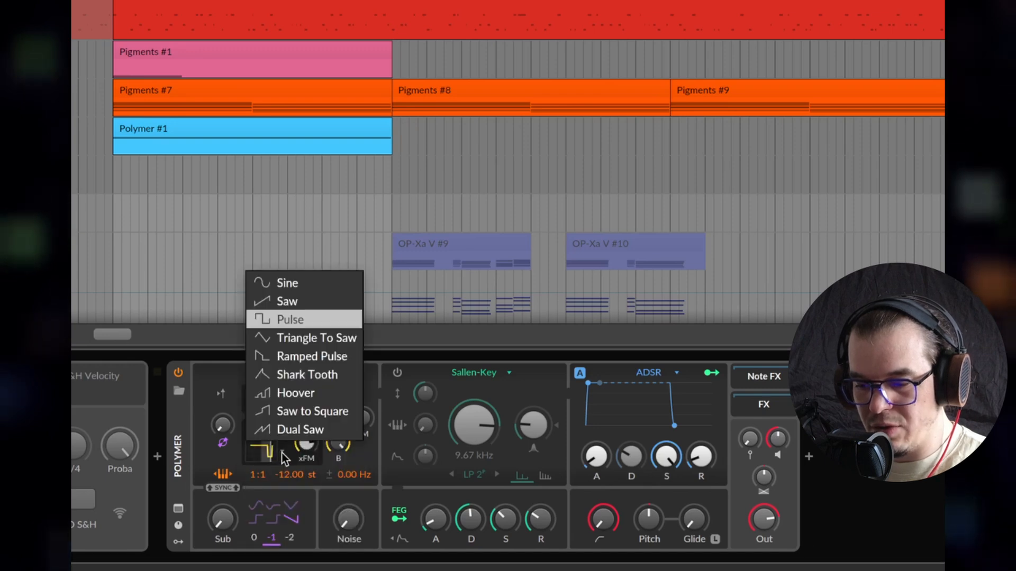
pyautogui.click(297, 360)
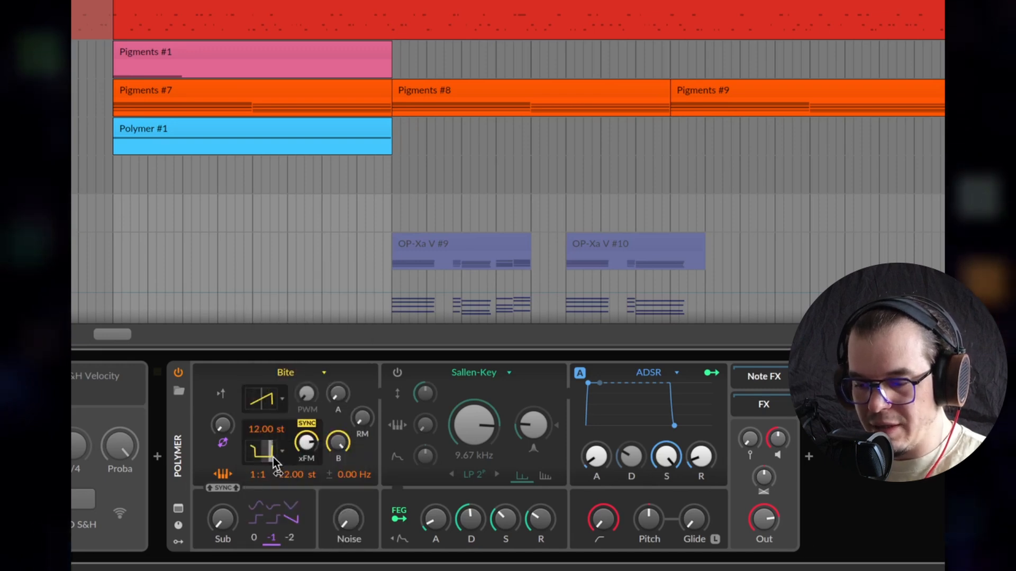
pyautogui.moveTo(275, 465); pyautogui.dragTo(301, 449)
pyautogui.press('space')
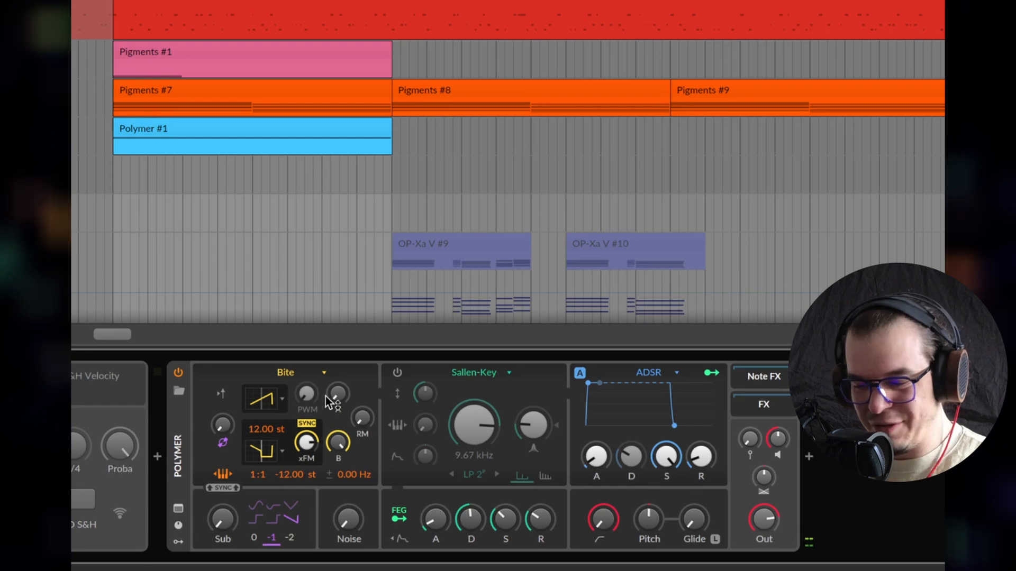
# Enable Polymer's Sallen-Key filter in BP 8 mode with raised resonance and a cutoff of about 480 Hz
pyautogui.click(398, 373)
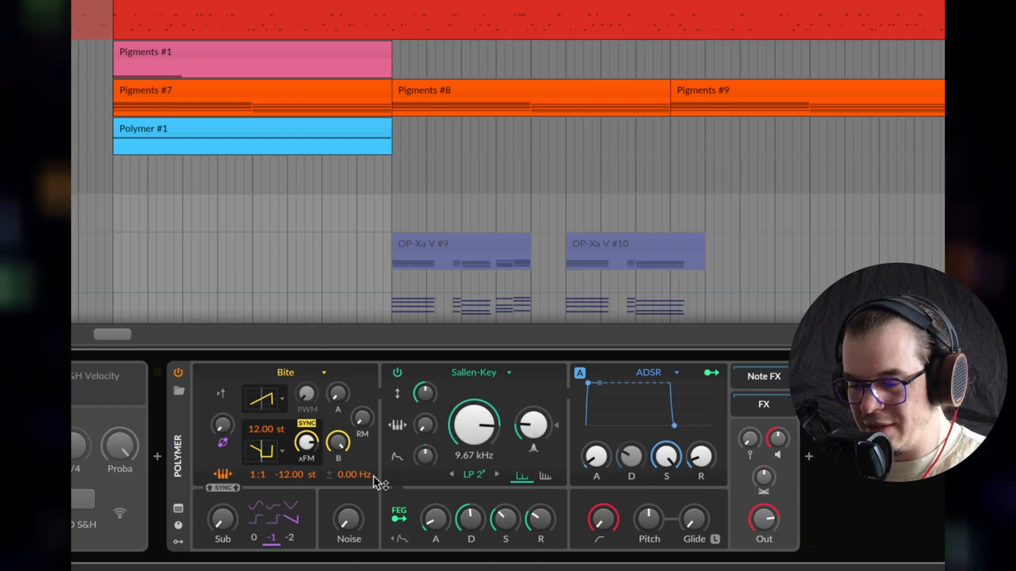
pyautogui.click(472, 476)
pyautogui.click(526, 341)
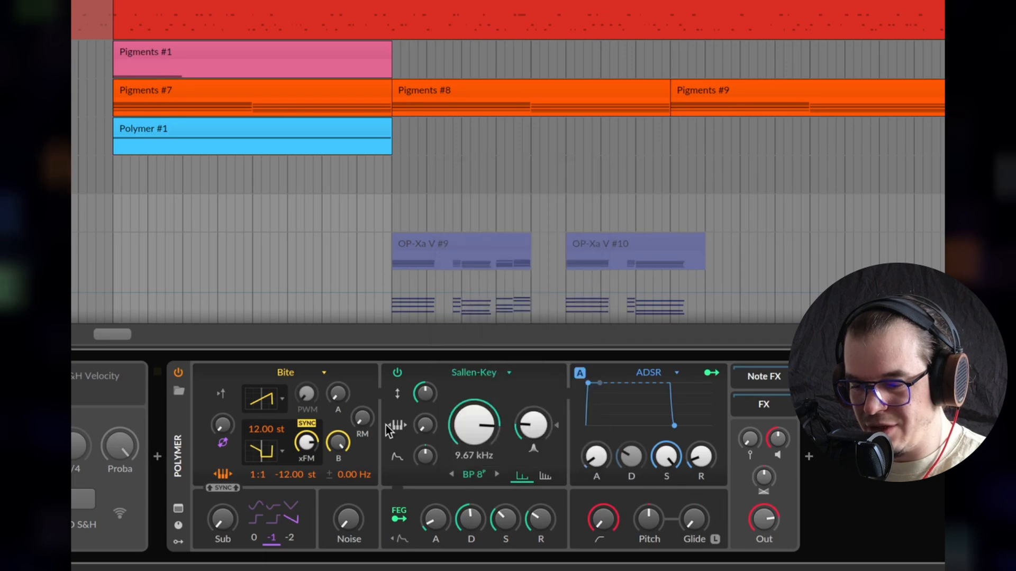
pyautogui.moveTo(484, 431); pyautogui.dragTo(485, 461)
pyautogui.moveTo(542, 429); pyautogui.dragTo(543, 400)
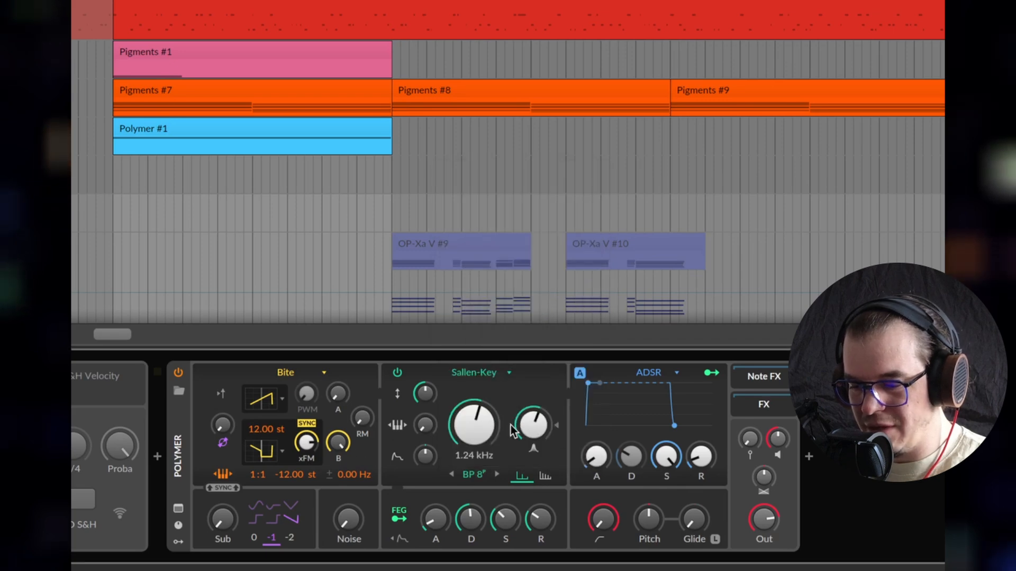
pyautogui.moveTo(475, 425); pyautogui.dragTo(475, 437)
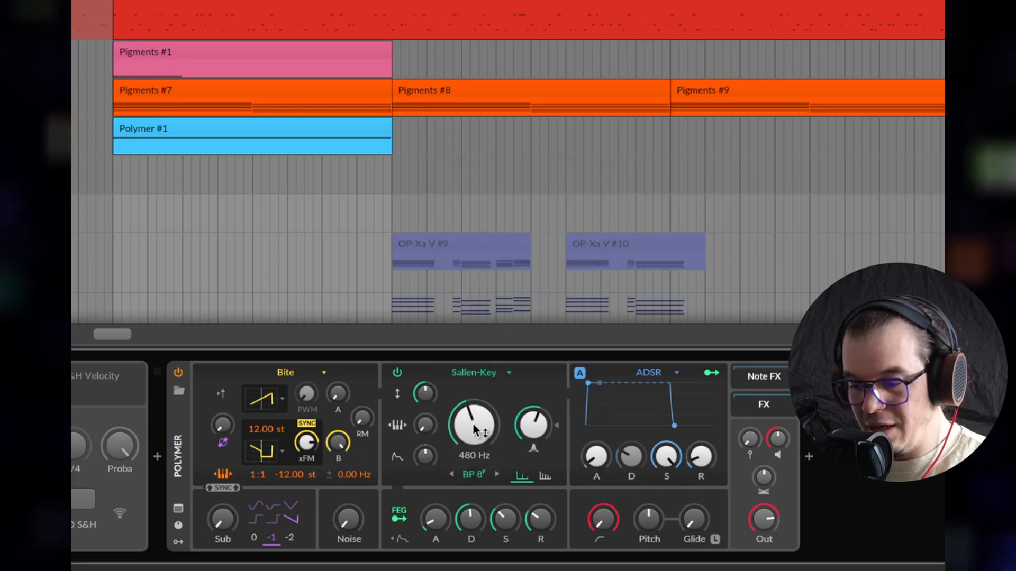
# Sweep the Sallen-Key cutoff up to about 5.59 kHz during playback
pyautogui.press('space')
pyautogui.moveTo(474, 425); pyautogui.dragTo(465, 380)
pyautogui.press('space')
pyautogui.press('space')
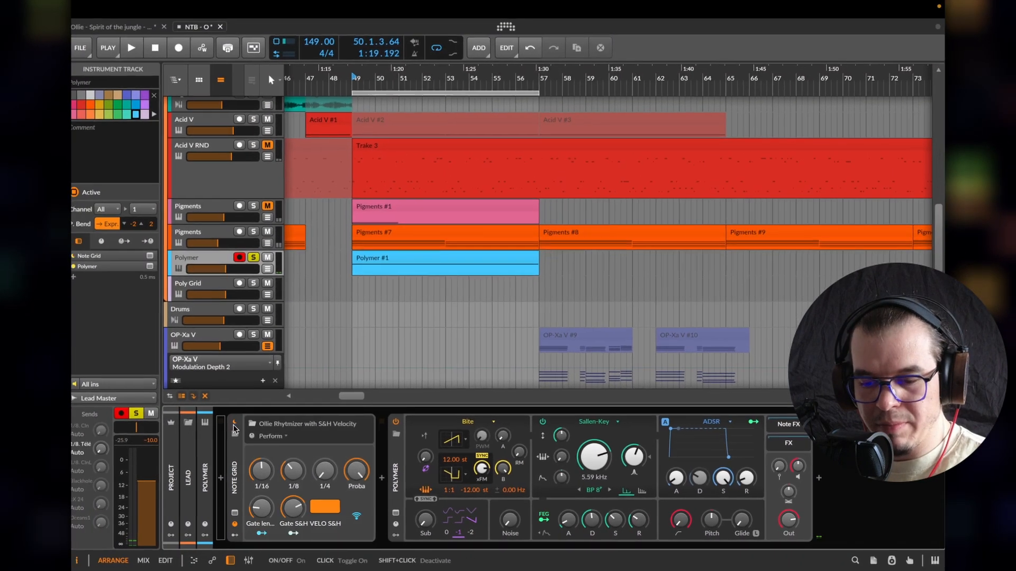
# Raise the Polymer track's 1/8 Télé send and bring the filter cutoff to about 2.64 kHz during playback
pyautogui.moveTo(105, 450); pyautogui.dragTo(105, 421)
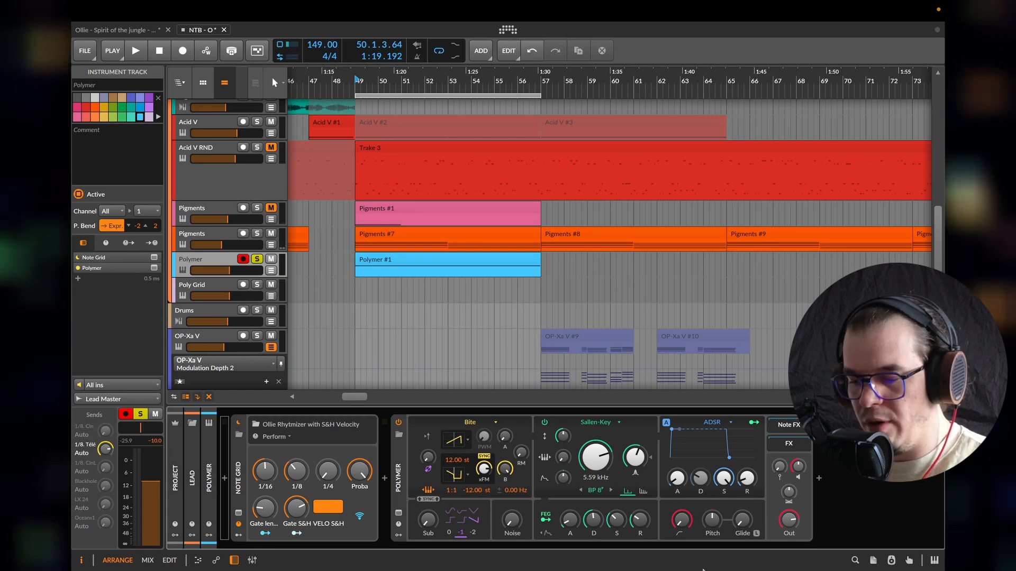
pyautogui.press('space')
pyautogui.moveTo(605, 459); pyautogui.dragTo(604, 473)
pyautogui.press('space')
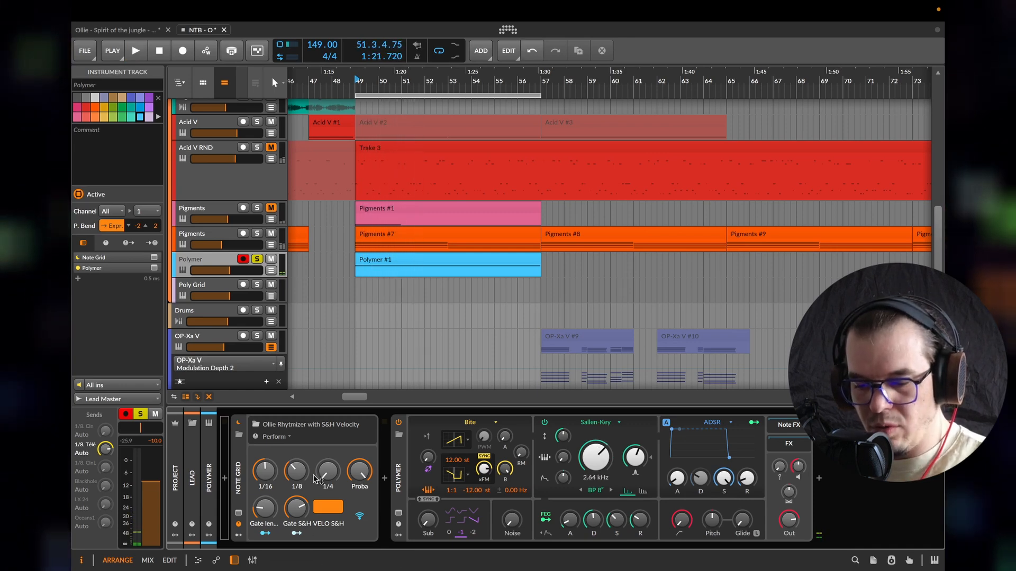
# Lower the Note Grid's 1/8 amount and sweep the filter cutoff during playback, ending at about 1.32 kHz
pyautogui.moveTo(297, 472); pyautogui.dragTo(297, 479)
pyautogui.press('space')
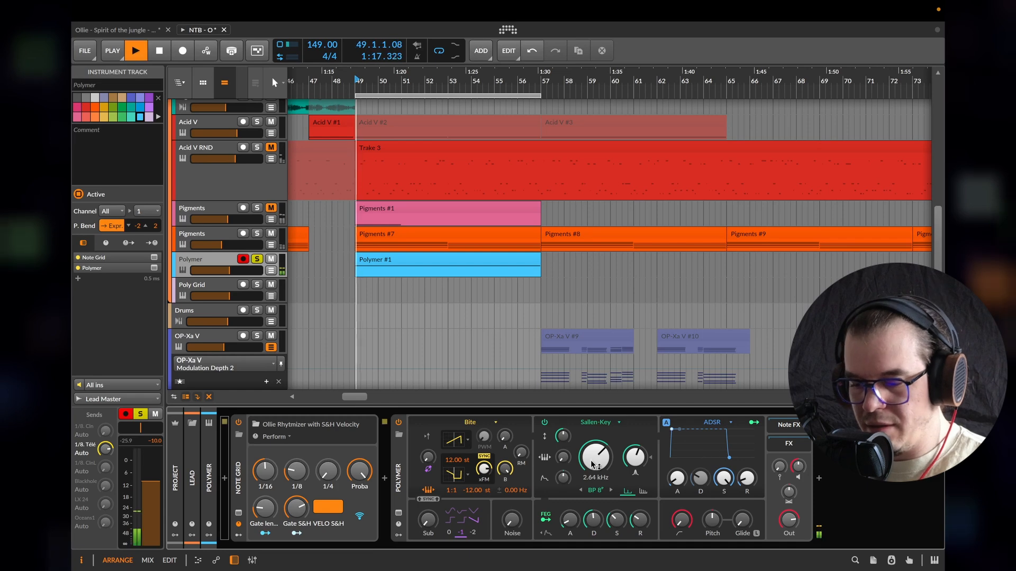
pyautogui.moveTo(595, 456)
pyautogui.mouseDown()
pyautogui.moveTo(595, 473)
pyautogui.moveTo(594, 465)
pyautogui.mouseUp()
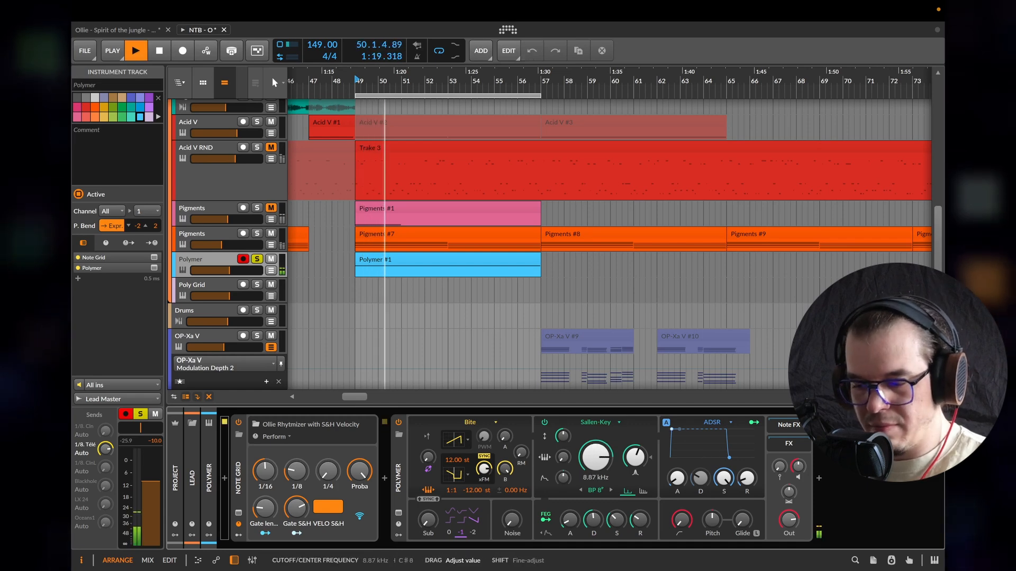
pyautogui.press('space')
# Take the Polymer track out of solo, mute it, and play the arrangement without it
pyautogui.click(274, 234)
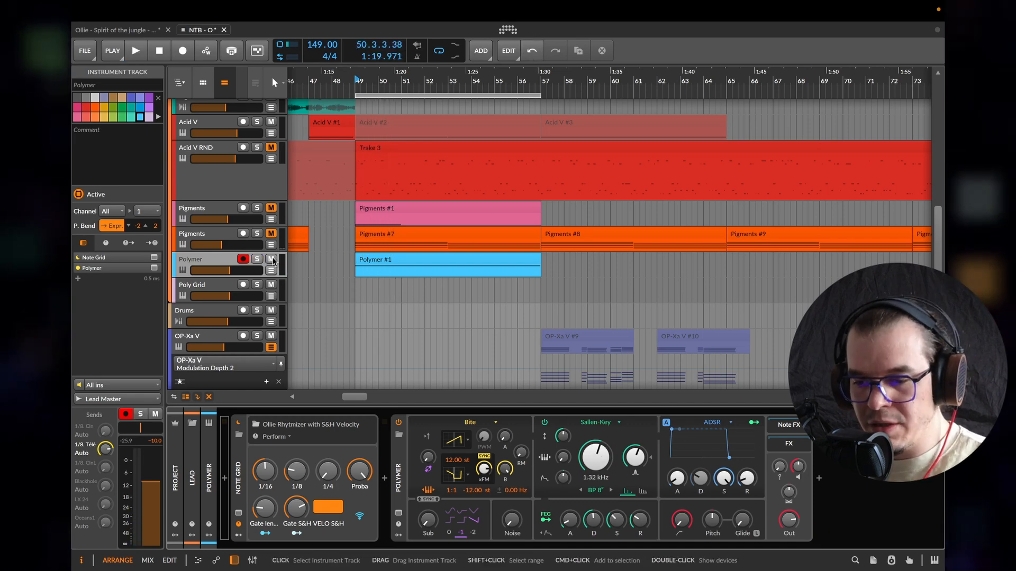
pyautogui.press('m')
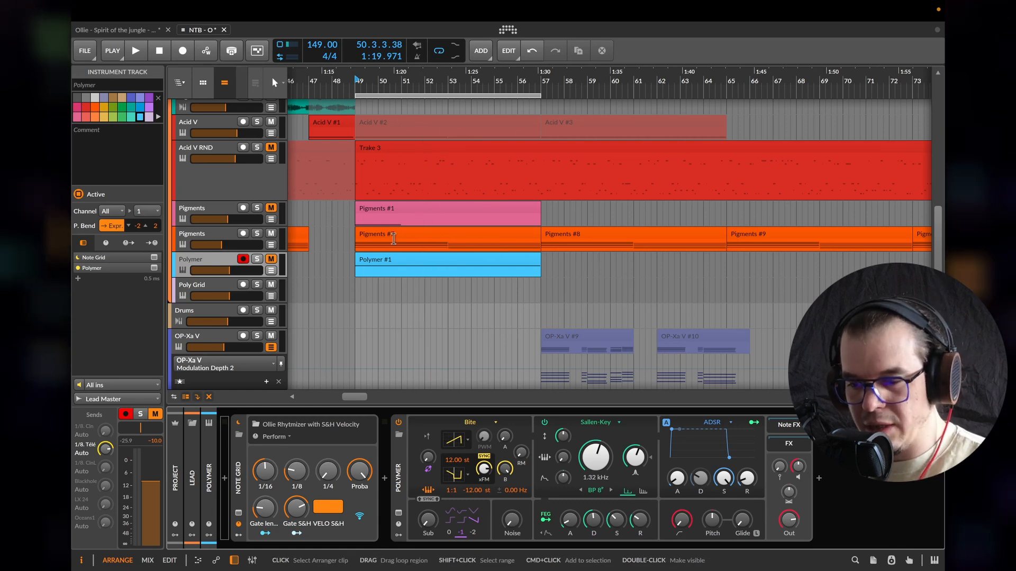
pyautogui.press('space')
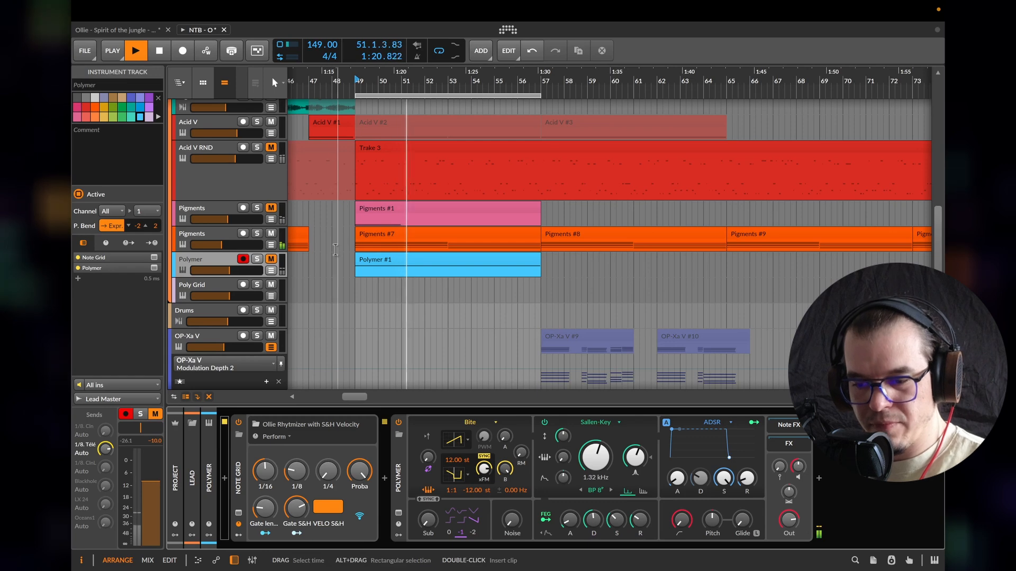
pyautogui.press('space')
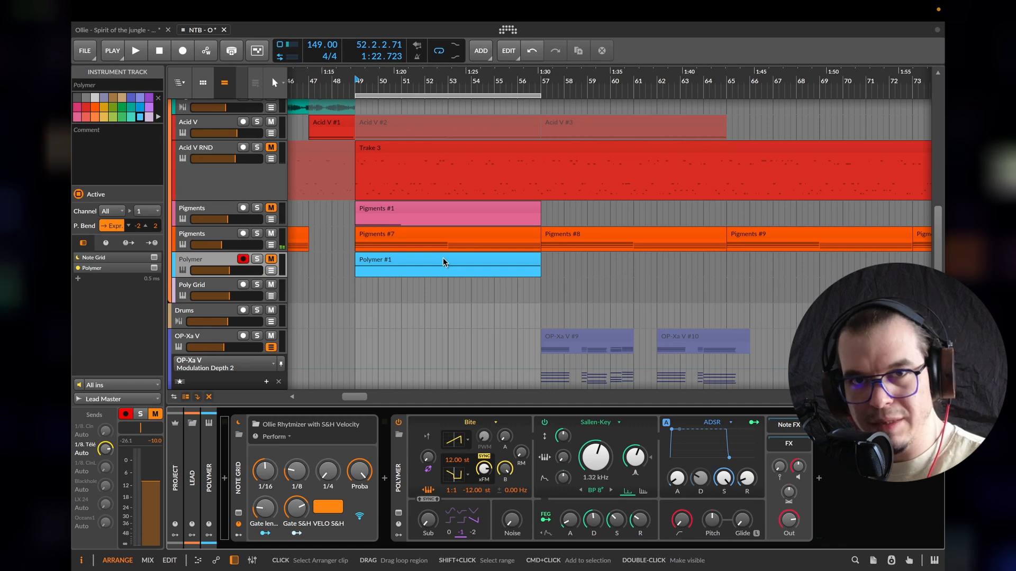
# Unmute the Polymer track and sweep its filter cutoff during playback, ending at about 415 Hz
pyautogui.click(271, 260)
pyautogui.press('space')
pyautogui.moveTo(596, 457)
pyautogui.mouseDown()
pyautogui.moveTo(596, 411)
pyautogui.moveTo(595, 446)
pyautogui.mouseUp()
pyautogui.press('space')
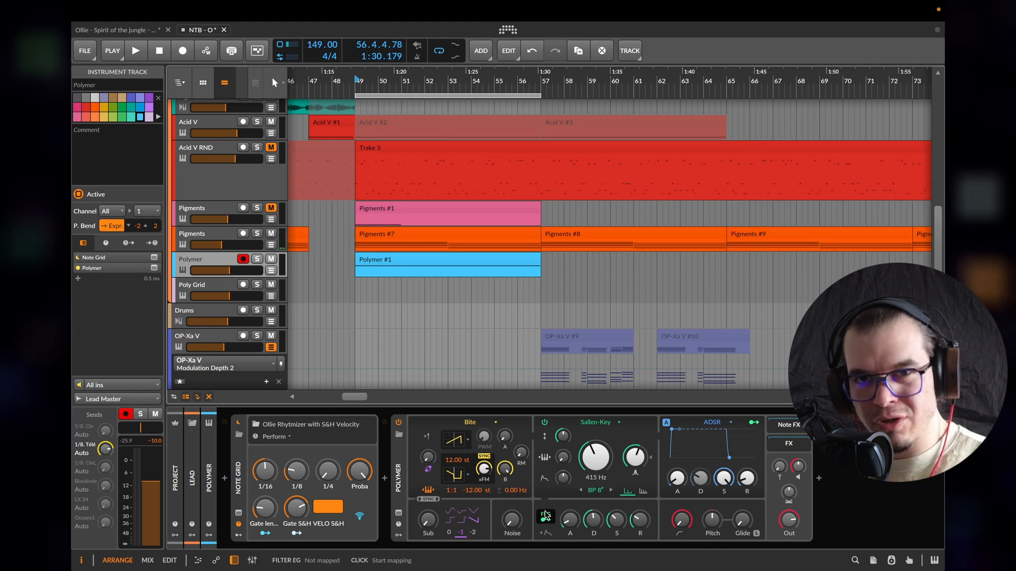
# Insert a Filter+ device into Polymer's FX chain
pyautogui.click(793, 445)
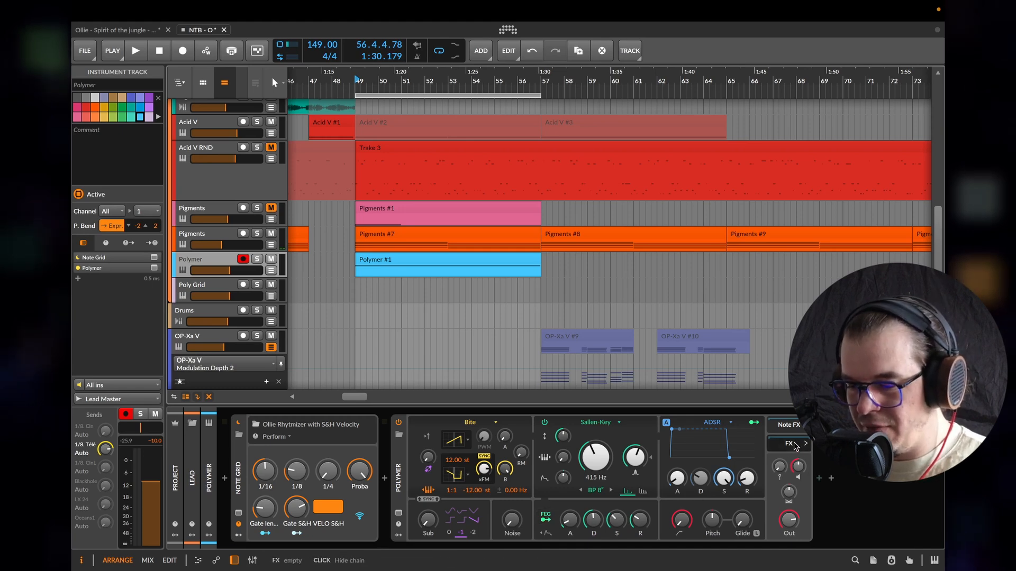
pyautogui.click(819, 479)
pyautogui.write('fu')
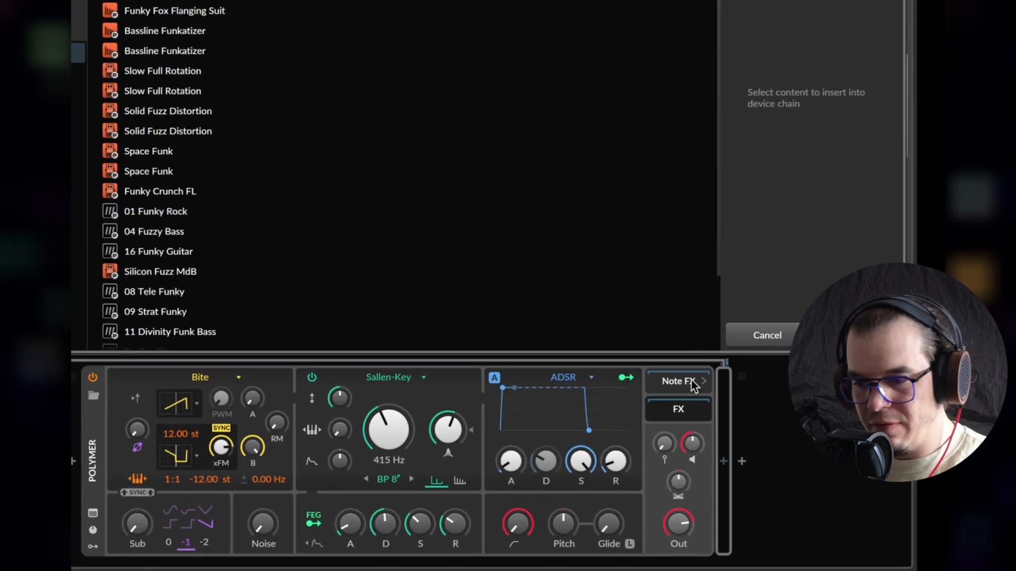
pyautogui.press('BackSpace')
pyautogui.write('il')
pyautogui.press('Return')
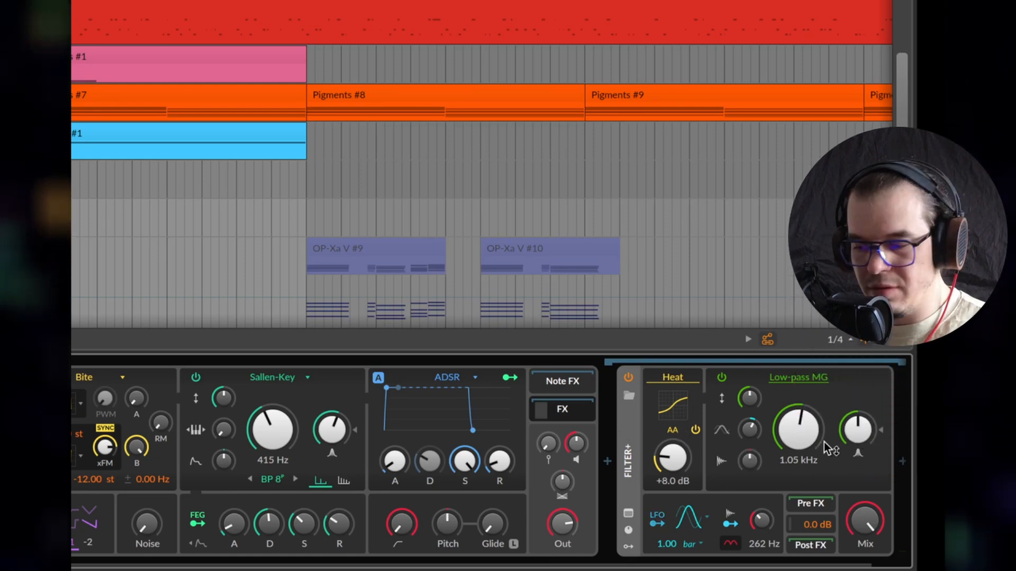
# Disable Filter+'s Low-pass MG stage and raise its Heat drive to about +19.4 dB
pyautogui.click(721, 377)
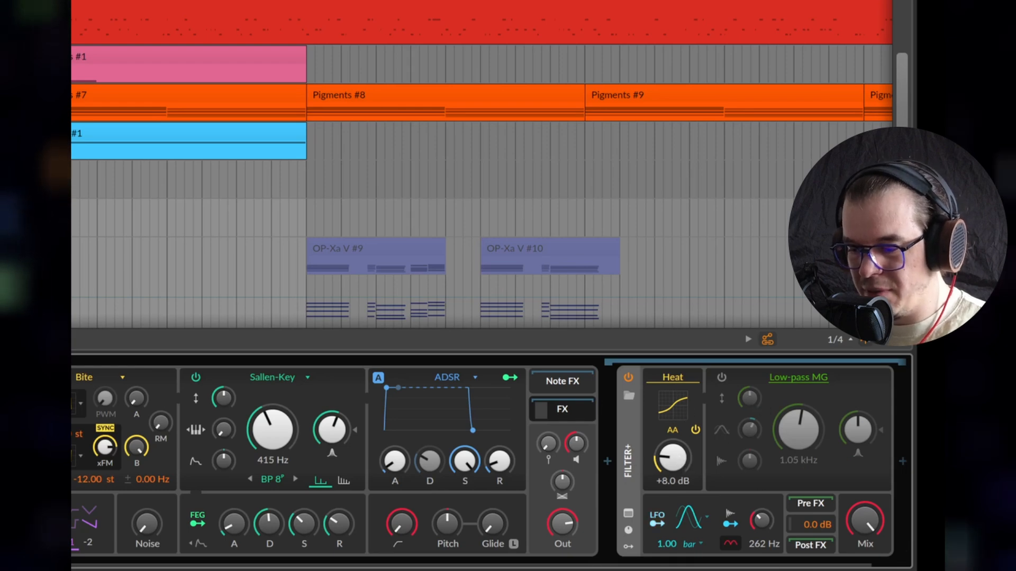
pyautogui.moveTo(672, 457); pyautogui.dragTo(672, 440)
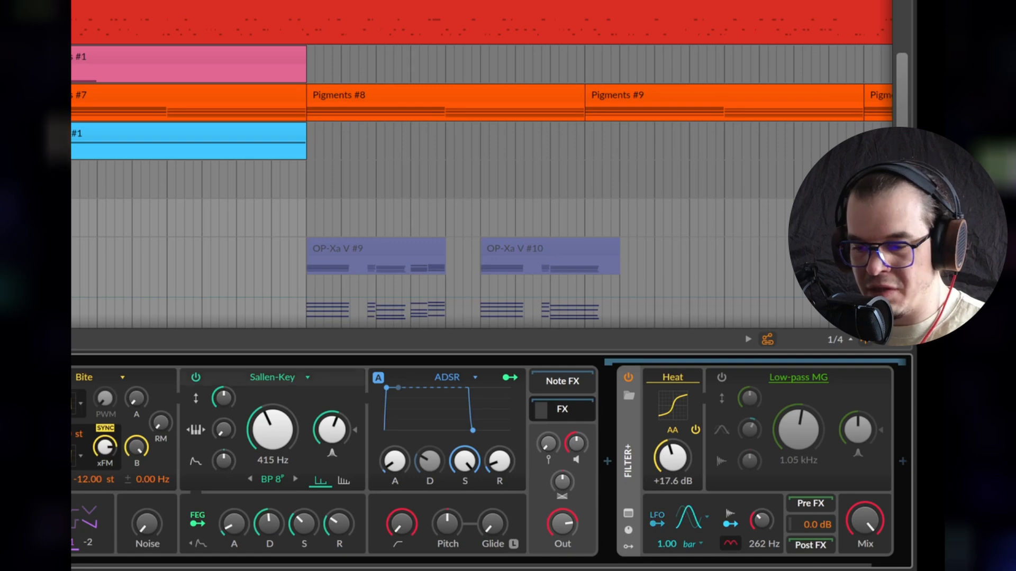
# Sweep Polymer's Sallen-Key cutoff up to about 3.52 kHz while auditioning the Heat distortion
pyautogui.moveTo(273, 428)
pyautogui.mouseDown()
pyautogui.moveTo(272, 402)
pyautogui.moveTo(273, 439)
pyautogui.mouseUp()
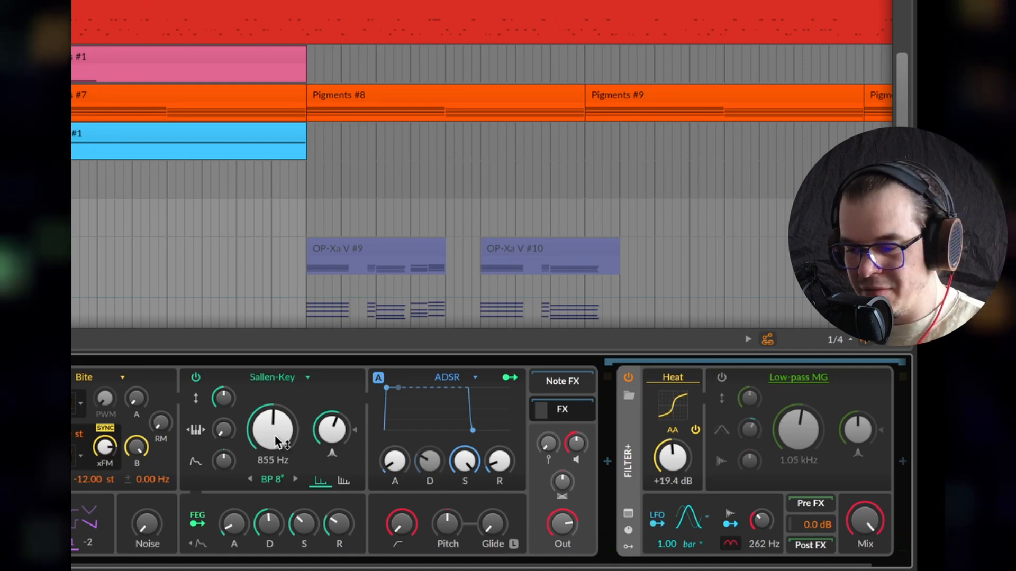
pyautogui.moveTo(276, 441); pyautogui.dragTo(272, 416)
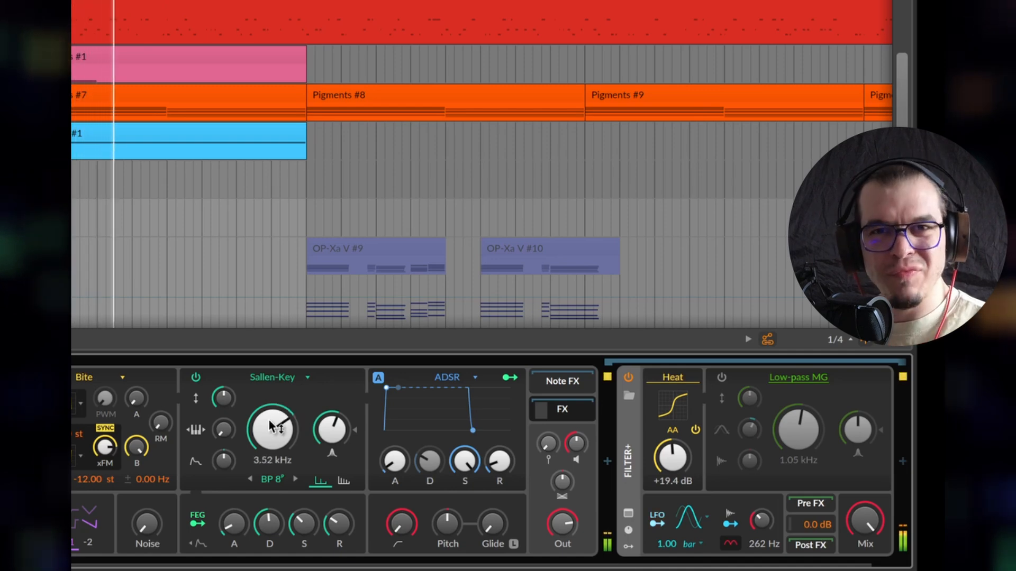
pyautogui.press('space')
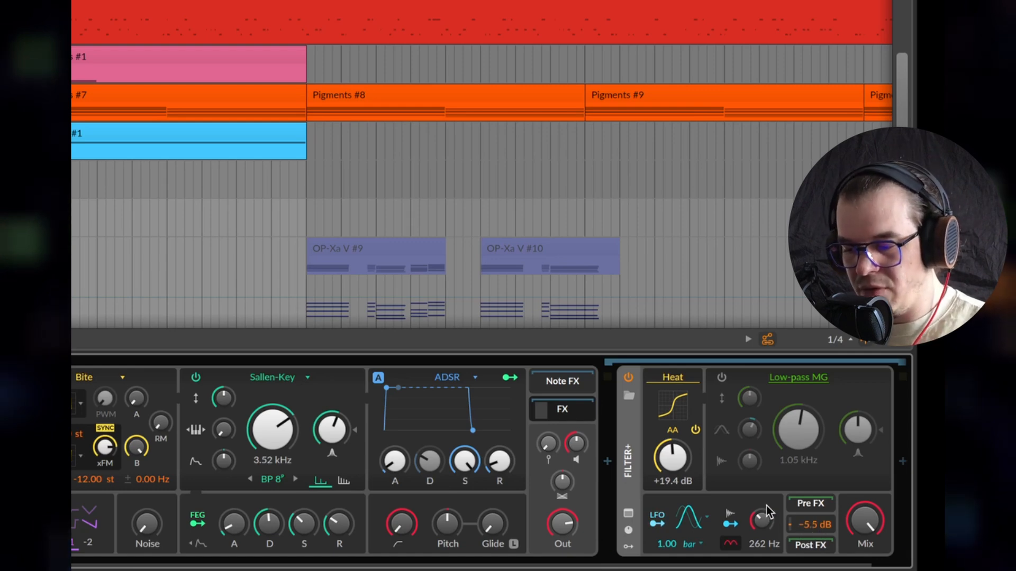
# Lower the Sallen-Key cutoff to about 1.71 kHz and take the Polymer track out of solo
pyautogui.moveTo(253, 432)
pyautogui.mouseDown()
pyautogui.moveTo(253, 402)
pyautogui.moveTo(253, 459)
pyautogui.moveTo(253, 406)
pyautogui.moveTo(253, 442)
pyautogui.mouseUp()
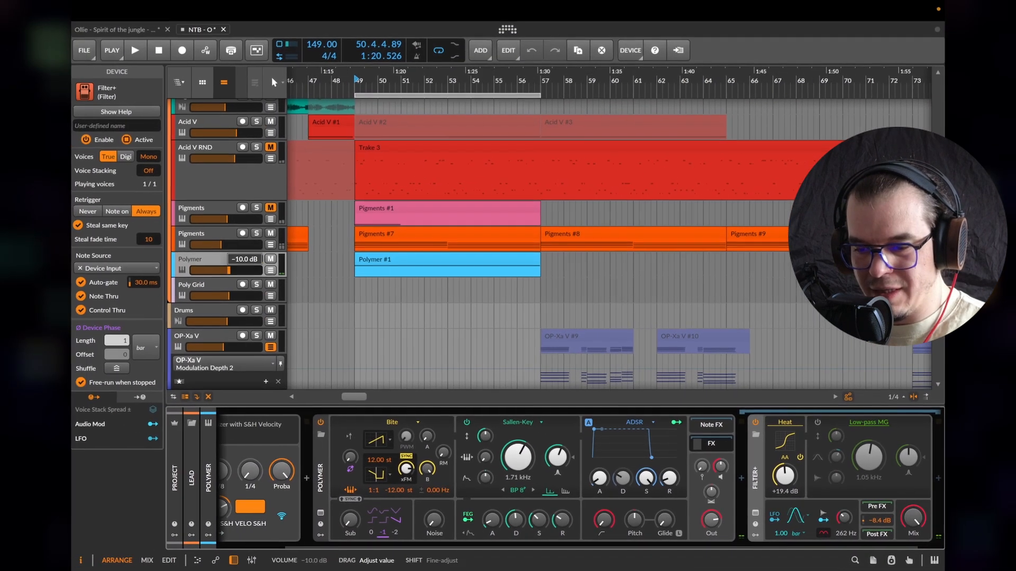
pyautogui.click(258, 259)
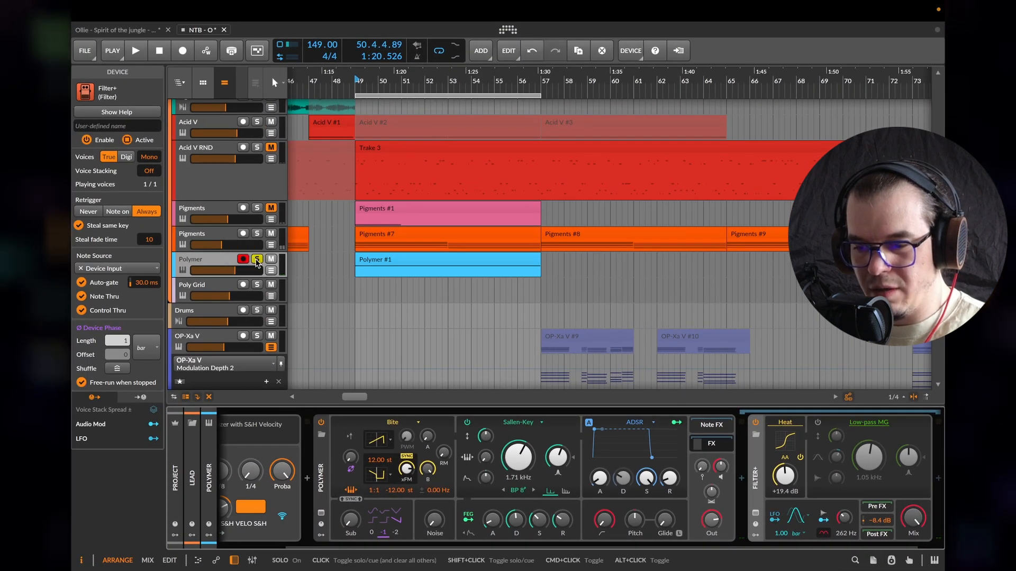
pyautogui.click(257, 259)
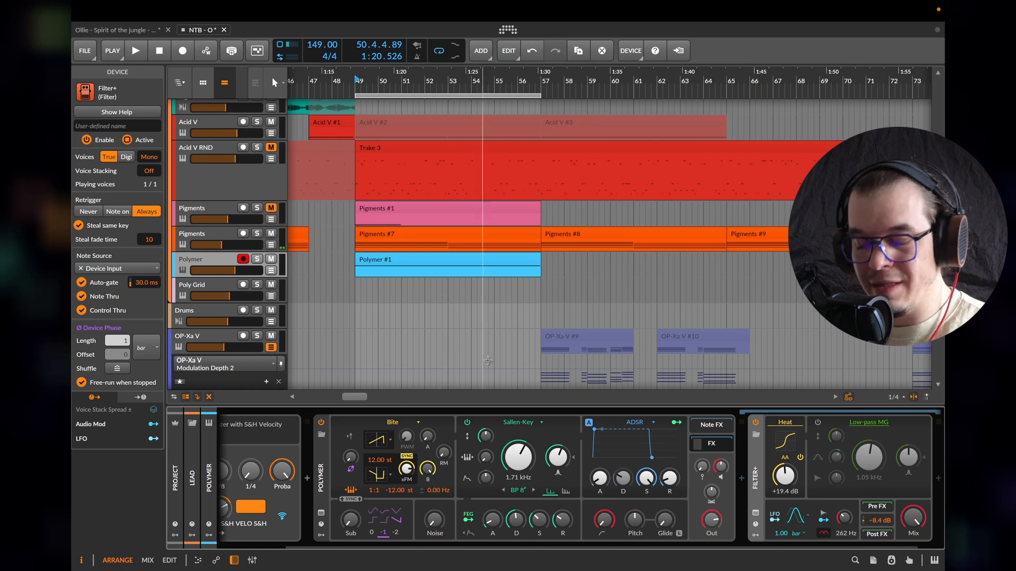
# Play the arrangement while sweeping the Sallen-Key cutoff, ending at about 1.05 kHz
pyautogui.press('space')
pyautogui.moveTo(518, 457); pyautogui.dragTo(518, 435)
pyautogui.moveTo(512, 464); pyautogui.dragTo(512, 456)
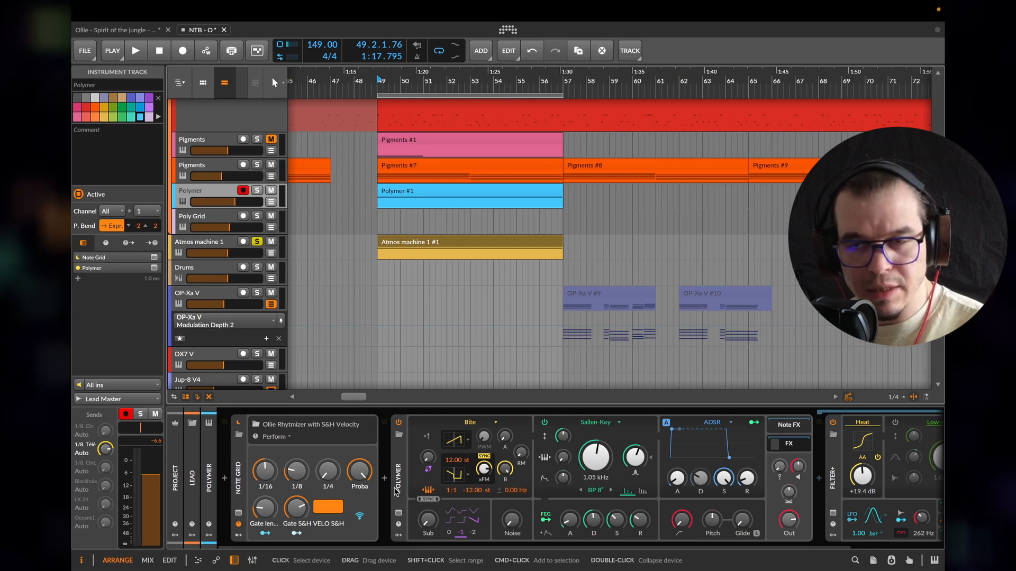
# Select the Atmos machine 1 track to show its Poly Grid device
pyautogui.press('Down')
pyautogui.press('Down')
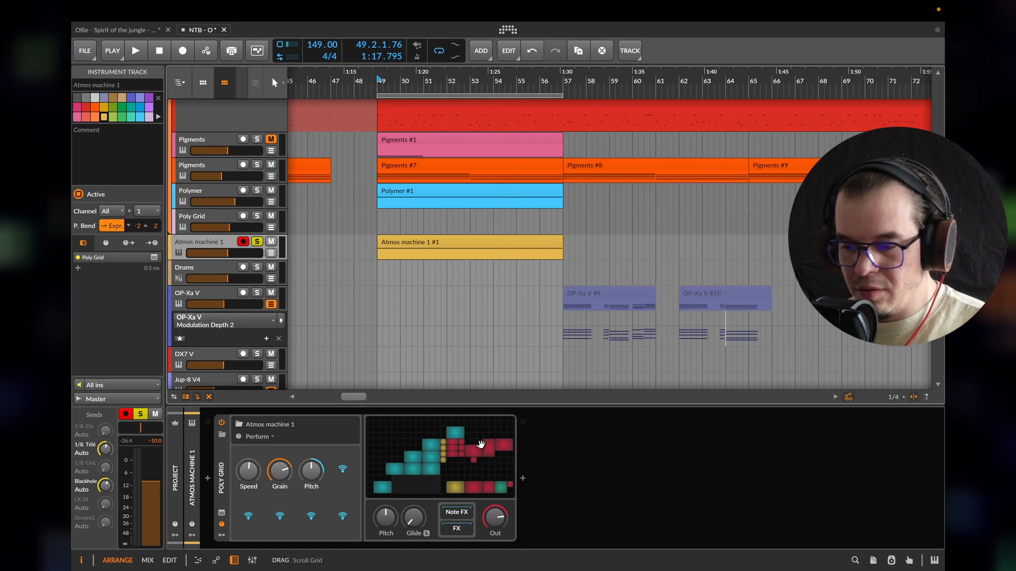
# Open the Atmos machine 1 grid patch and play the track while adjusting the Grain macro
pyautogui.click(478, 446)
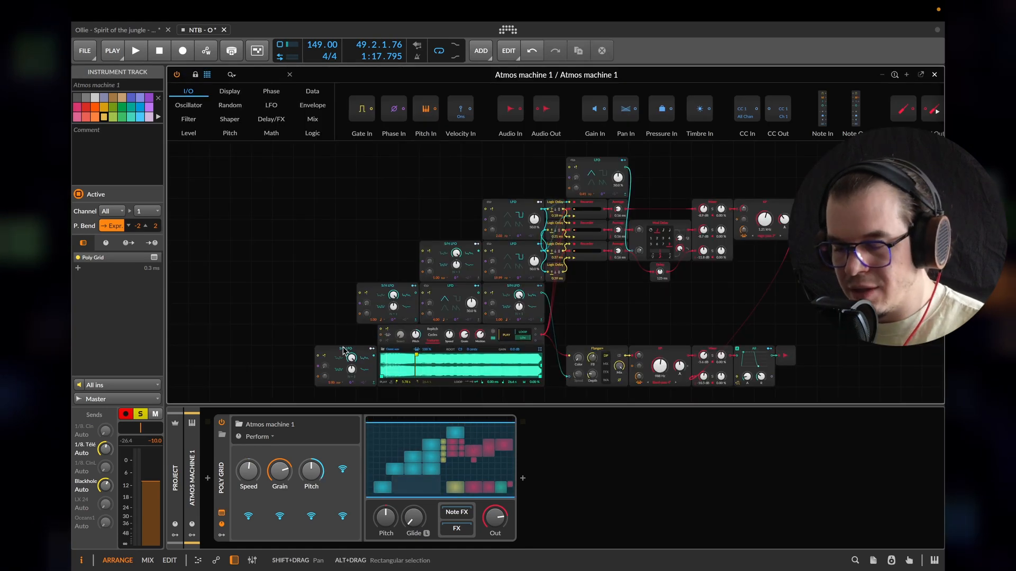
pyautogui.moveTo(589, 314); pyautogui.dragTo(539, 305)
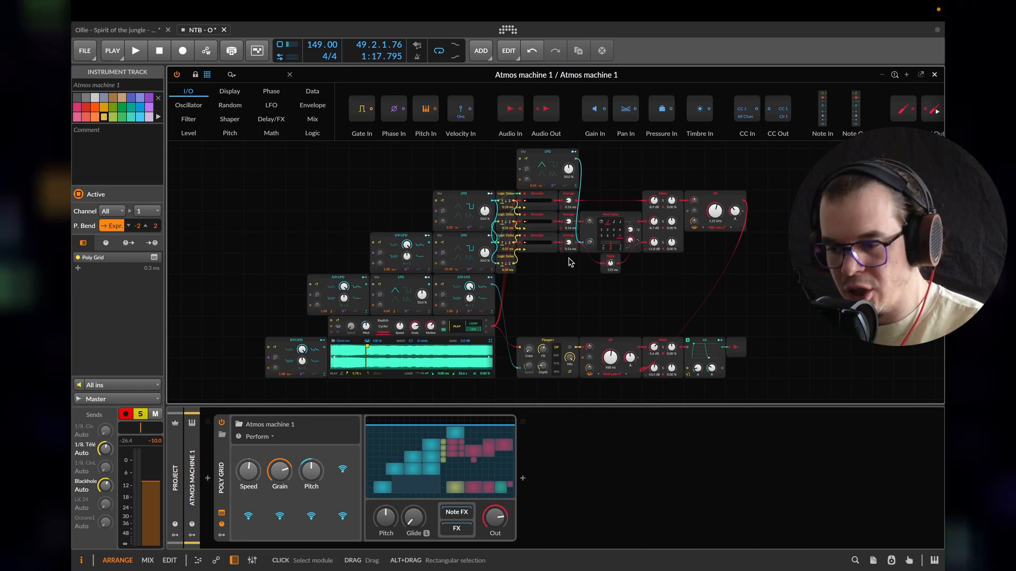
pyautogui.press('space')
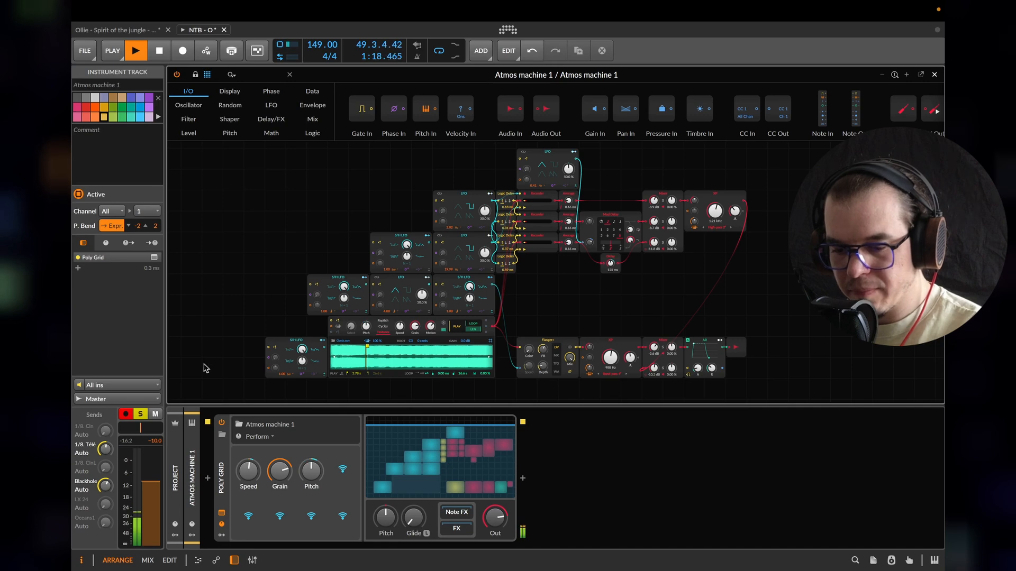
pyautogui.moveTo(284, 470); pyautogui.dragTo(311, 475)
pyautogui.press('space')
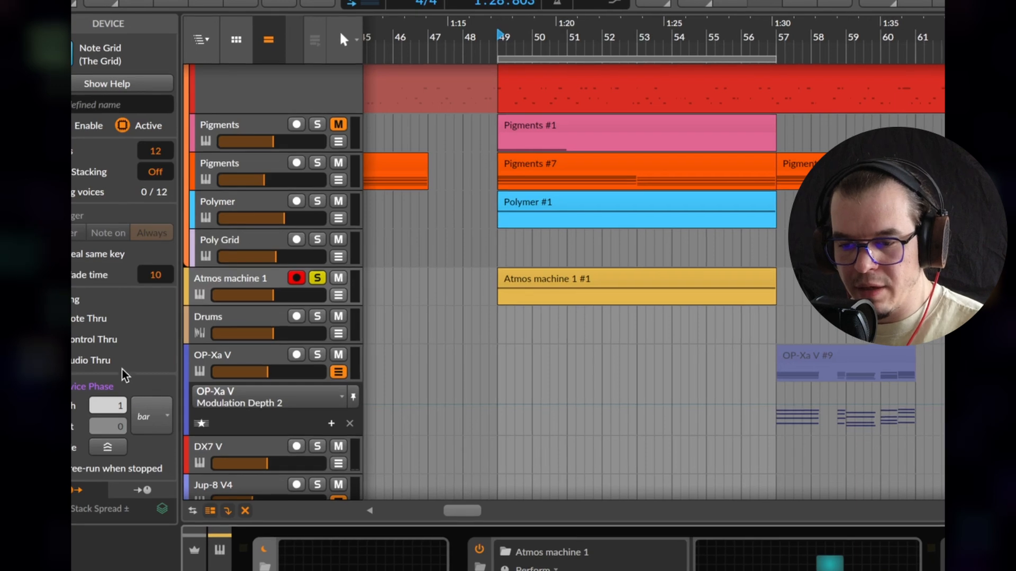
# Inspect the voice and device settings of the Poly Grid and Note Grid devices on the Atmos machine 1 track
pyautogui.click(480, 570)
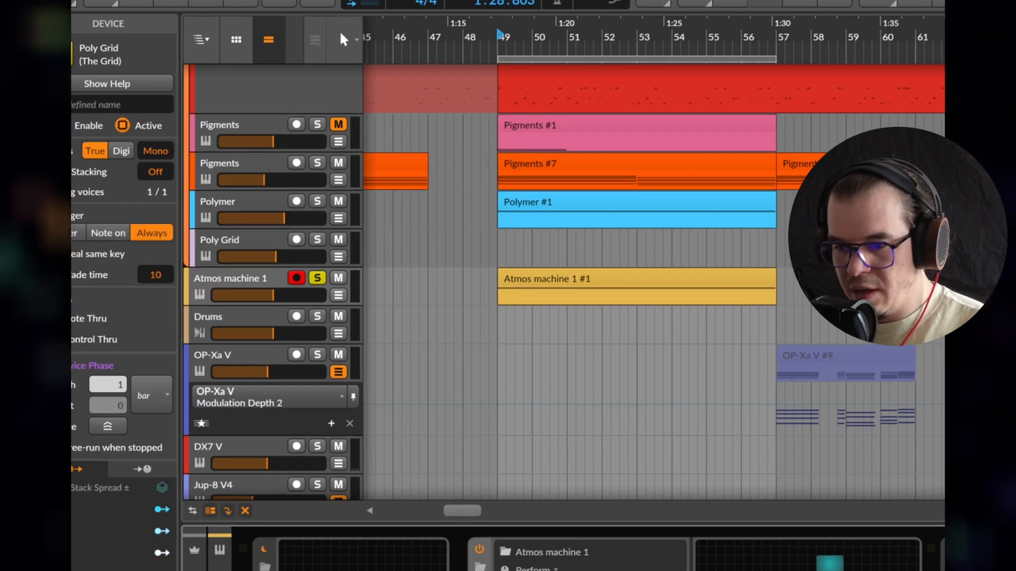
pyautogui.click(943, 569)
pyautogui.click(479, 569)
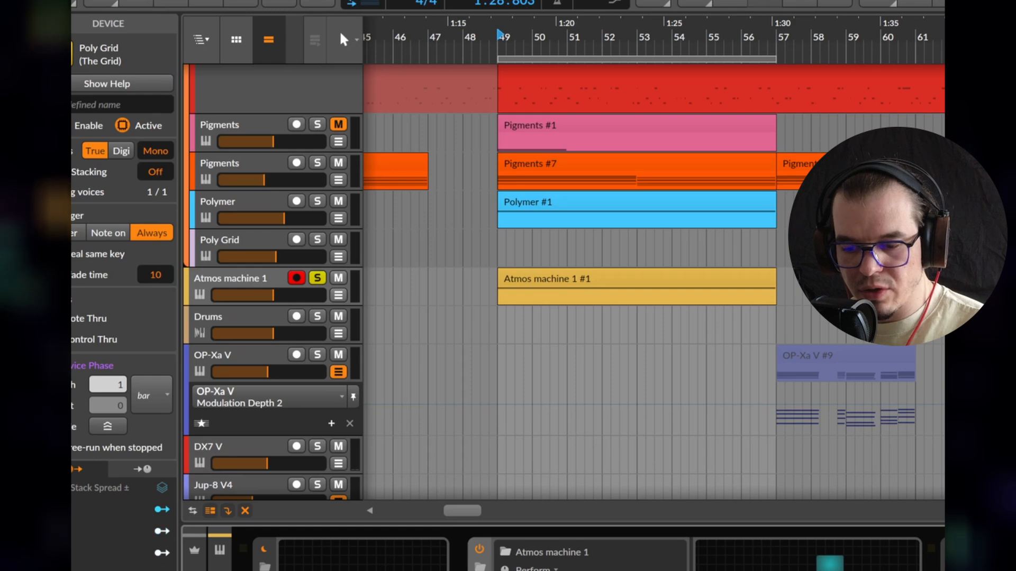
pyautogui.click(266, 569)
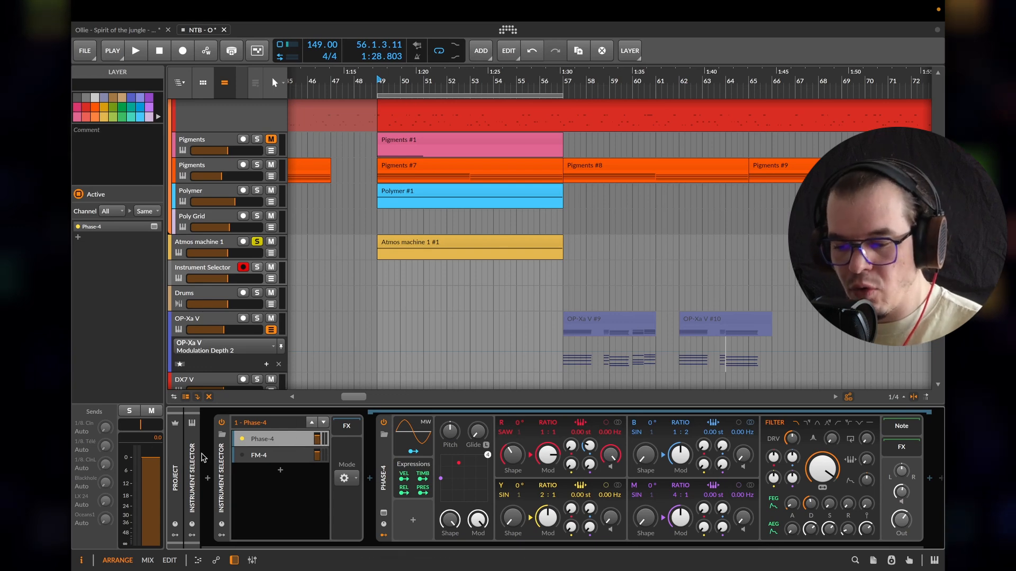
# Switch the Instrument Selector from Phase-4 to the FM-4 layer
pyautogui.click(259, 456)
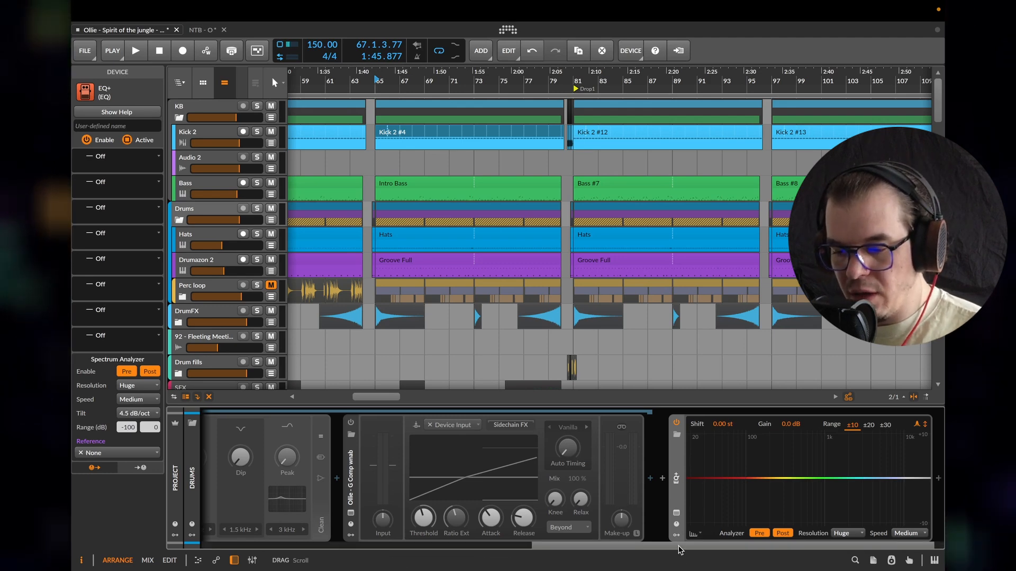
# Show the Drums group's FX Layer chain and audition the Drums group, first soloed and again in the full mix
pyautogui.hscroll(-5, 639, 495)
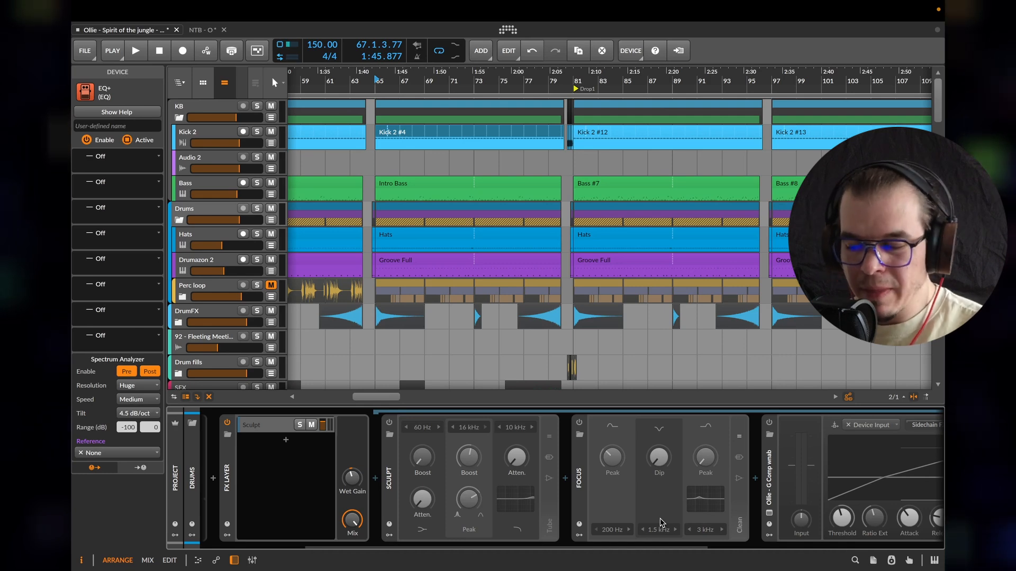
pyautogui.click(257, 209)
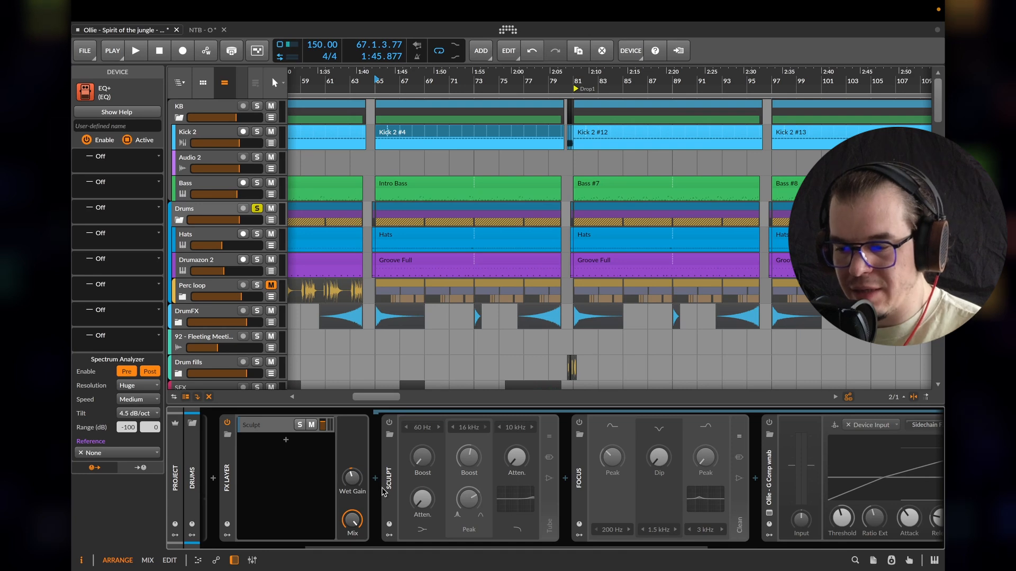
pyautogui.press('space')
pyautogui.press('space')
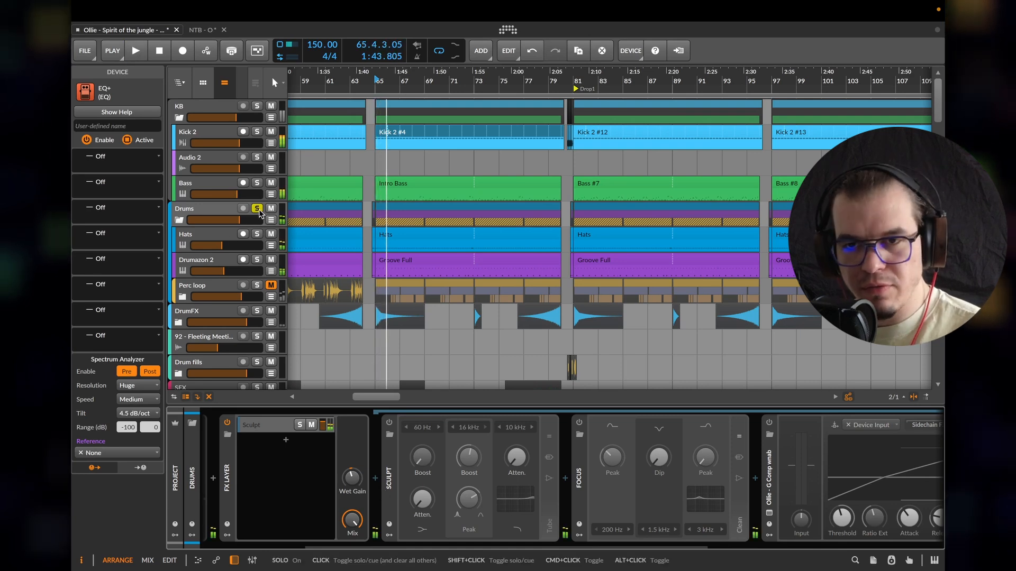
pyautogui.click(259, 210)
pyautogui.press('space')
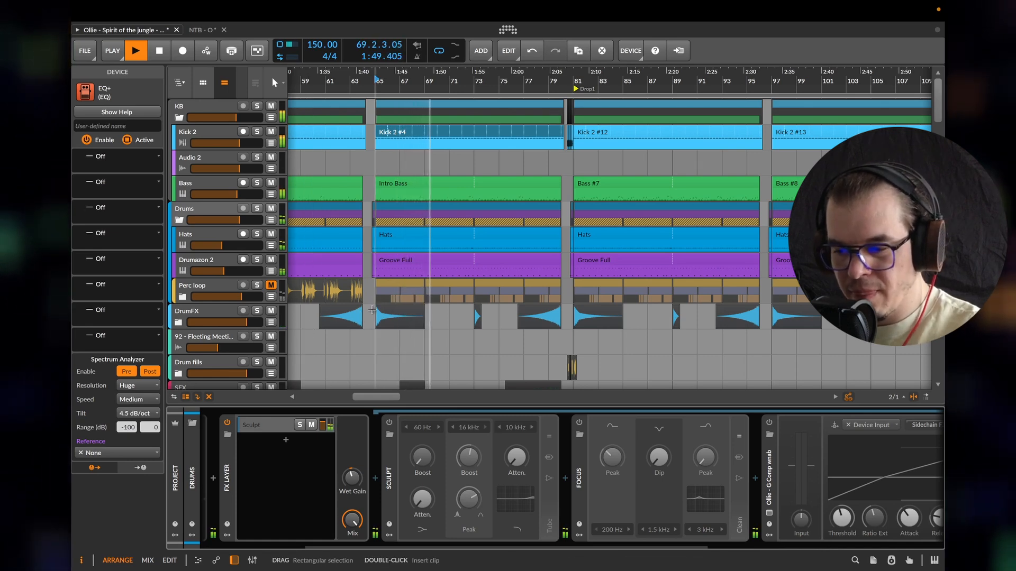
pyautogui.press('space')
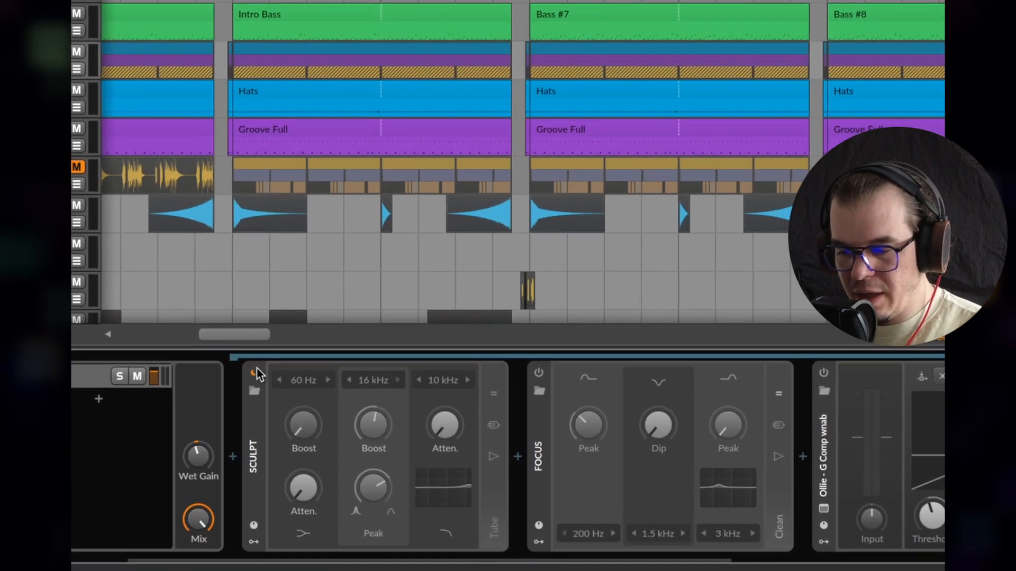
# Activate the Sculpt EQ in Tube mode and toggle it off and on during playback to compare the drum sound
pyautogui.click(295, 388)
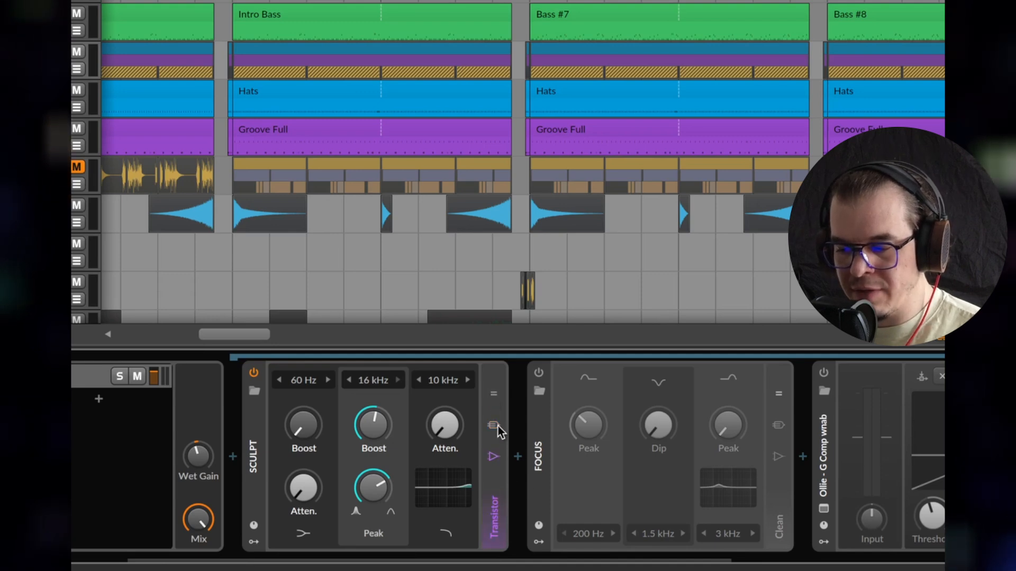
pyautogui.click(253, 373)
pyautogui.press('space')
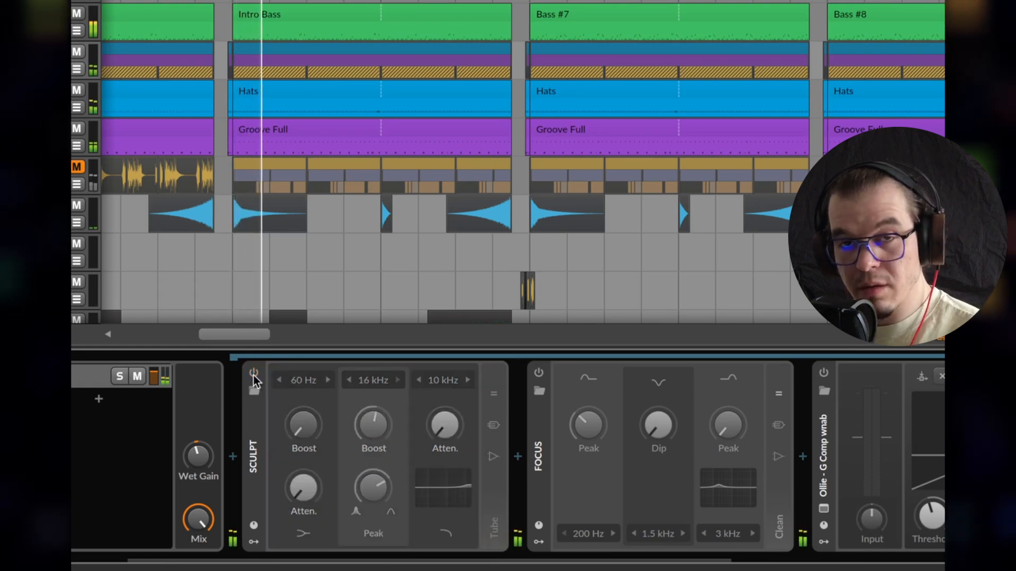
pyautogui.press('space')
pyautogui.click(253, 373)
pyautogui.press('space')
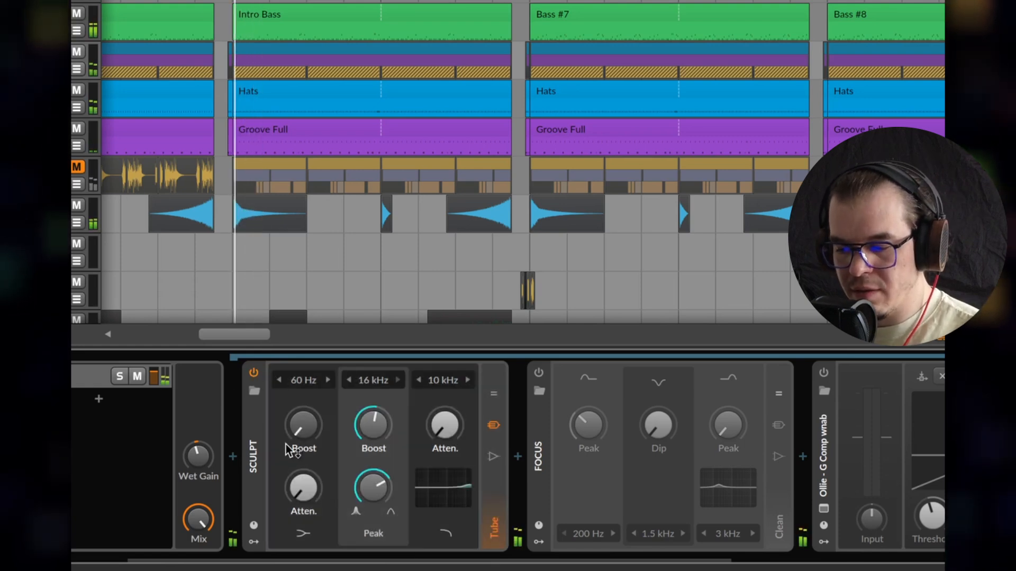
pyautogui.click(253, 373)
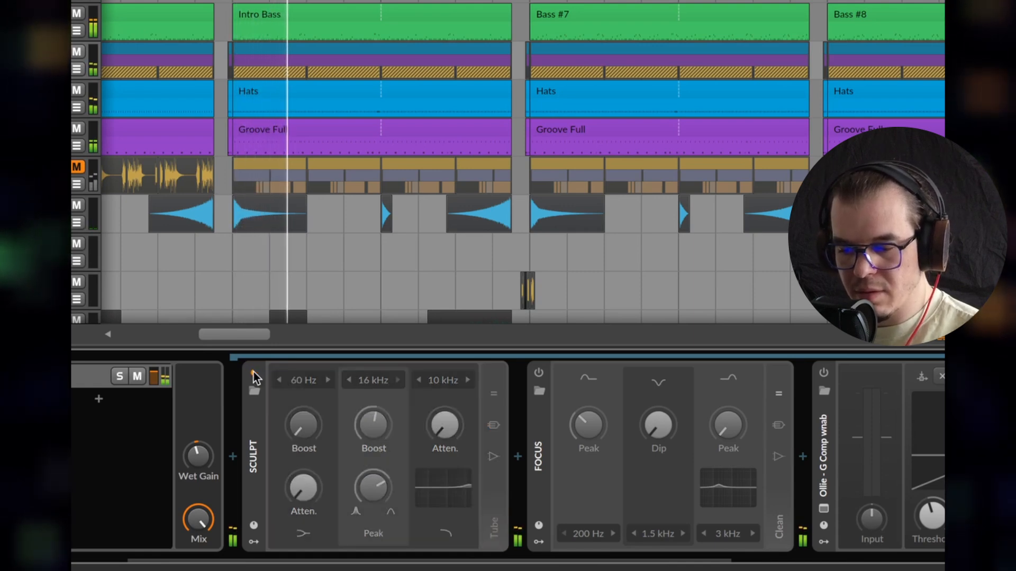
pyautogui.click(254, 373)
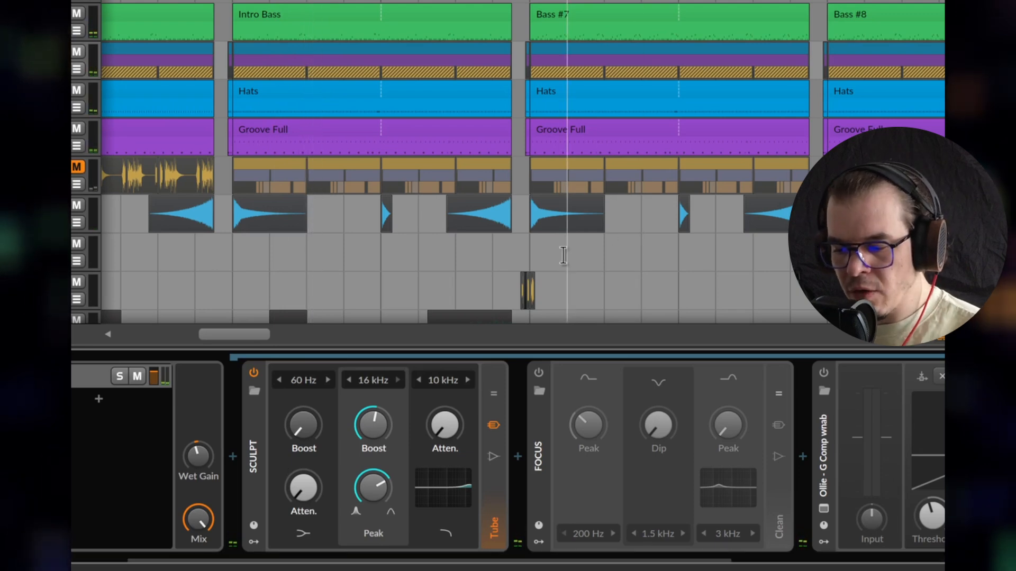
pyautogui.press('space')
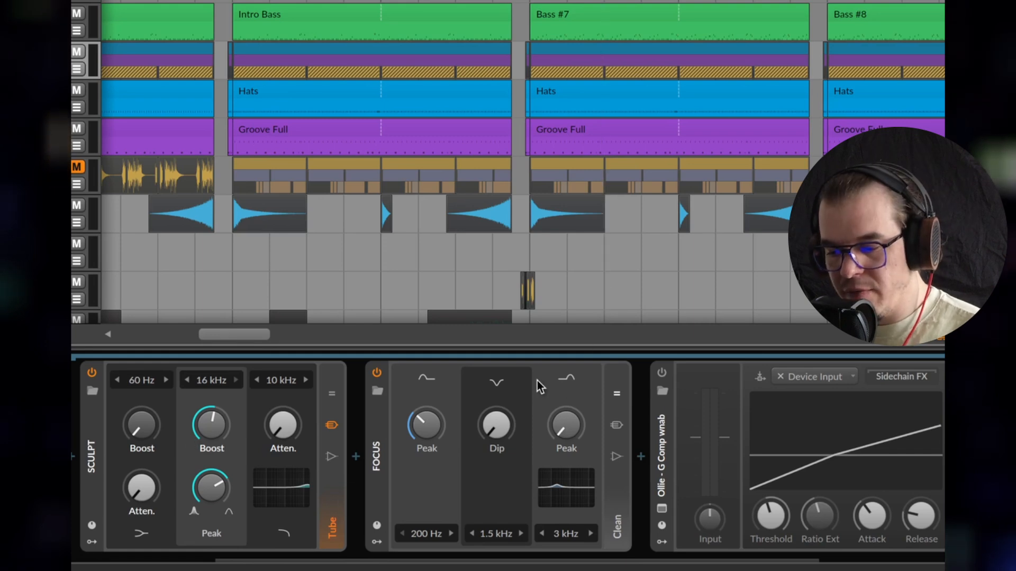
# Compare the drums with and without the Focus EQ during playback, leaving Focus enabled
pyautogui.press('space')
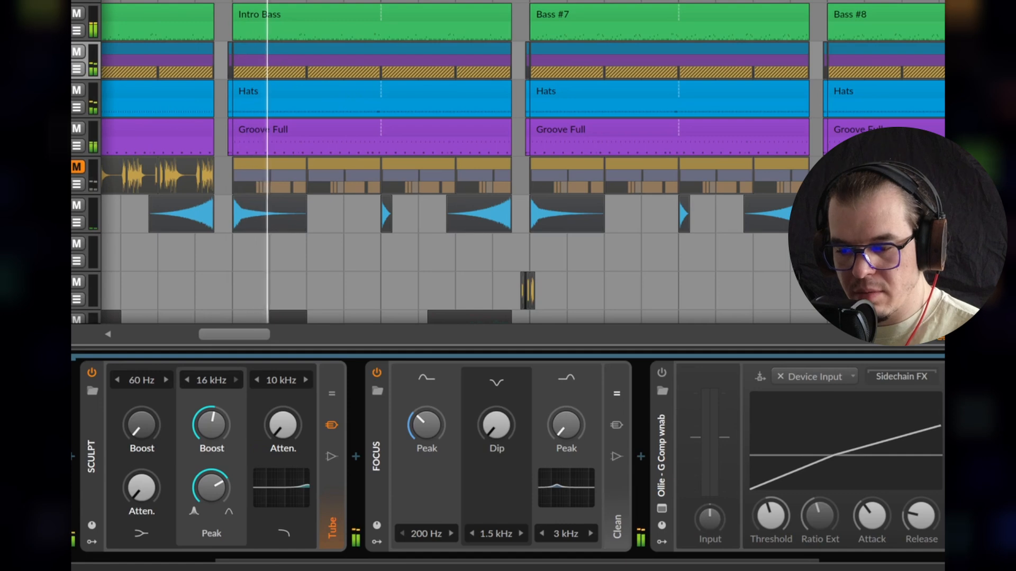
pyautogui.click(376, 373)
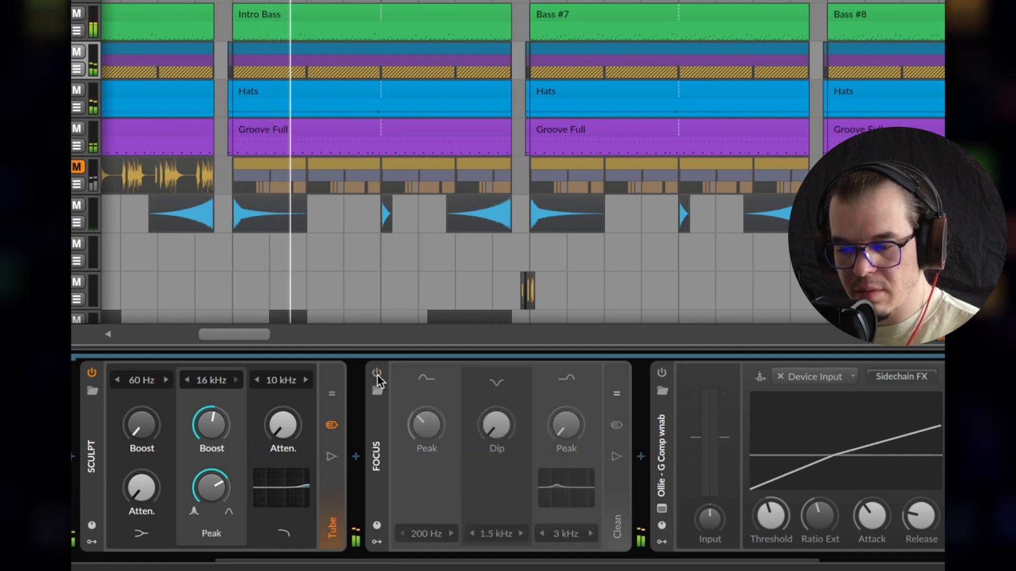
pyautogui.click(376, 373)
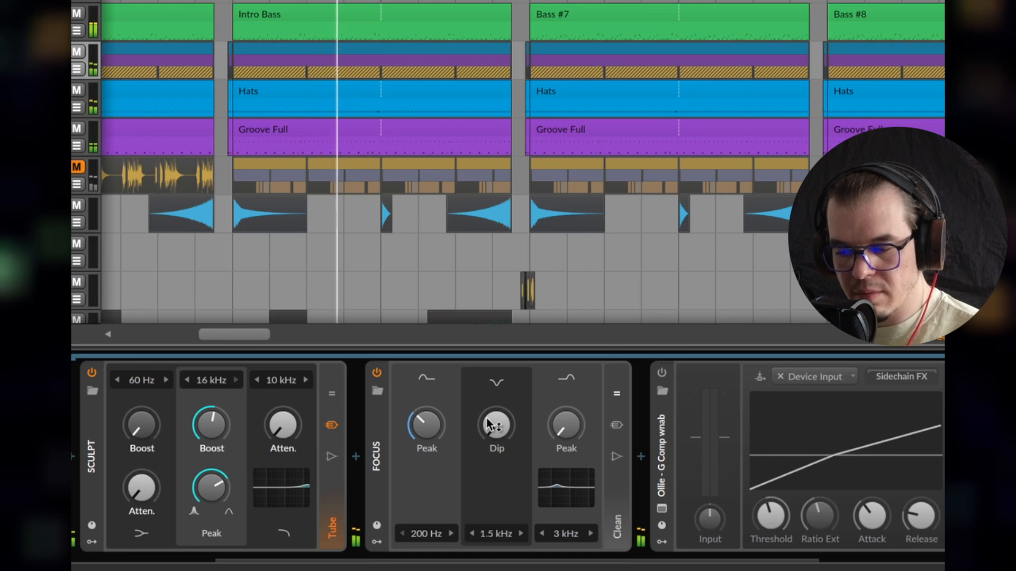
pyautogui.moveTo(442, 558); pyautogui.dragTo(306, 560)
pyautogui.press('space')
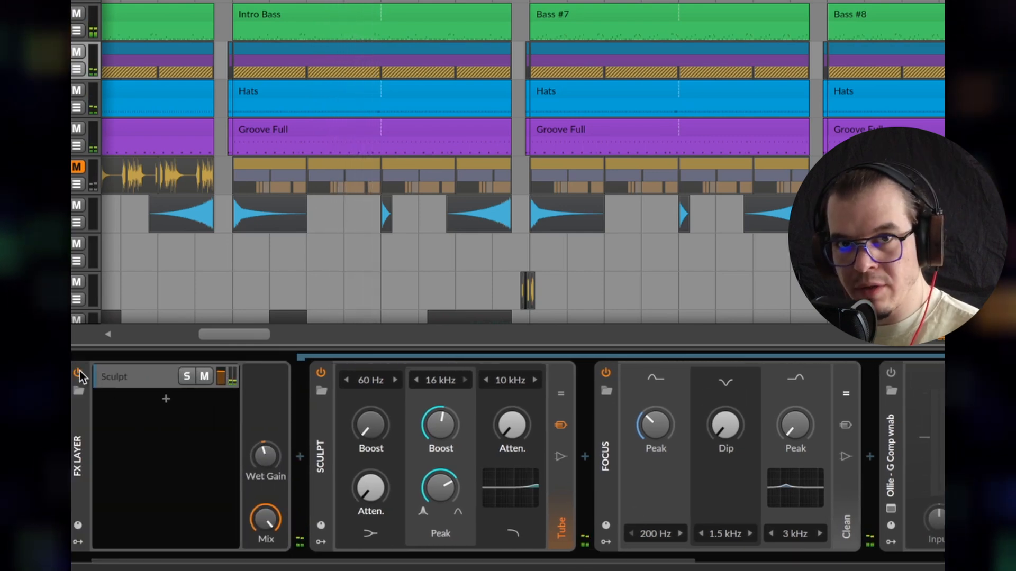
# Toggle the whole FX Layer off and on during playback to compare the drums, leaving it enabled
pyautogui.click(79, 373)
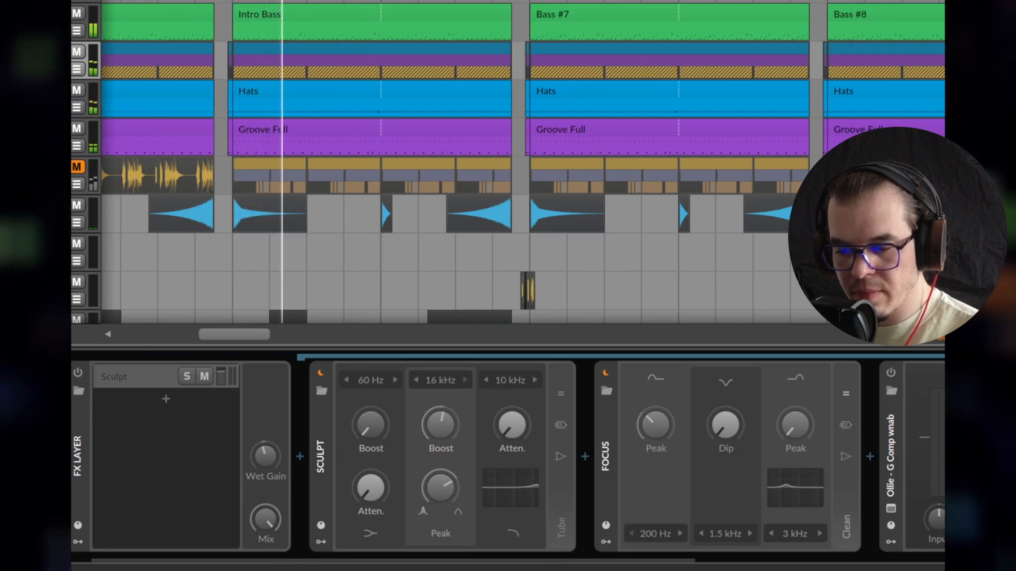
pyautogui.click(79, 374)
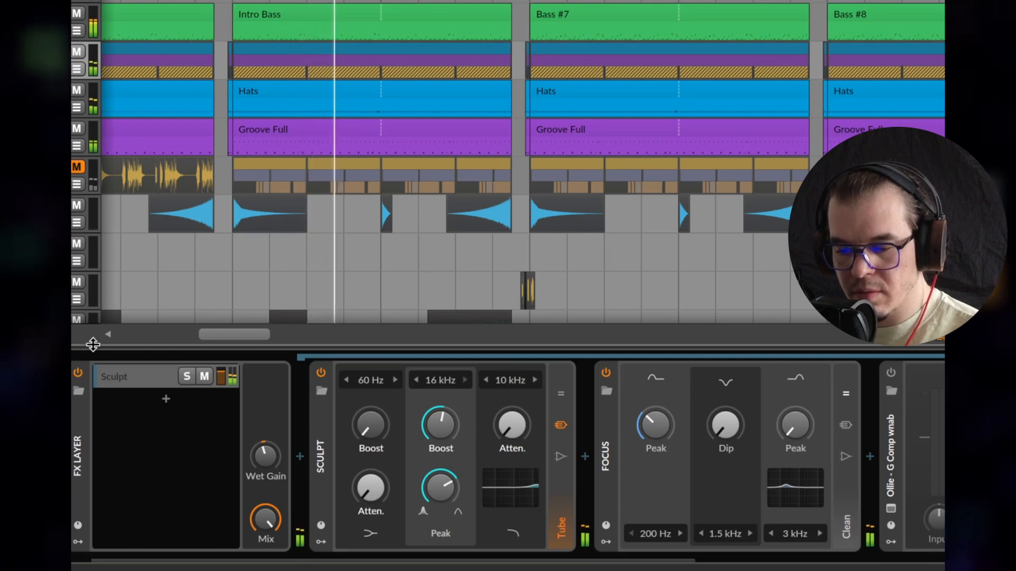
pyautogui.click(78, 373)
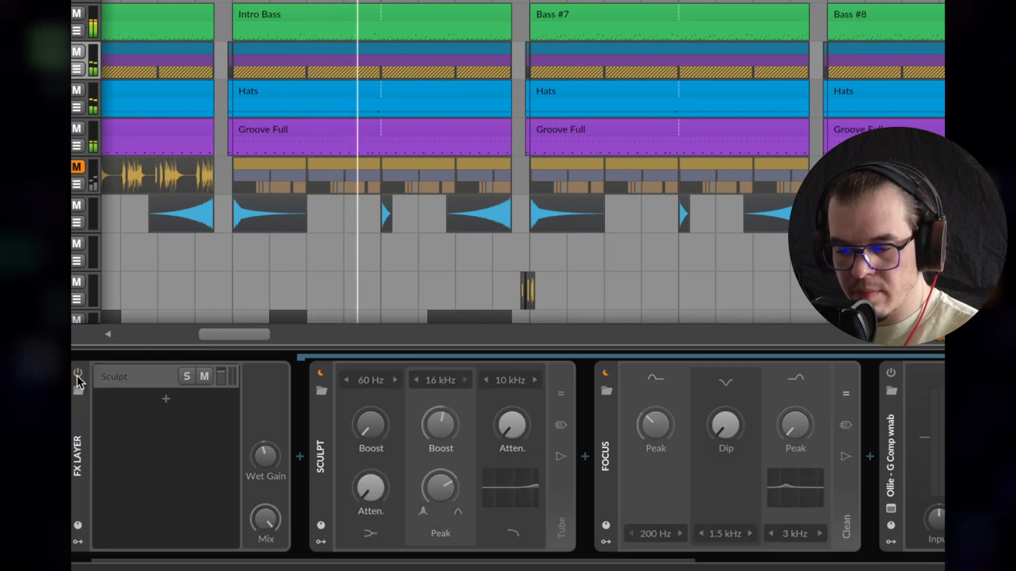
pyautogui.click(78, 374)
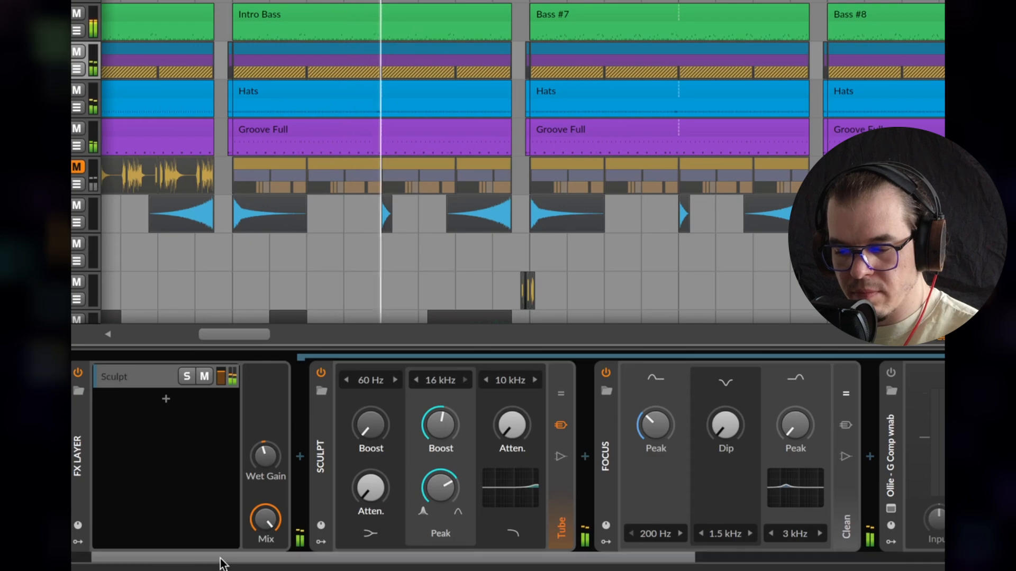
# Activate the compressor that follows Focus in the Drums group's FX Layer
pyautogui.moveTo(220, 558); pyautogui.dragTo(356, 558)
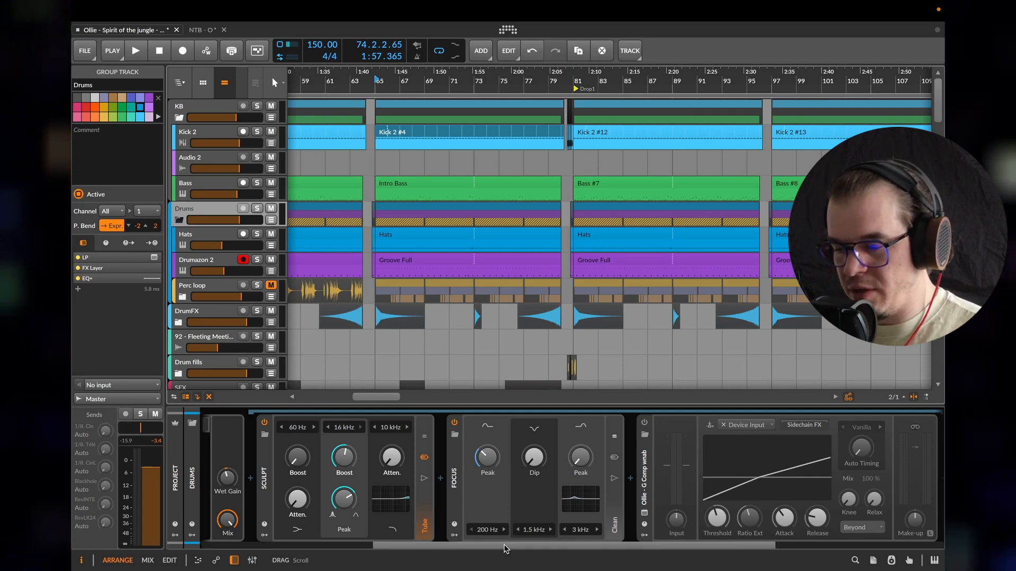
pyautogui.click(603, 545)
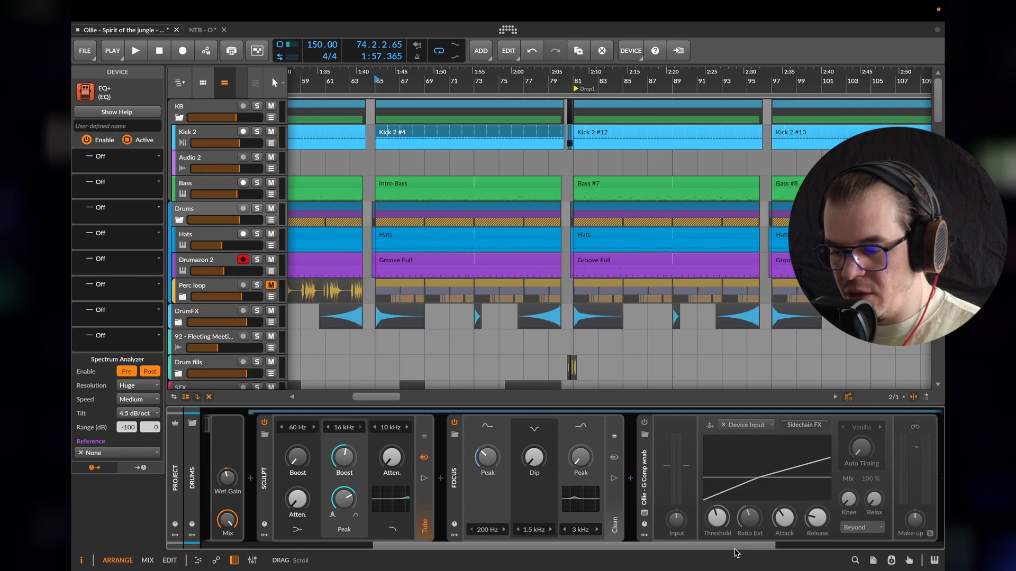
pyautogui.moveTo(734, 548); pyautogui.dragTo(826, 549)
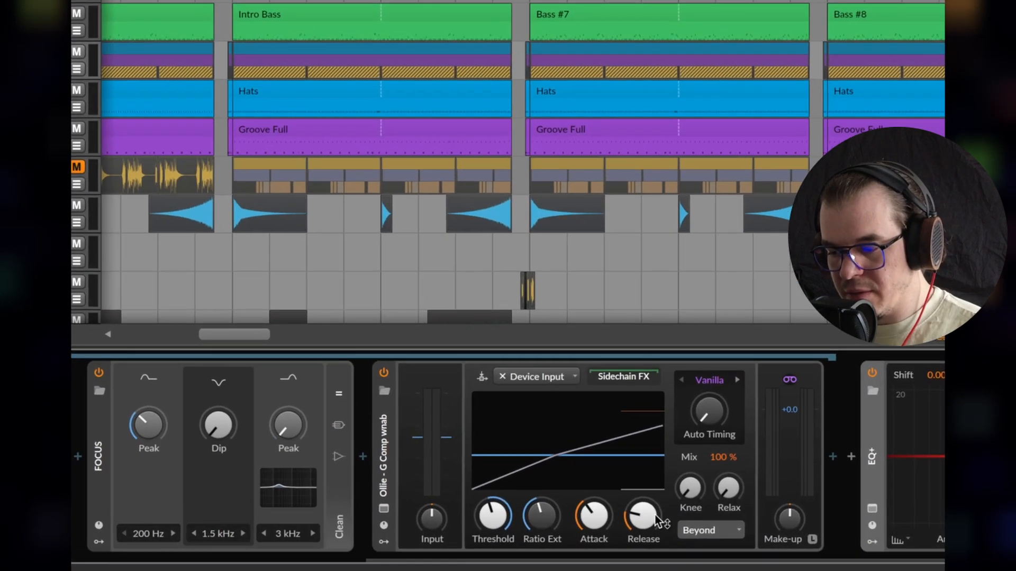
pyautogui.click(388, 374)
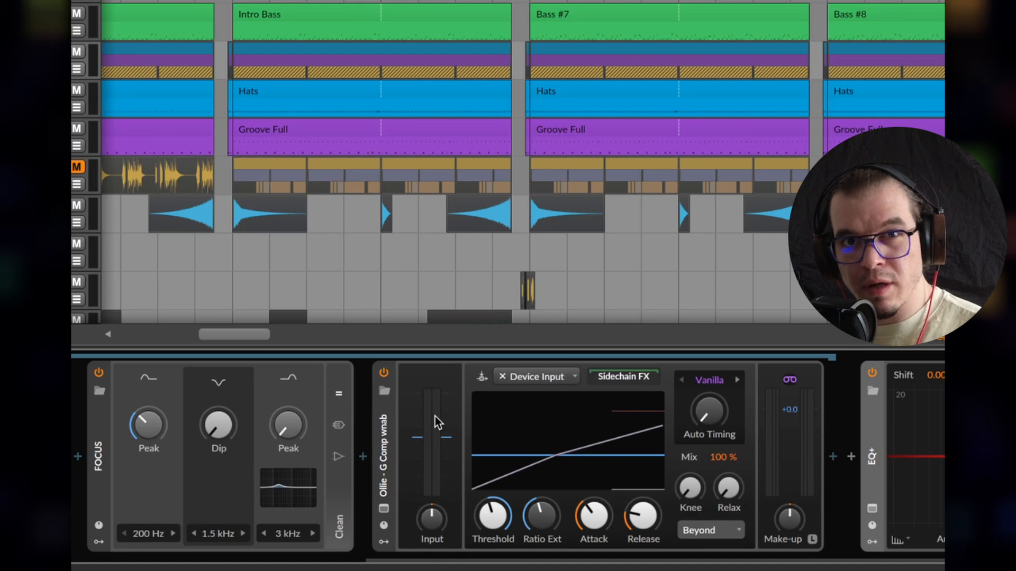
# Look through the compressor's coloring options and its timing modes, keeping the Vanilla mode
pyautogui.click(790, 381)
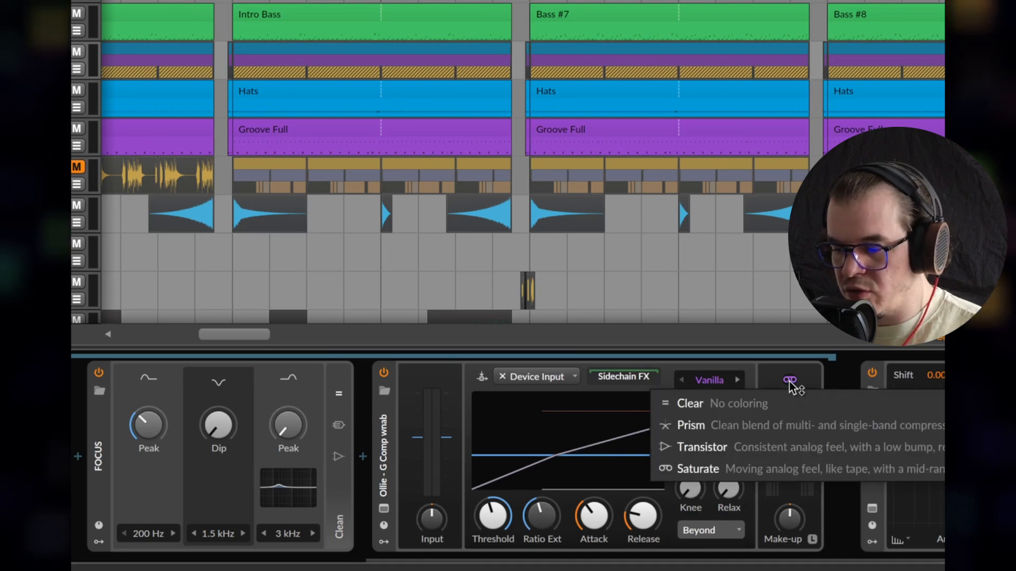
pyautogui.click(733, 398)
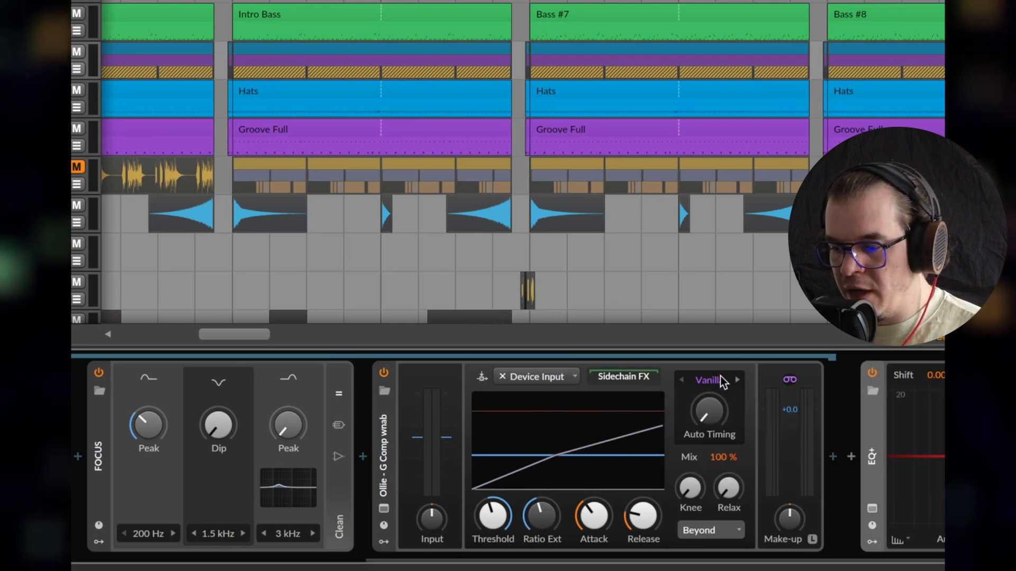
pyautogui.click(720, 381)
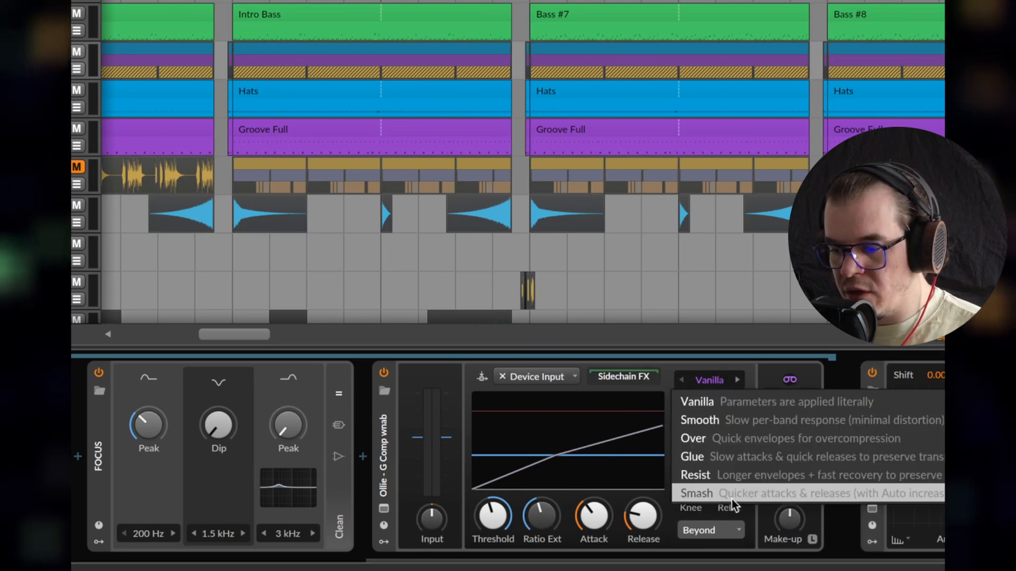
pyautogui.click(741, 370)
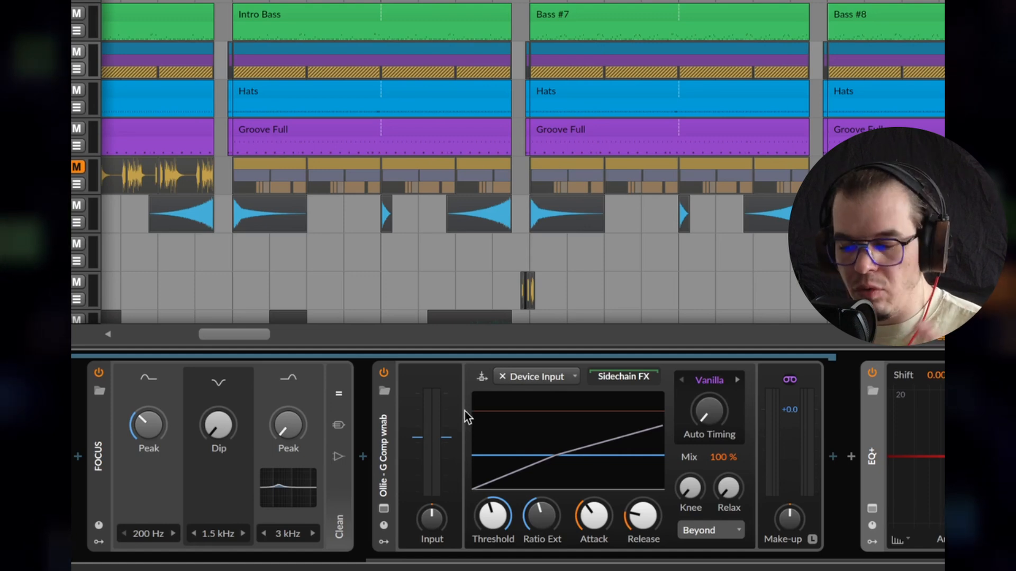
# Lower the drum compressor's threshold into the signal during playback and compare the drums with the compressor bypassed
pyautogui.moveTo(493, 516); pyautogui.dragTo(493, 542)
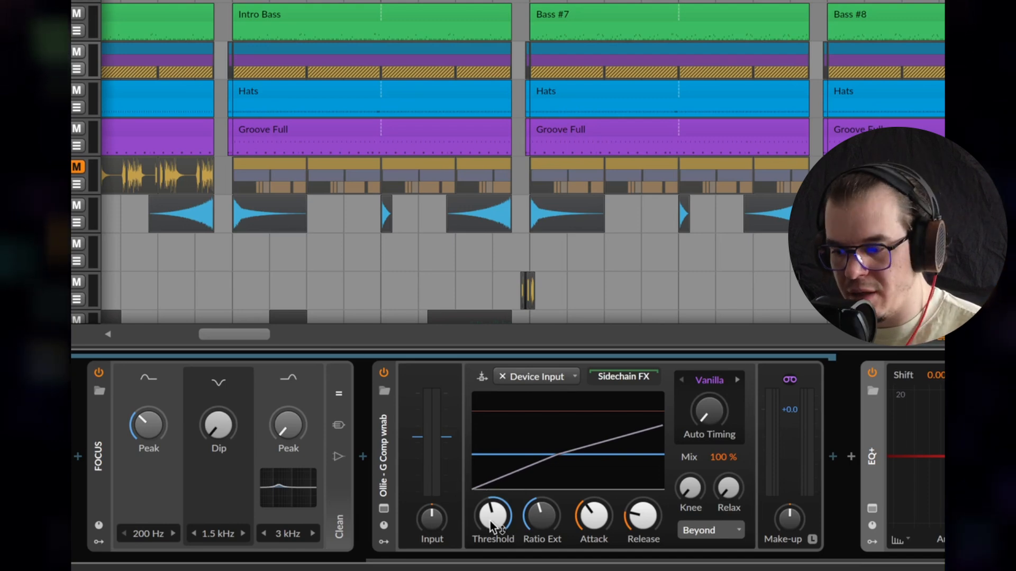
pyautogui.moveTo(492, 526); pyautogui.dragTo(492, 519)
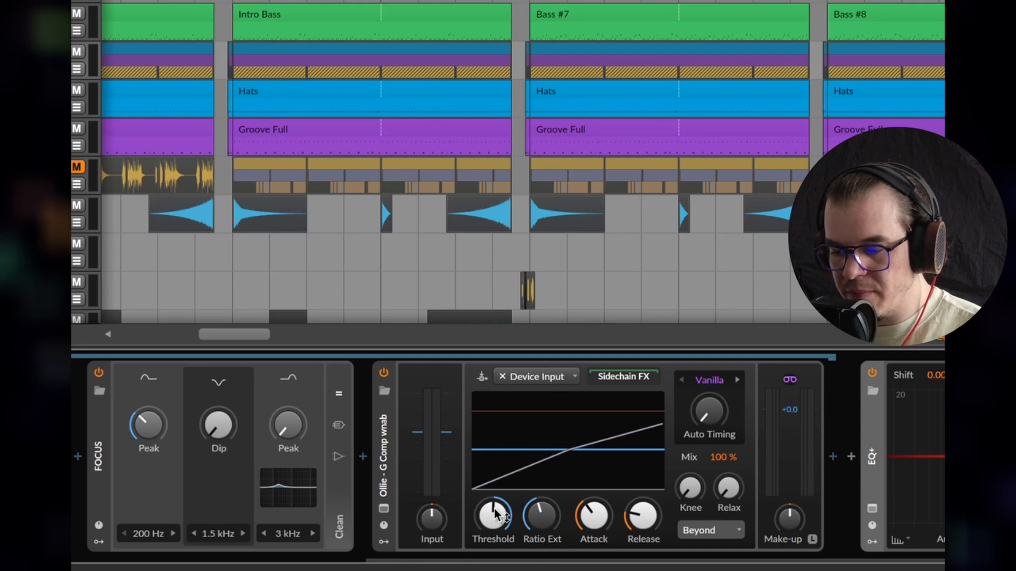
pyautogui.press('space')
pyautogui.moveTo(493, 515); pyautogui.dragTo(493, 537)
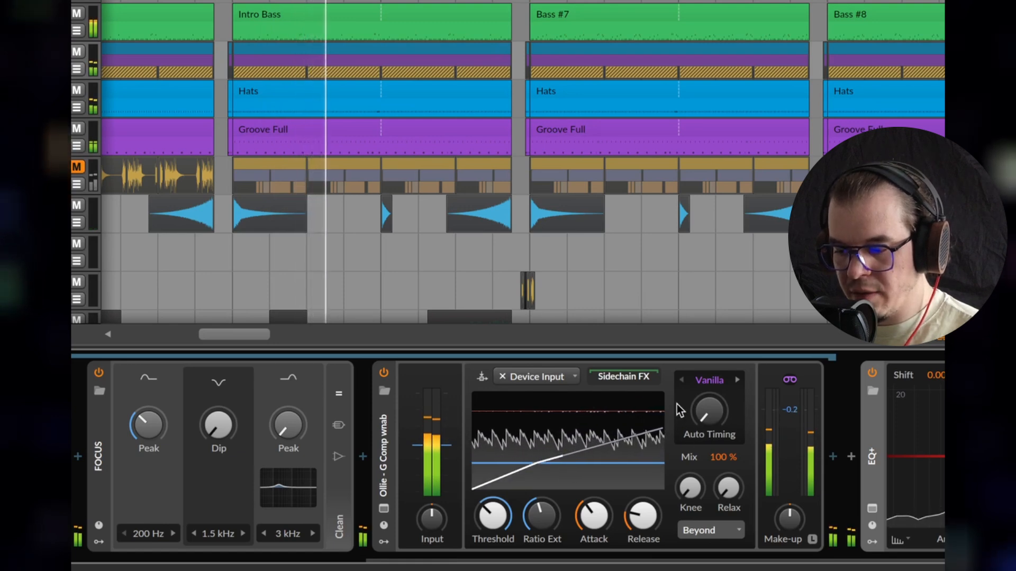
pyautogui.click(381, 374)
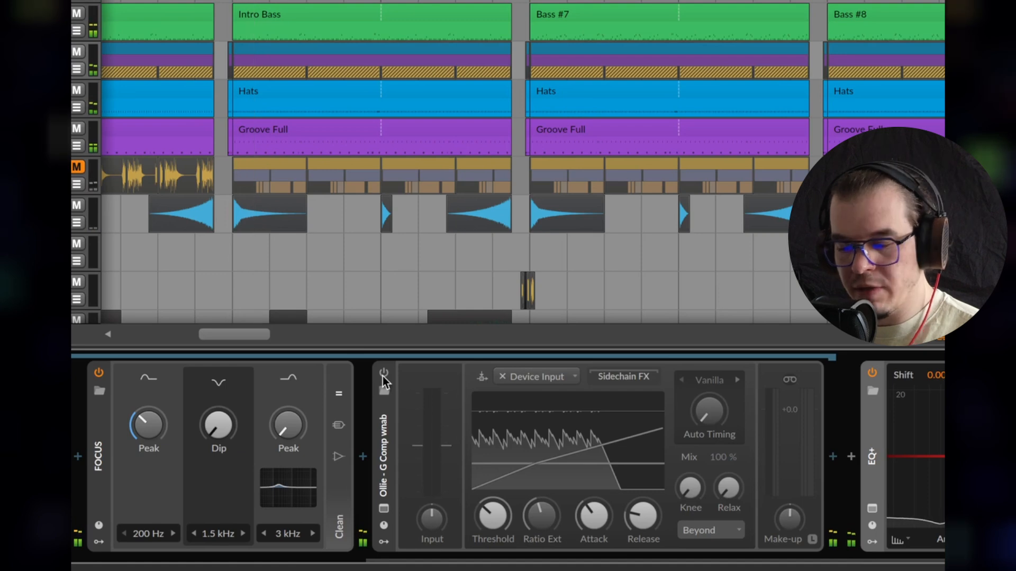
pyautogui.click(383, 374)
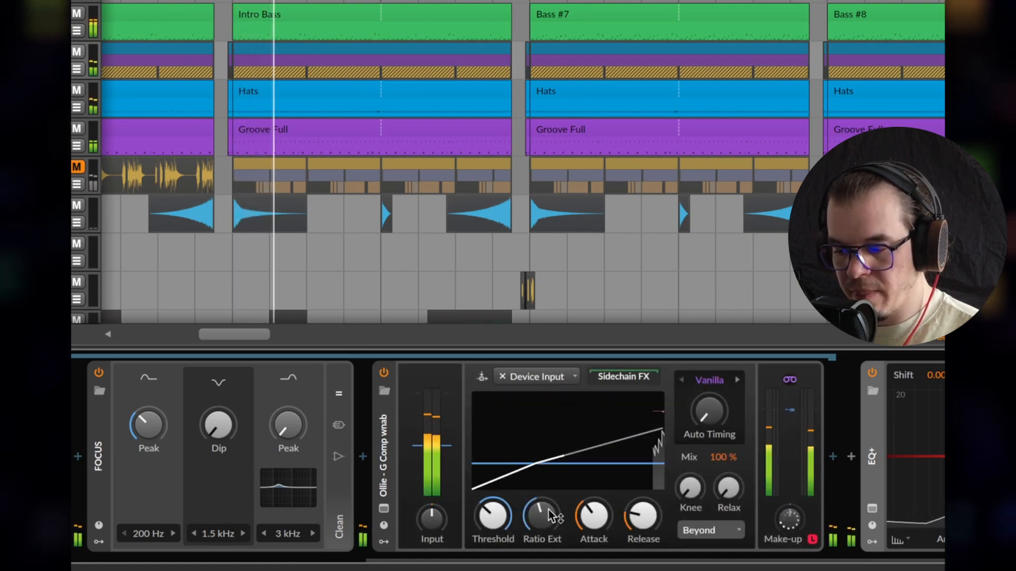
# Restart playback and raise the drum compressor's threshold slightly
pyautogui.press('space')
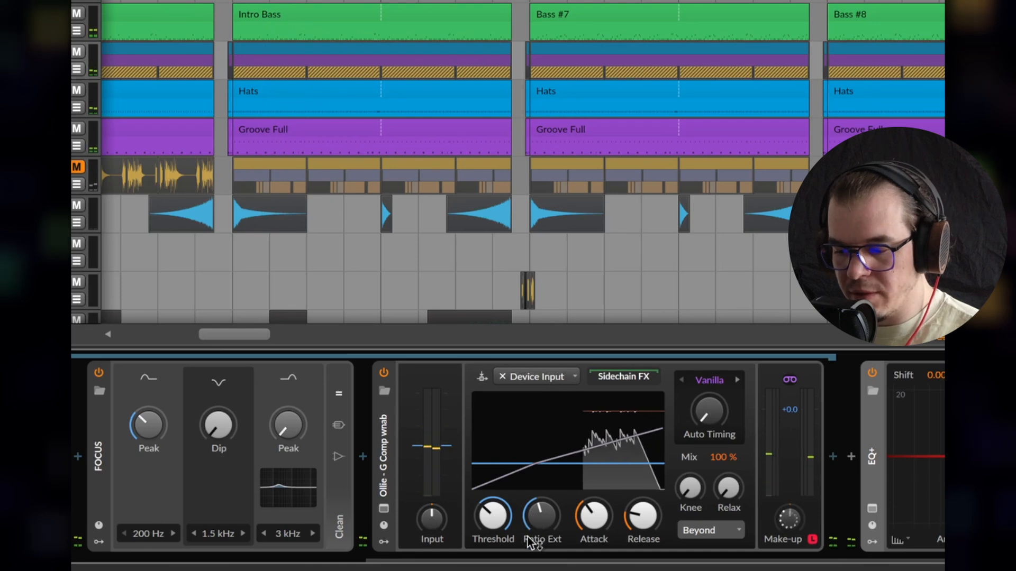
pyautogui.moveTo(492, 516)
pyautogui.press('space')
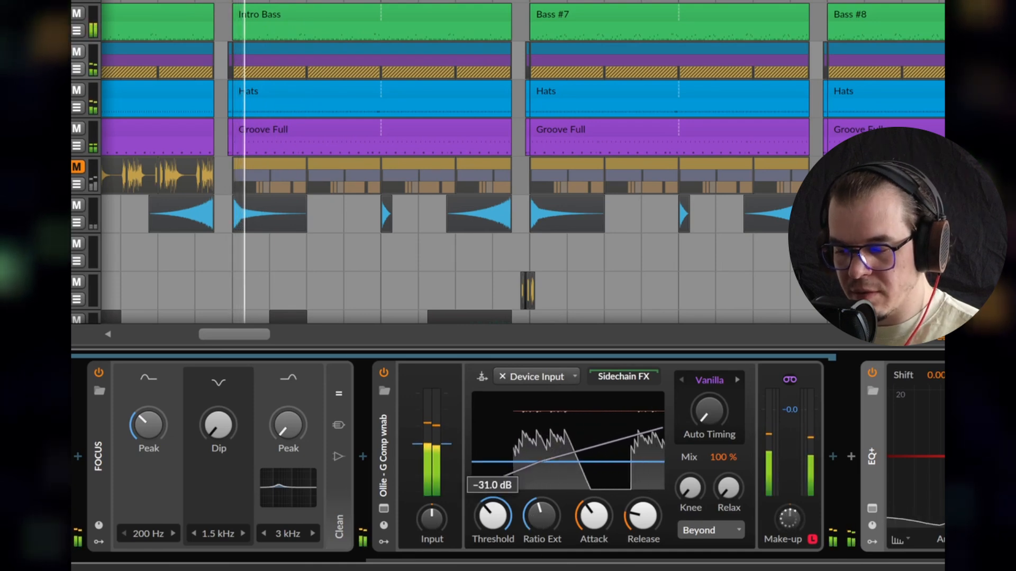
pyautogui.moveTo(492, 516); pyautogui.dragTo(487, 527)
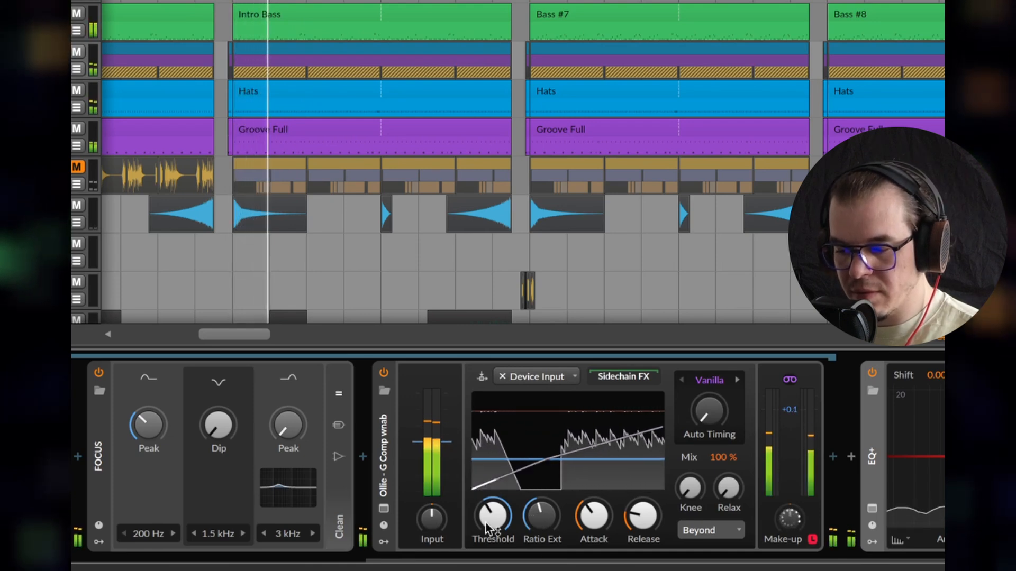
# Compare the drums with the compressor off and on, leaving it on, and turn off the L option on Make-up
pyautogui.click(387, 373)
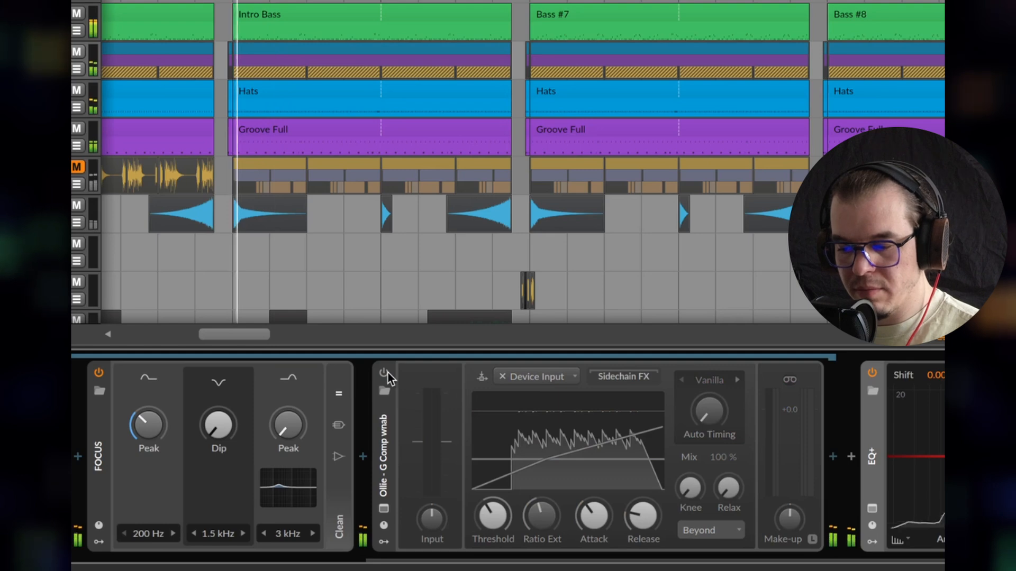
pyautogui.click(389, 372)
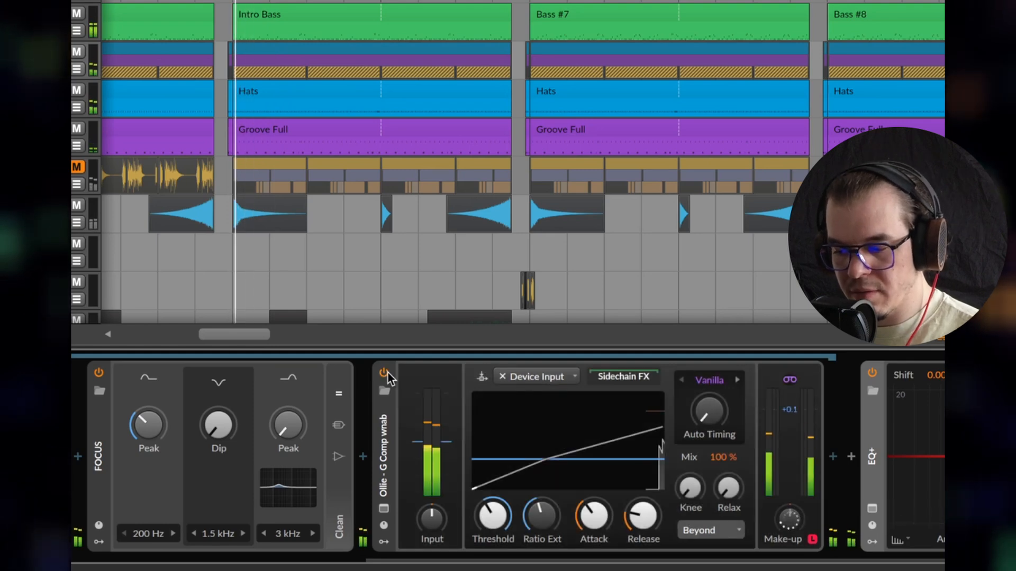
pyautogui.click(813, 540)
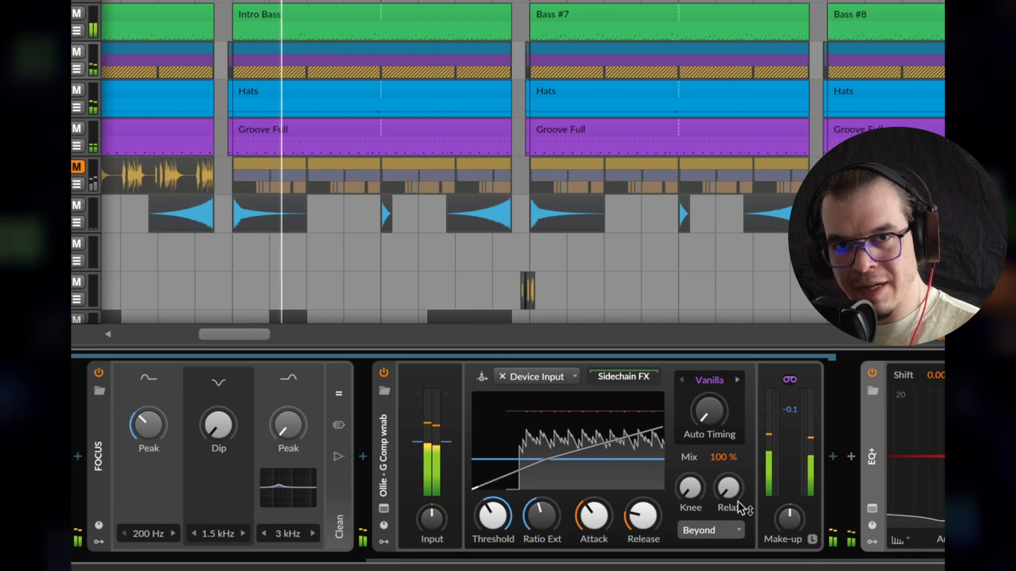
pyautogui.press('space')
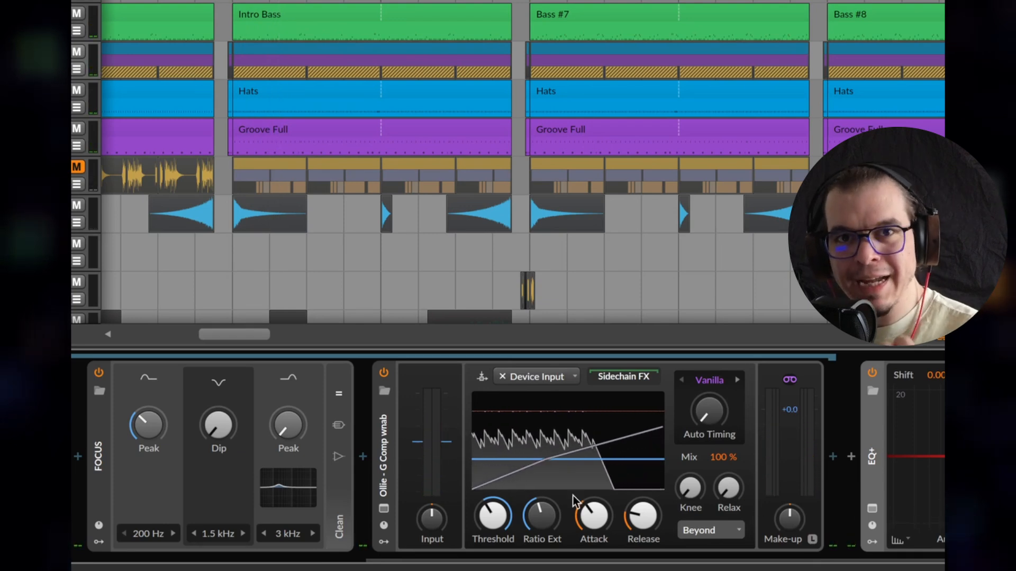
# Compare the fully processed drums against the bypassed FX Layer several times during playback, leaving the layer enabled
pyautogui.moveTo(652, 561); pyautogui.dragTo(377, 560)
pyautogui.press('space')
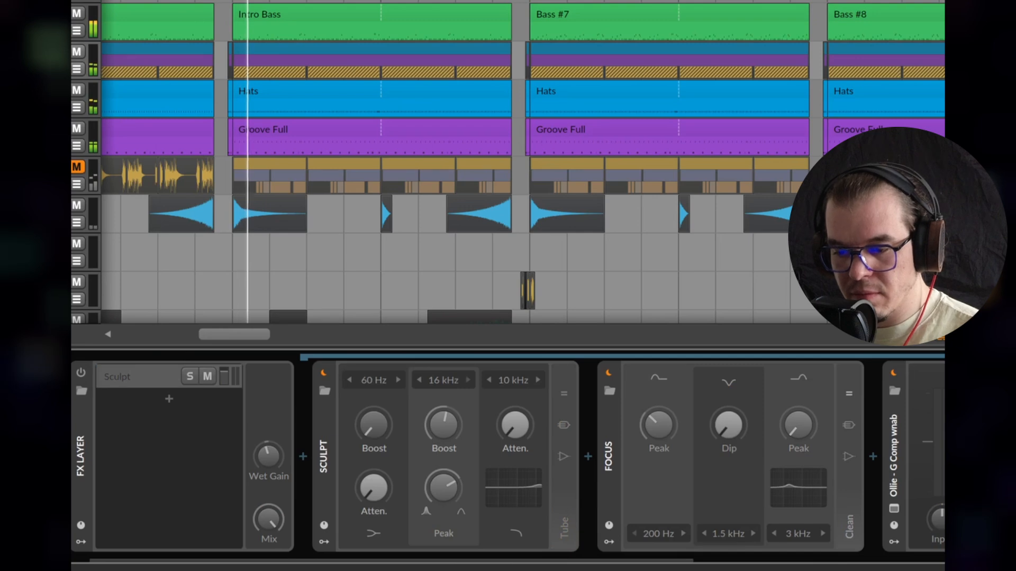
pyautogui.click(80, 375)
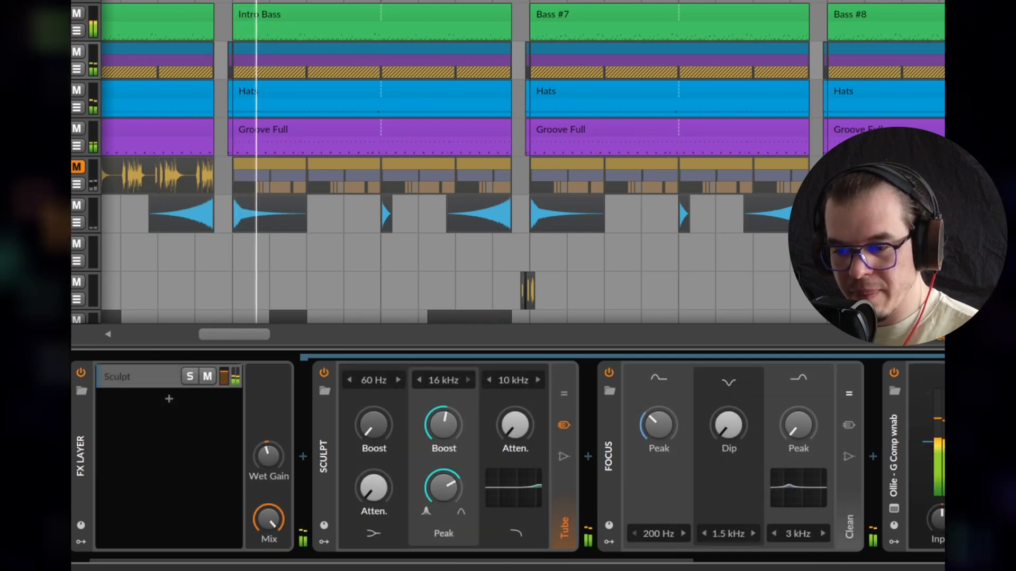
pyautogui.press('space')
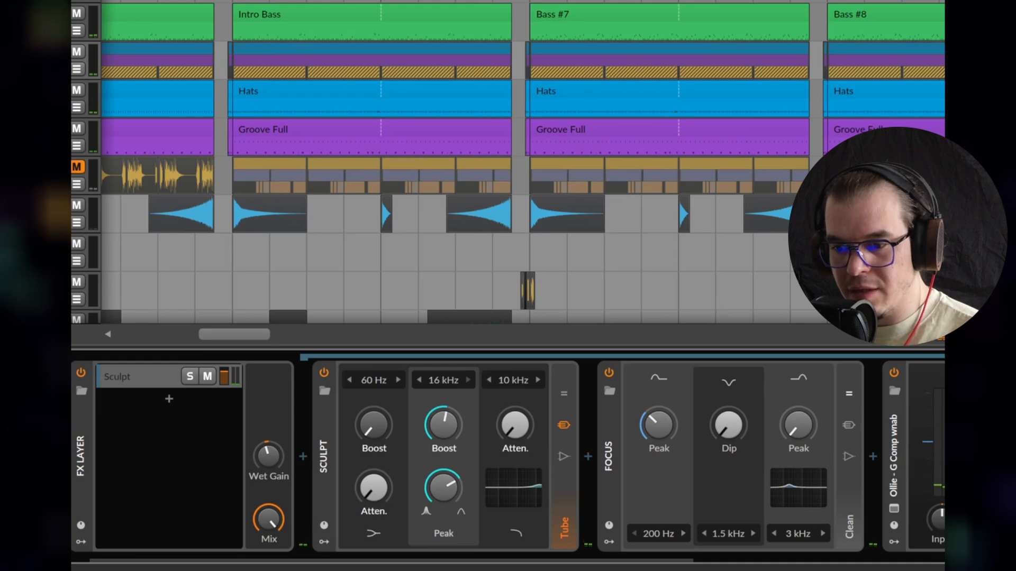
pyautogui.press('space')
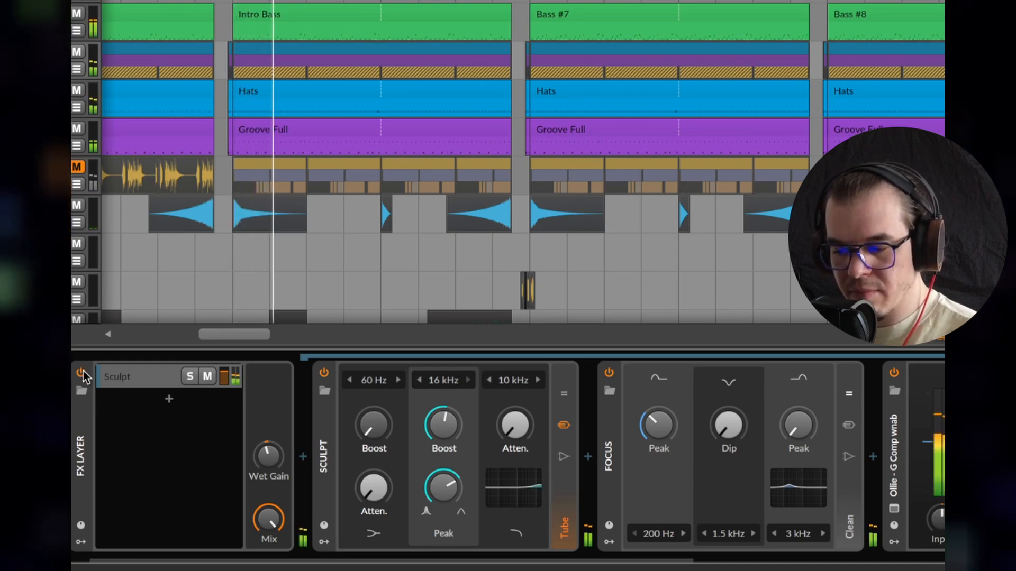
pyautogui.click(81, 373)
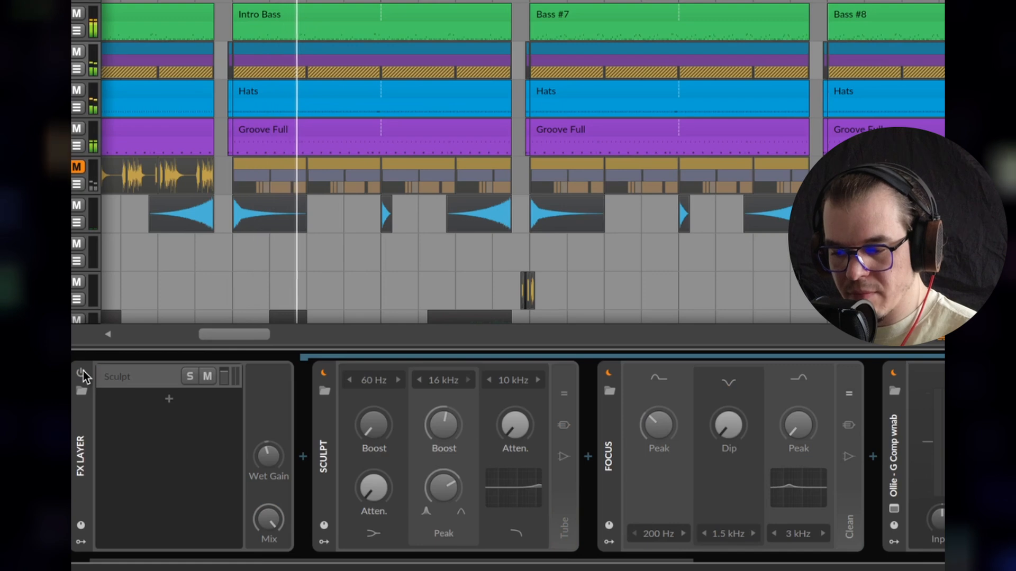
pyautogui.click(81, 373)
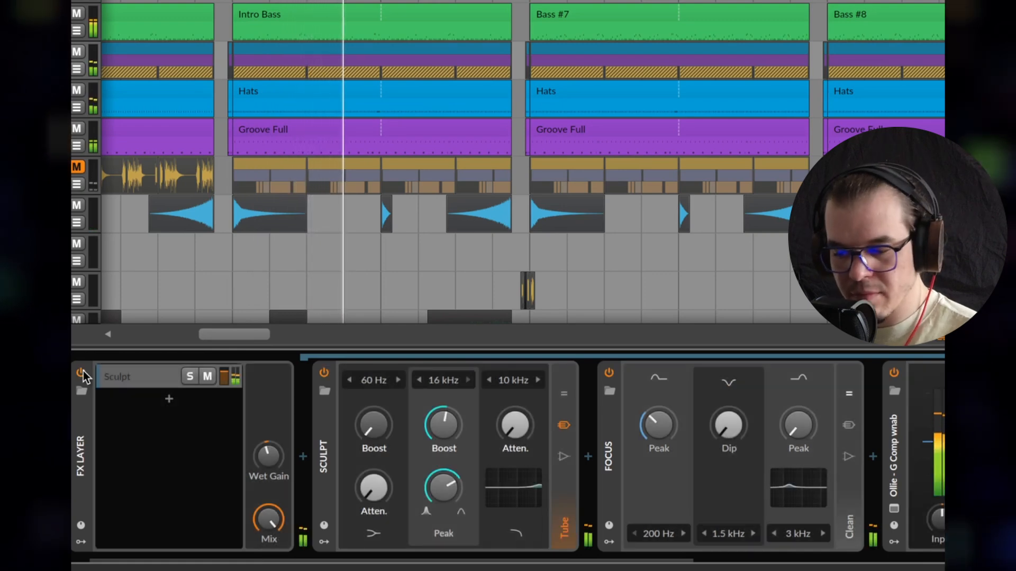
pyautogui.click(81, 373)
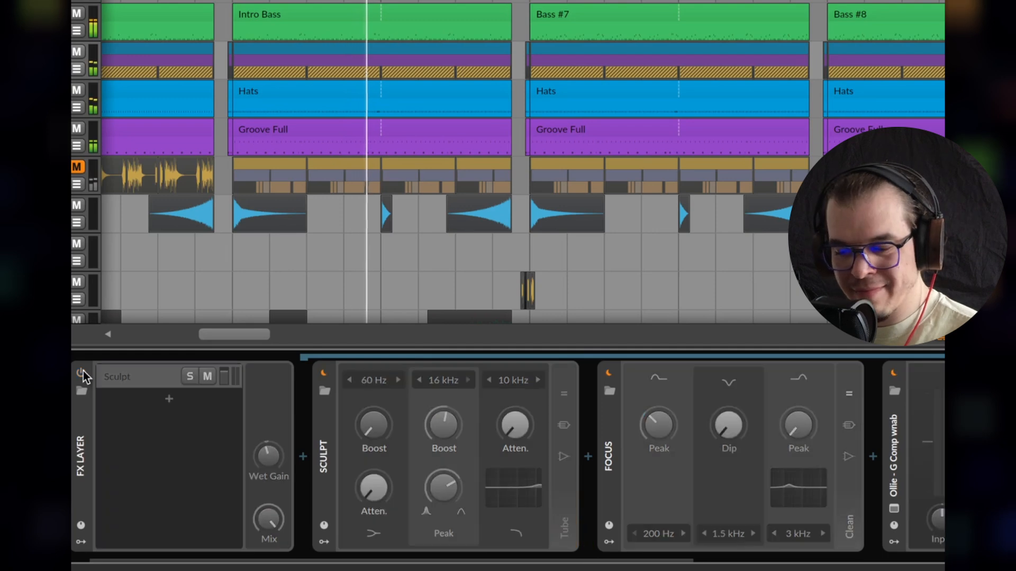
pyautogui.click(81, 374)
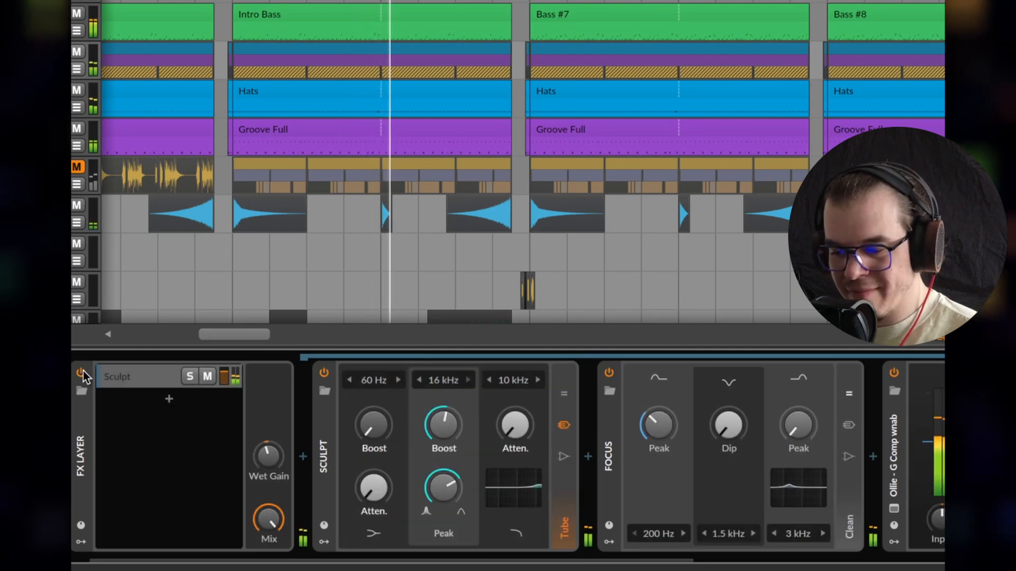
pyautogui.press('space')
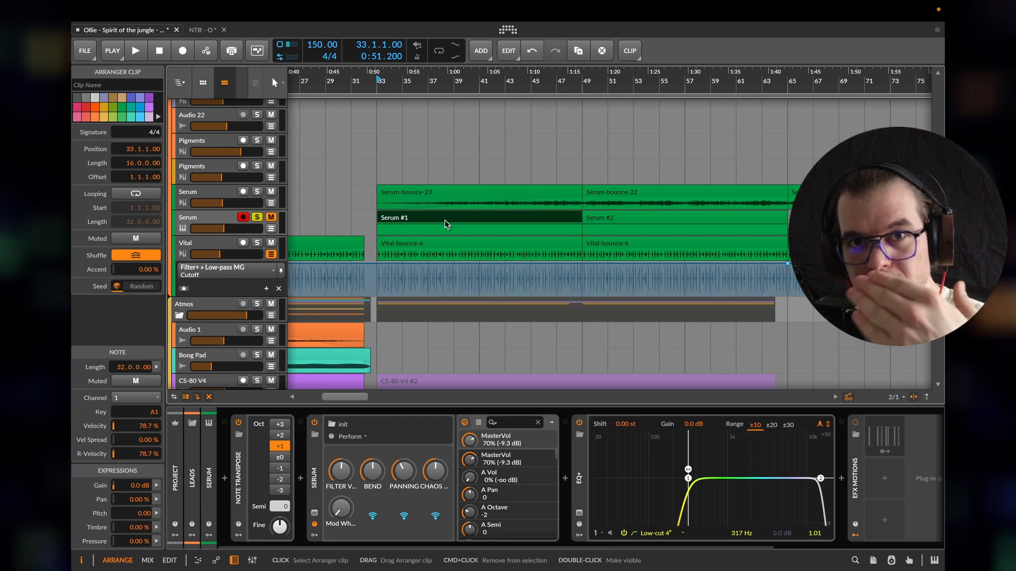
# Bounce the Serum #1 clip to a new audio track and listen to the result
pyautogui.rightClick(445, 221)
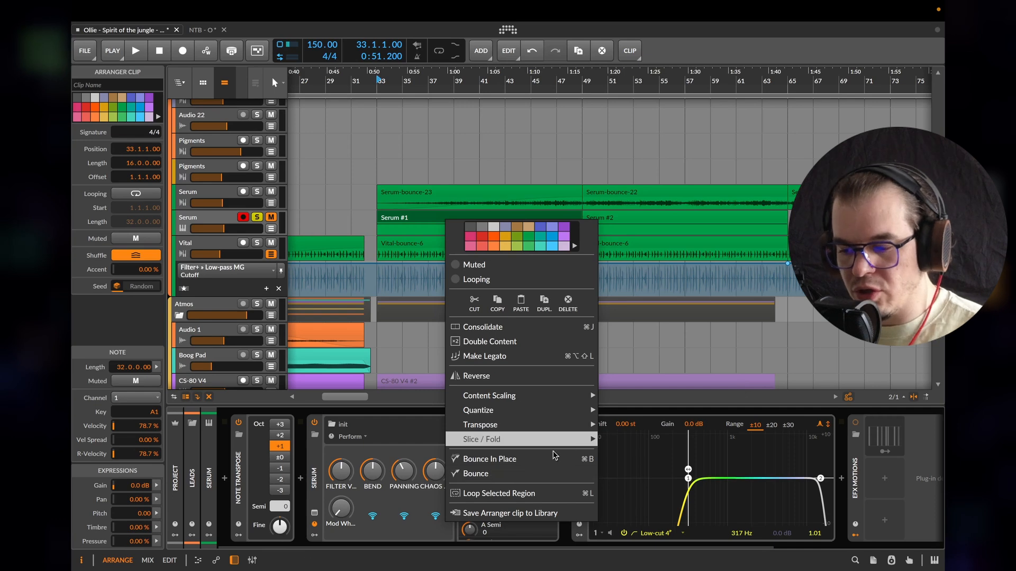
pyautogui.click(528, 475)
pyautogui.click(587, 419)
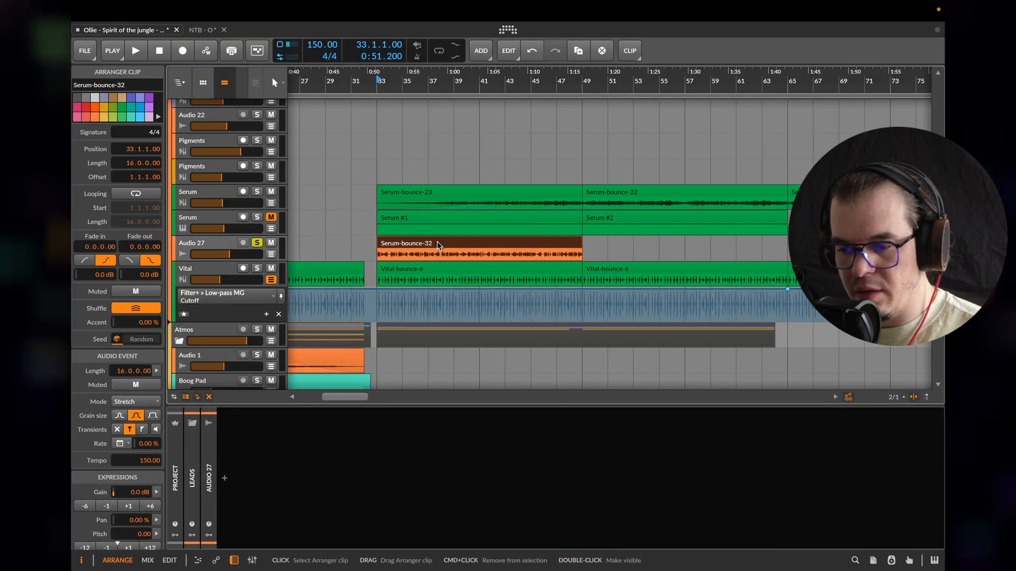
pyautogui.press('space')
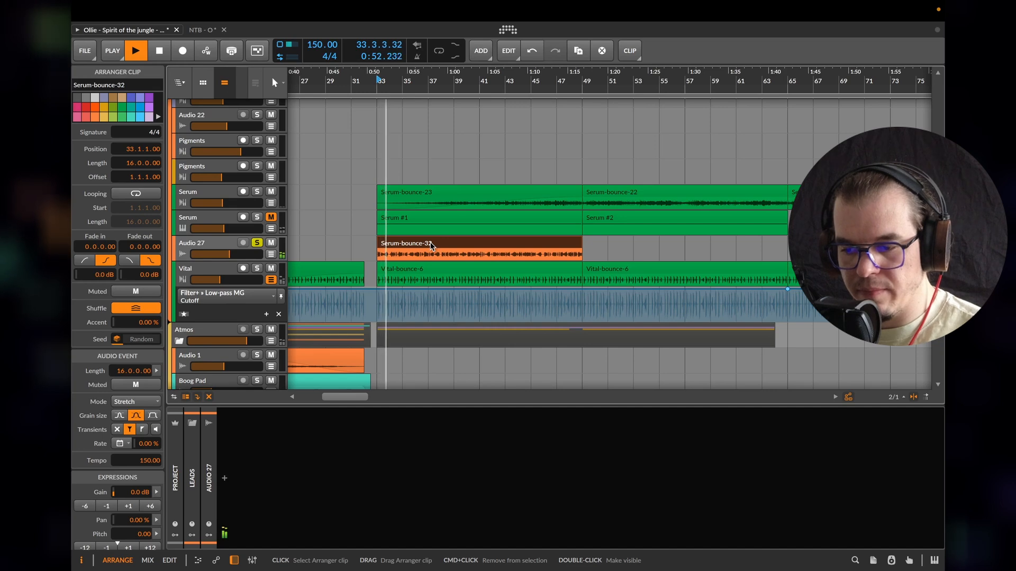
pyautogui.press('space')
# Solo the original Serum instrument track and play it briefly for comparison with the bounced audio
pyautogui.click(258, 217)
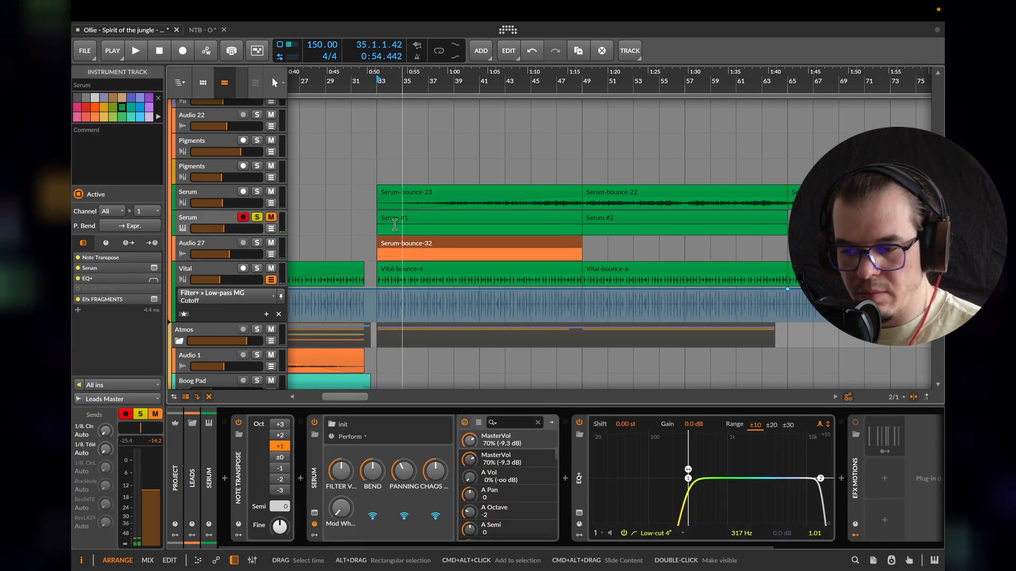
pyautogui.press('space')
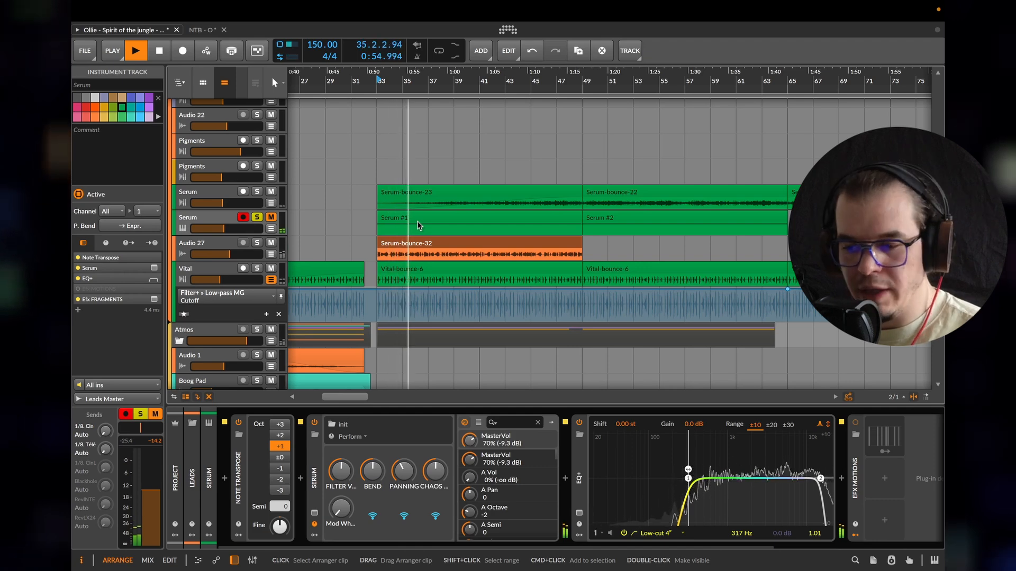
pyautogui.press('space')
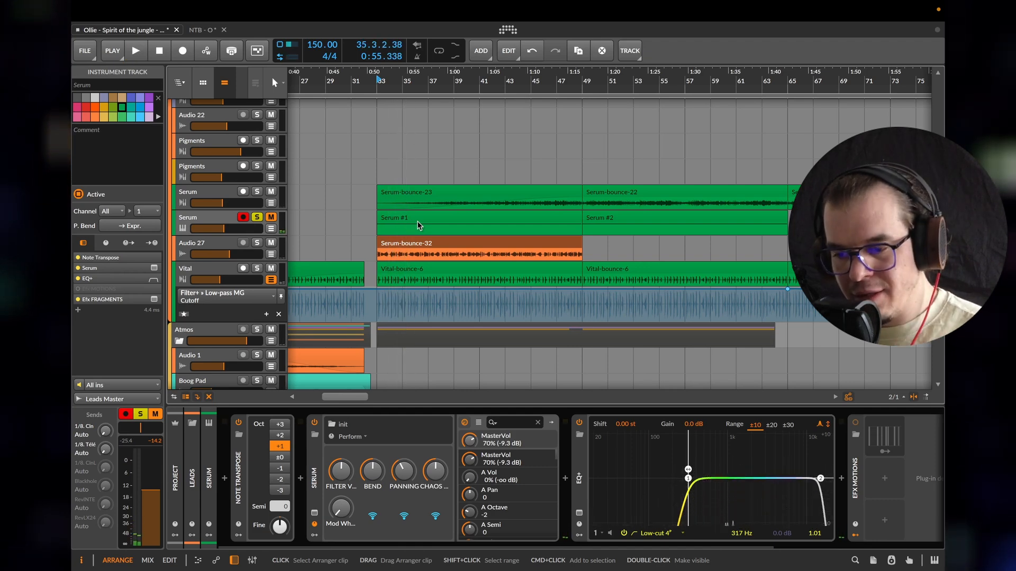
pyautogui.rightClick(417, 221)
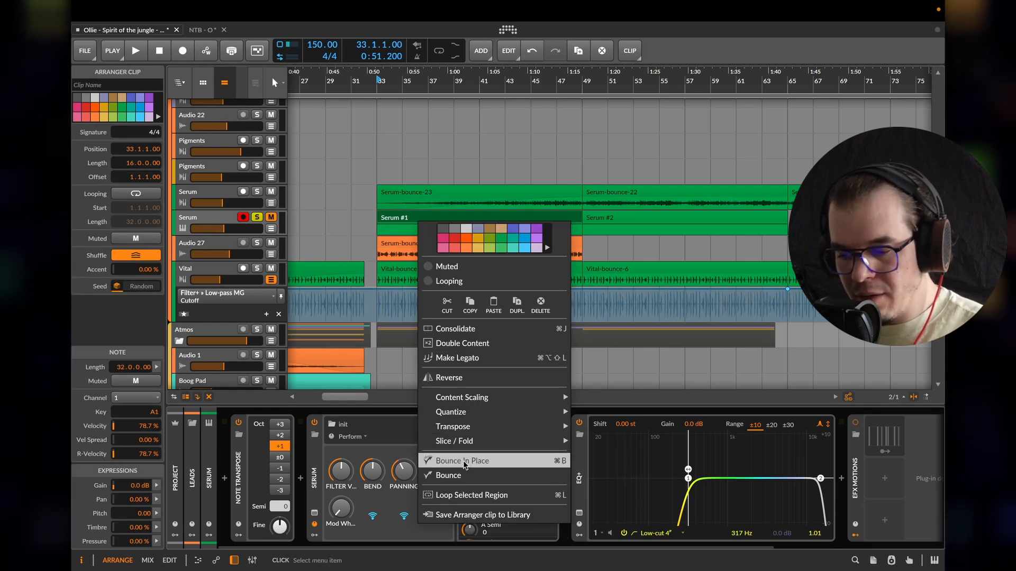
pyautogui.click(314, 462)
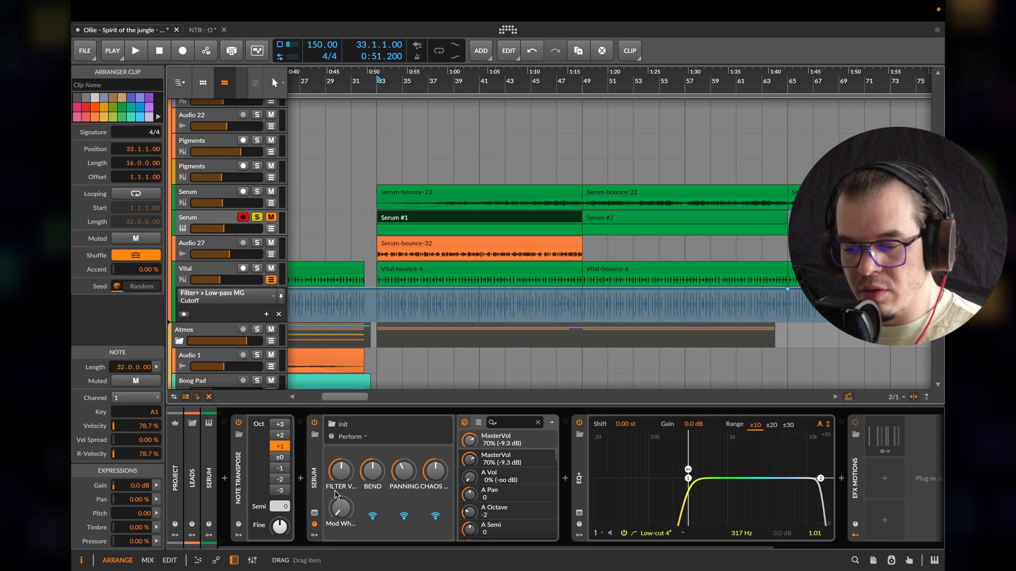
pyautogui.click(316, 473)
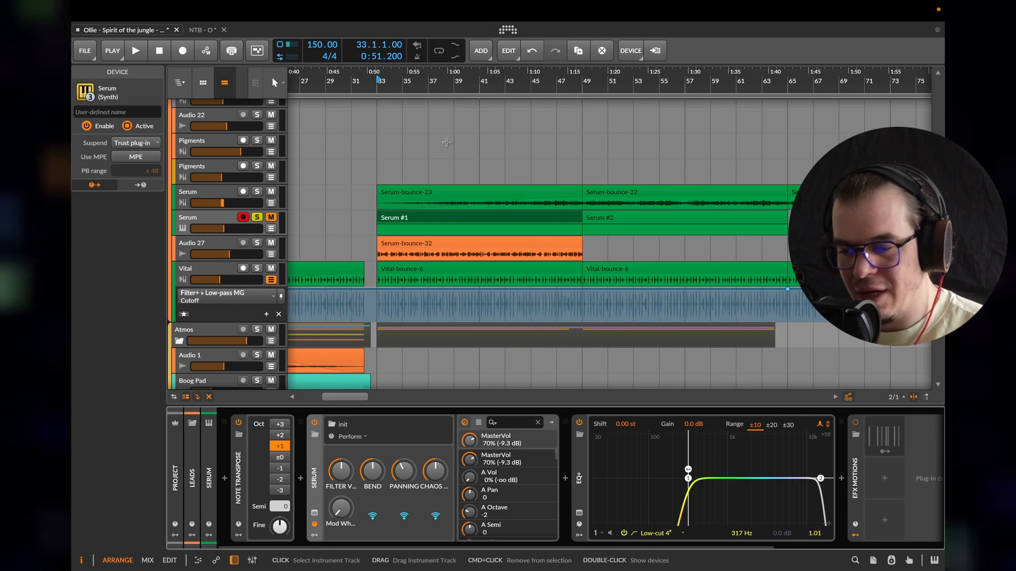
# Bounce the Serum #1 clip in place on its own instrument track
pyautogui.rightClick(418, 217)
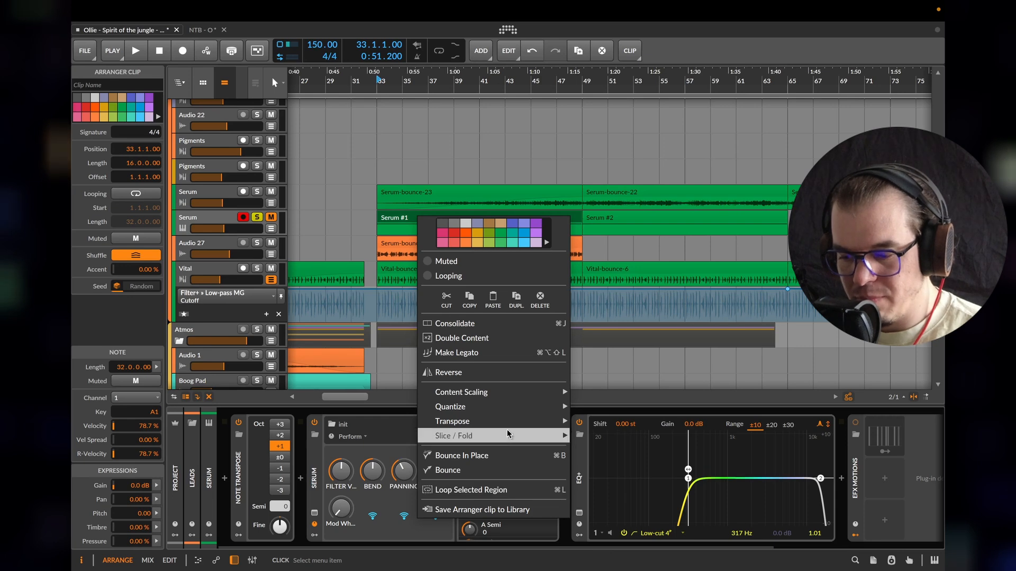
pyautogui.click(460, 456)
pyautogui.press('Return')
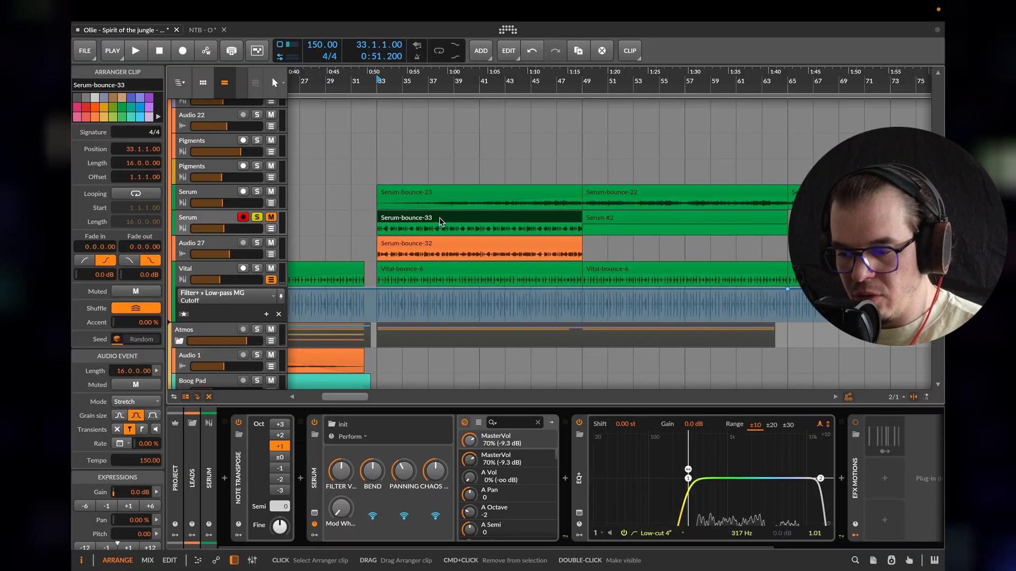
# Disable EQ+ and Efx FRAGMENTS on the Serum track and play the clip bounced in place
pyautogui.click(318, 468)
pyautogui.click(318, 468)
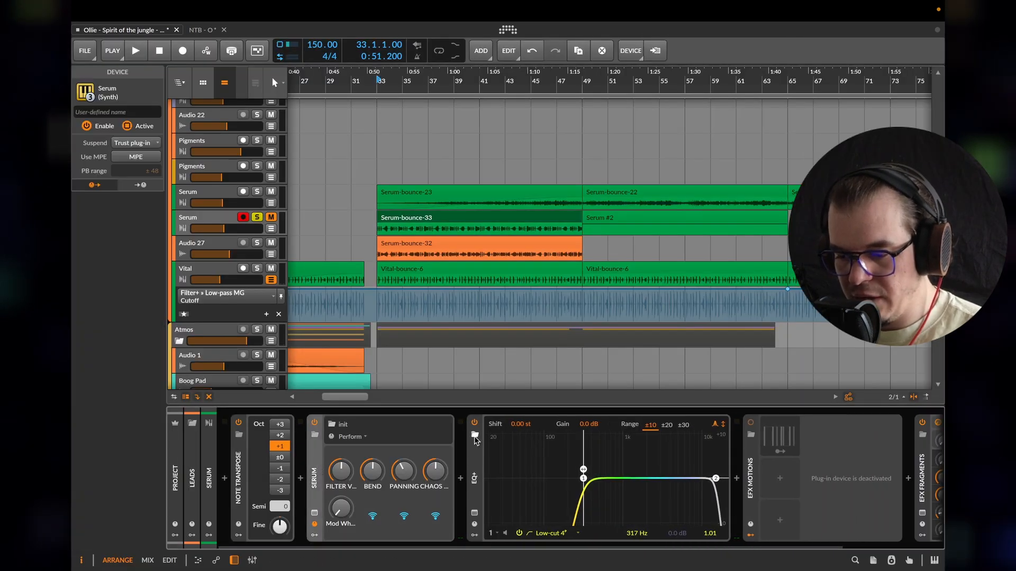
pyautogui.click(475, 422)
pyautogui.click(922, 476)
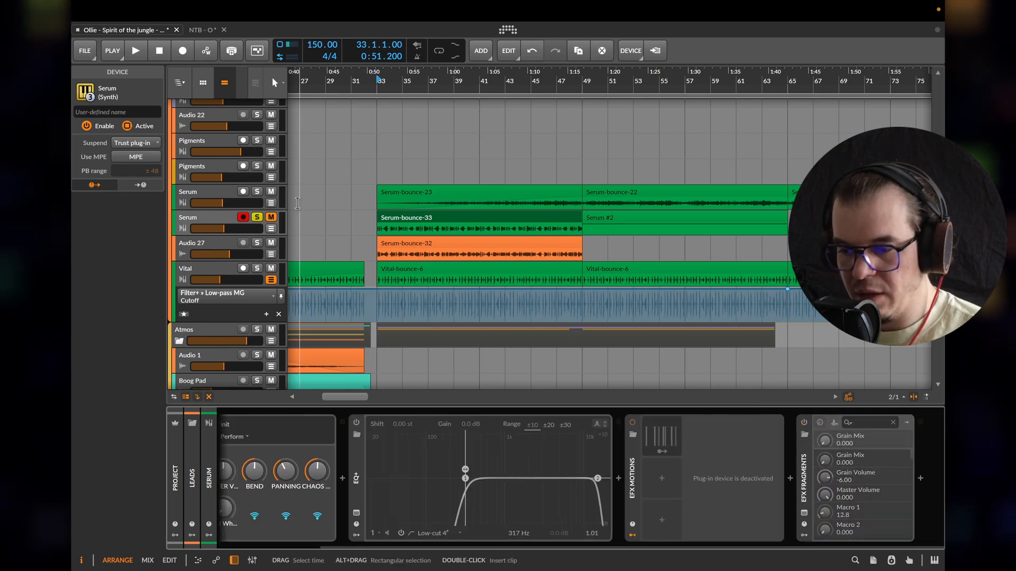
pyautogui.click(465, 220)
pyautogui.press('space')
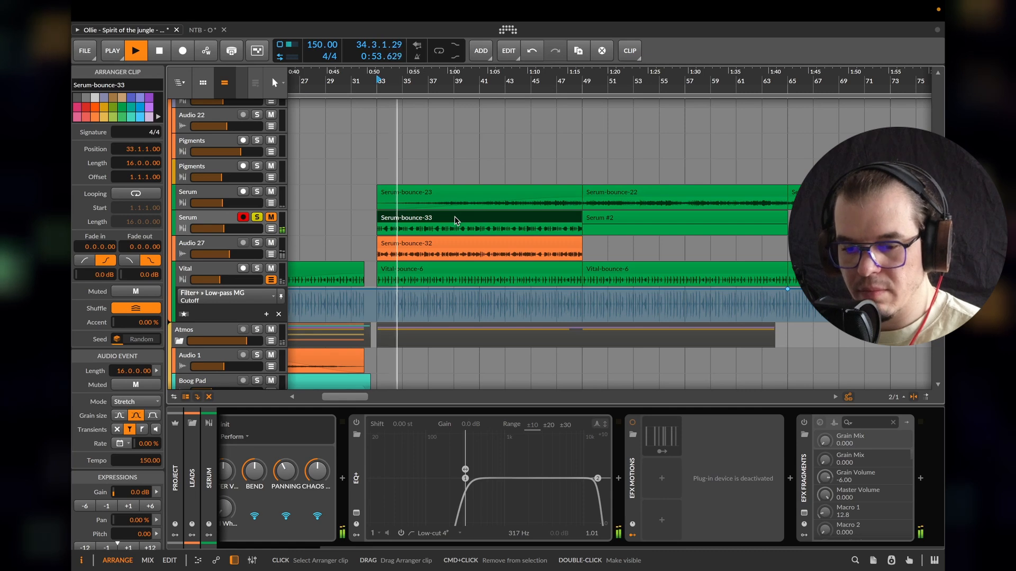
# Stop playback and re-enable EQ+ and Efx FRAGMENTS on the Serum track
pyautogui.press('space')
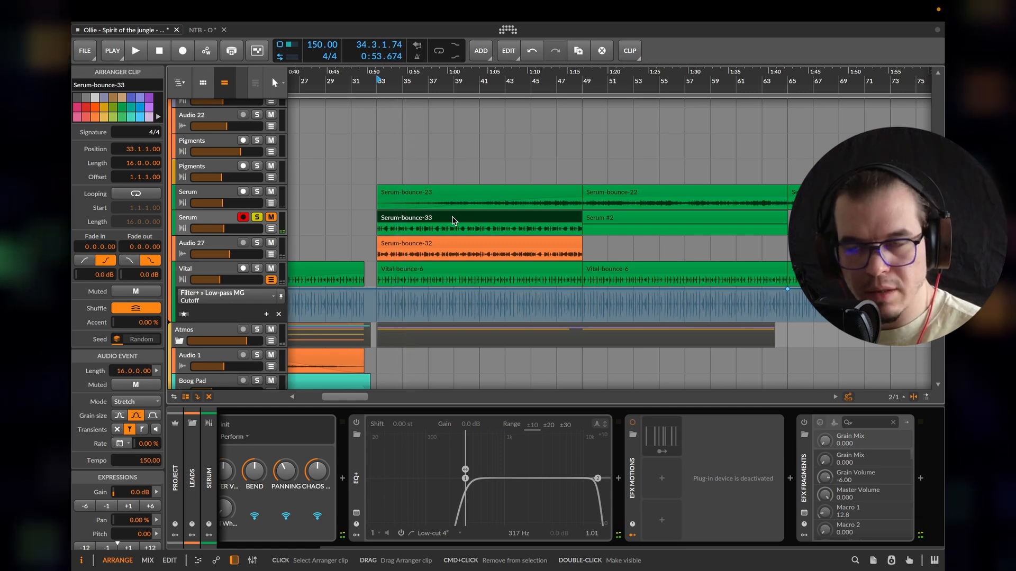
pyautogui.click(356, 422)
pyautogui.click(804, 422)
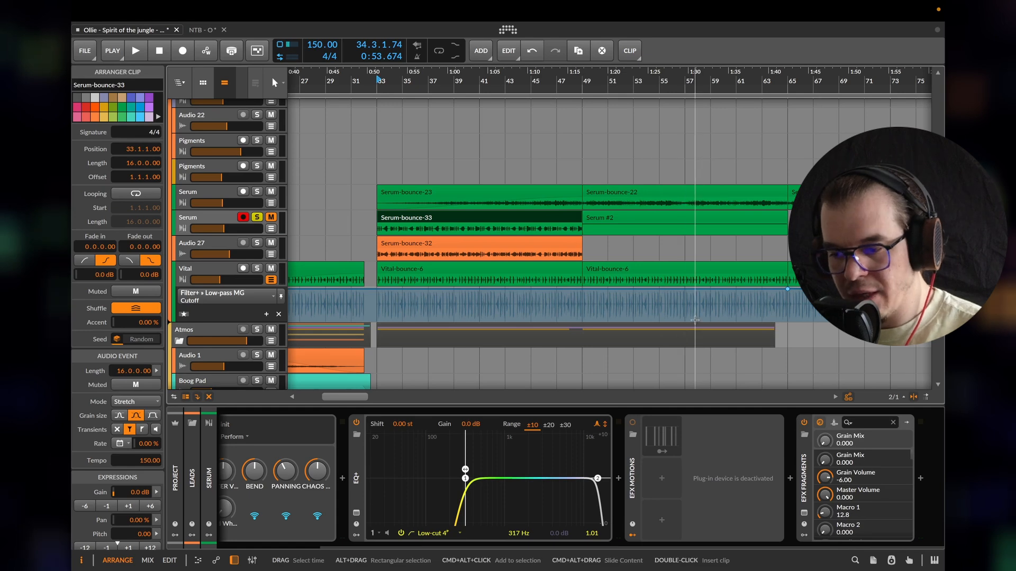
pyautogui.press('space')
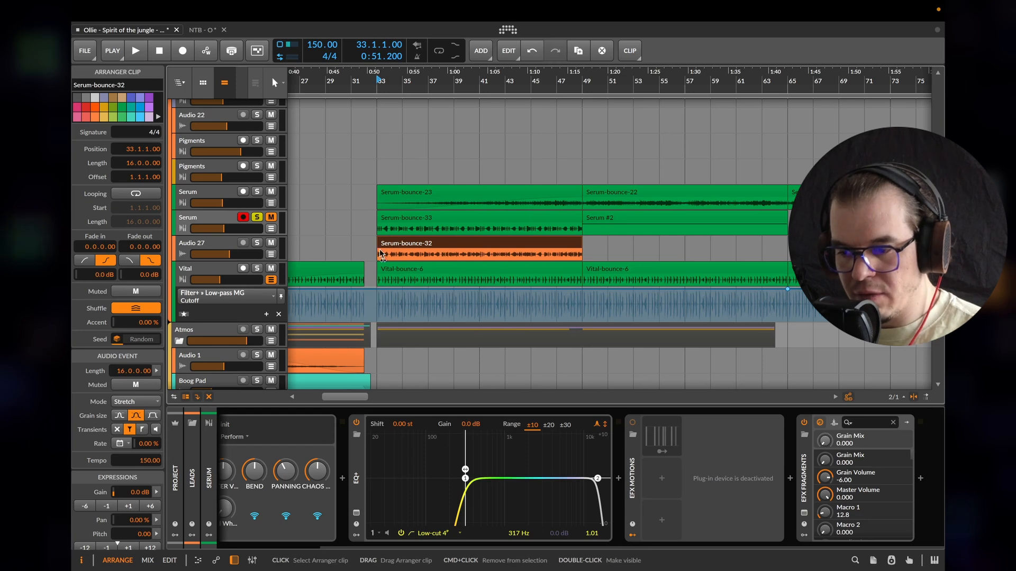
pyautogui.click(804, 482)
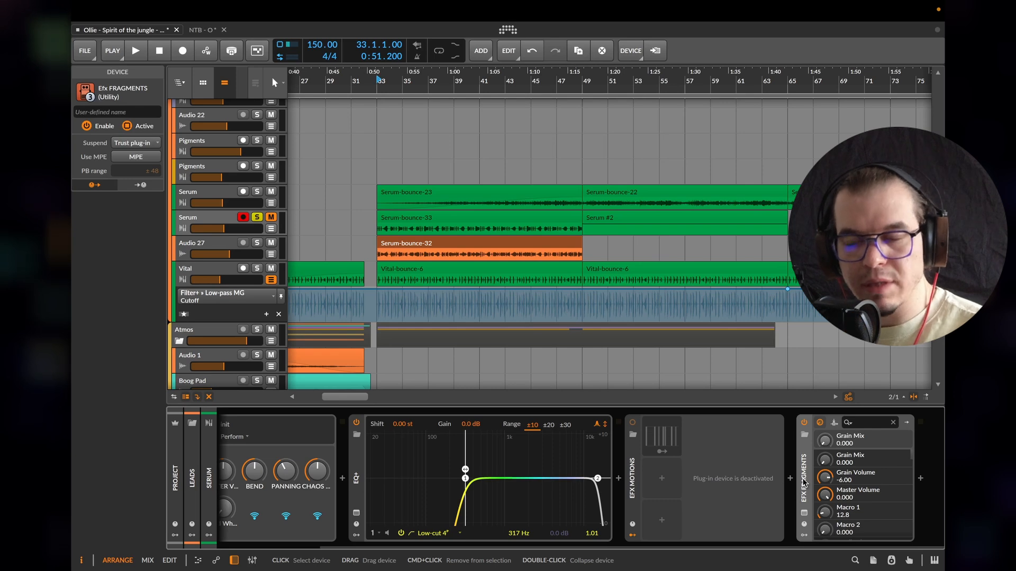
pyautogui.click(429, 249)
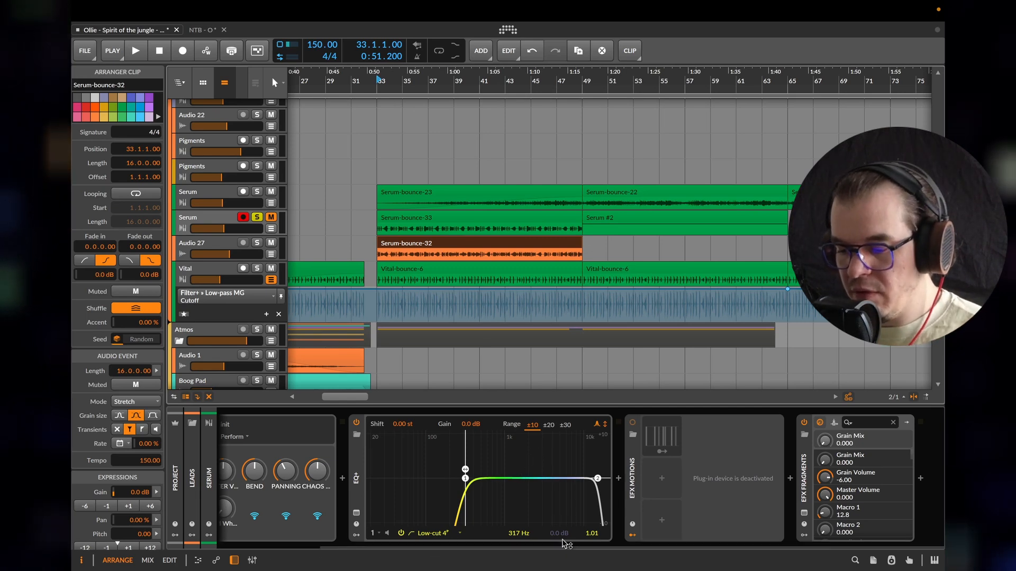
# Play the Serum #2 clip on the Serum track from bar 49 and stop
pyautogui.moveTo(564, 548); pyautogui.dragTo(489, 553)
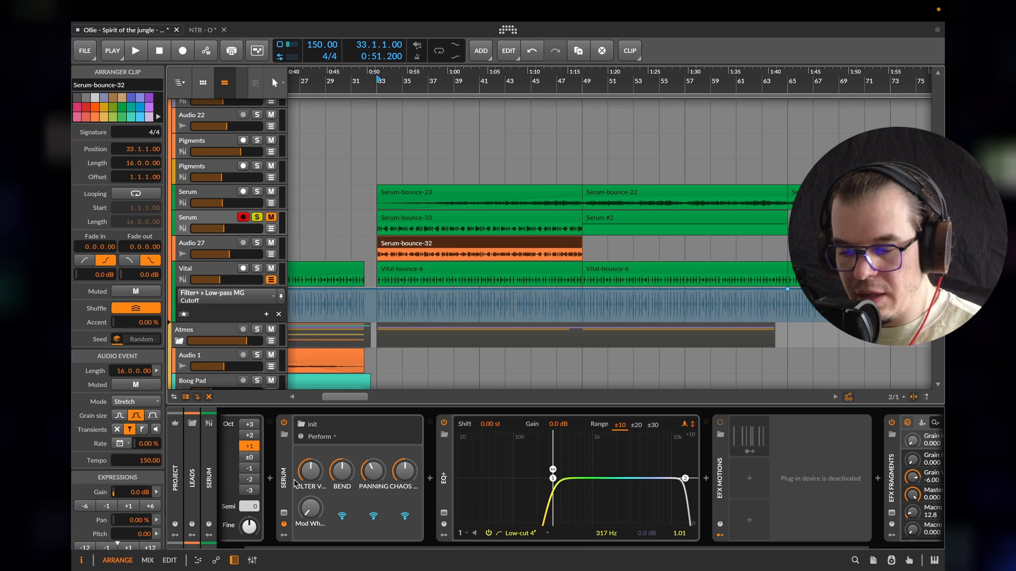
pyautogui.click(619, 219)
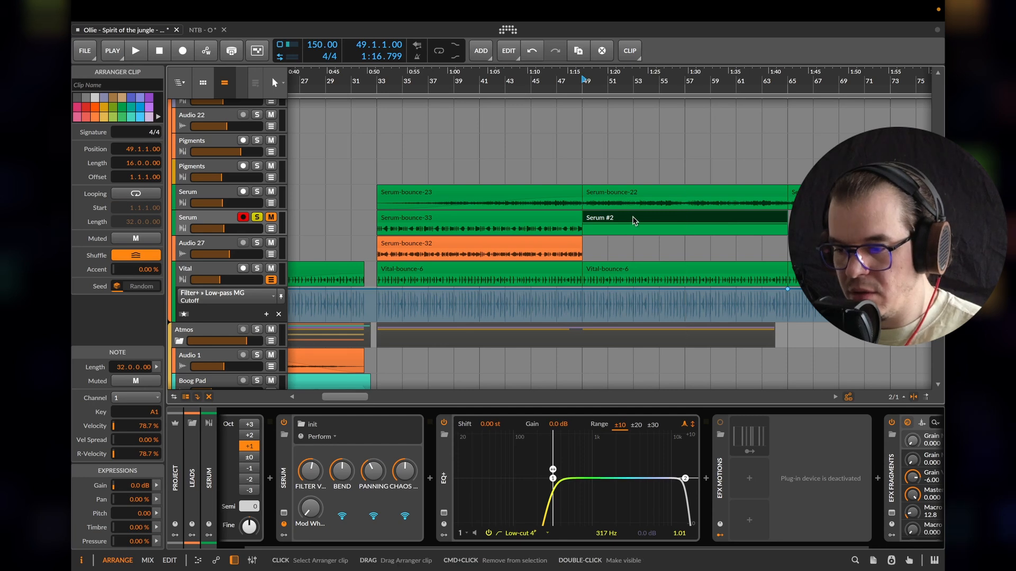
pyautogui.press('space')
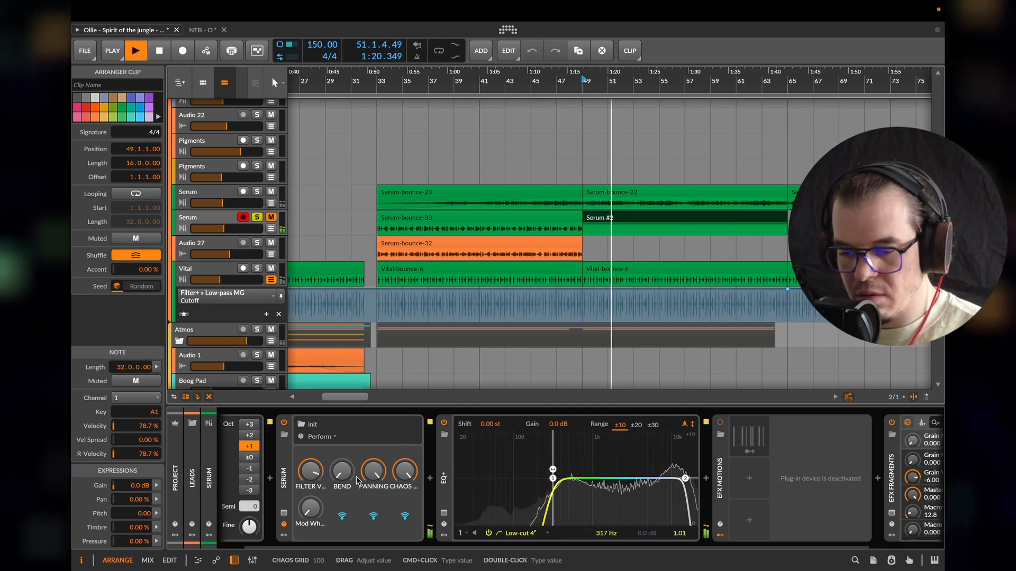
pyautogui.press('space')
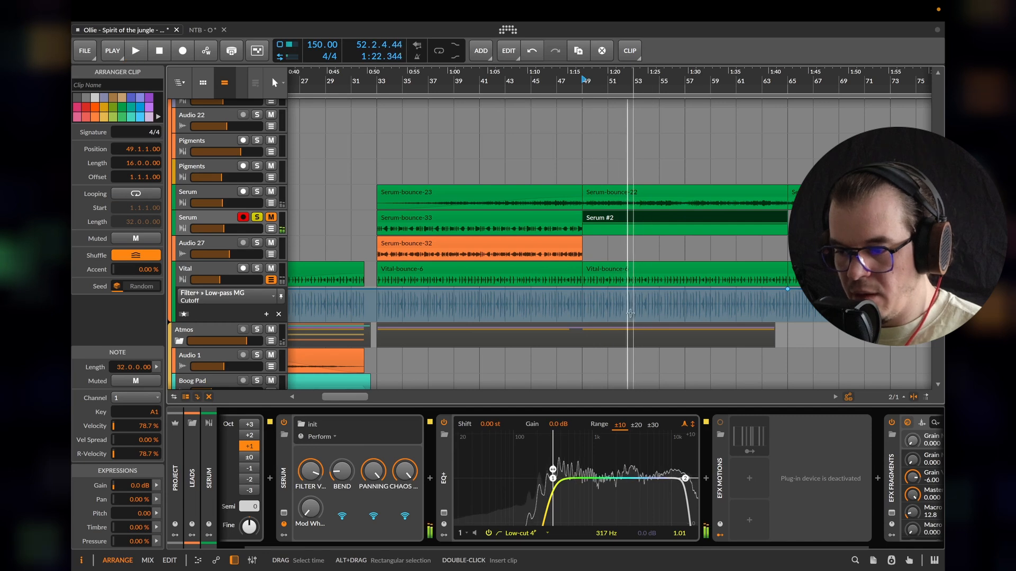
# Bounce the Serum #2 clip in place despite the missing plug-ins and play the bounced audio from bar 47
pyautogui.rightClick(618, 221)
pyautogui.click(639, 458)
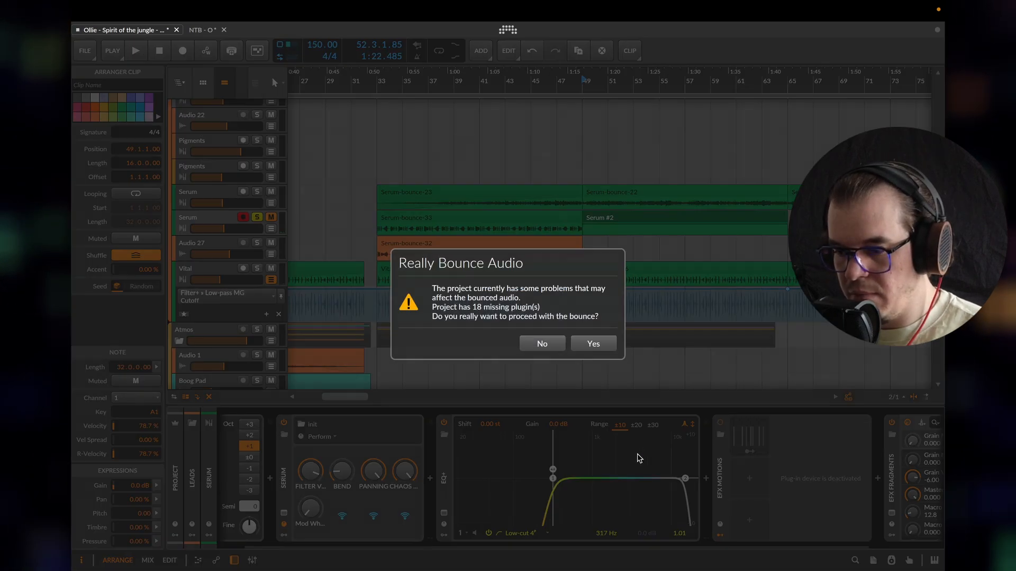
pyautogui.click(598, 340)
pyautogui.click(557, 221)
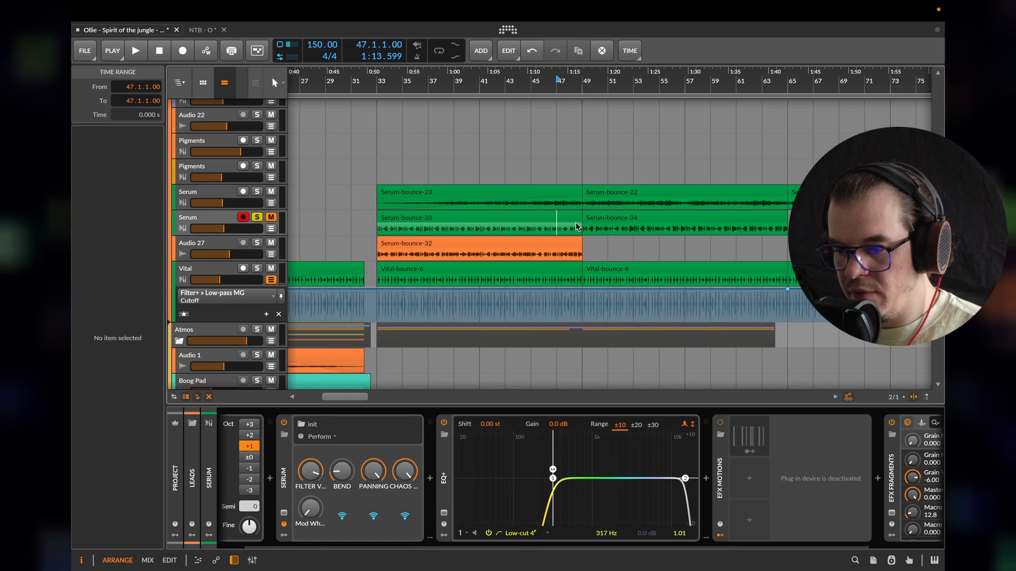
pyautogui.press('space')
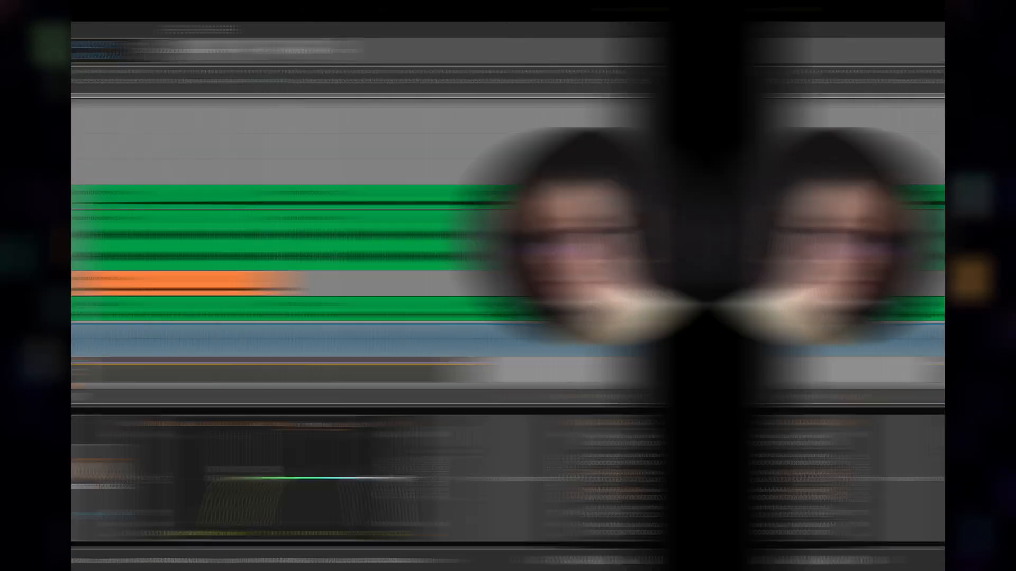
pyautogui.press('space')
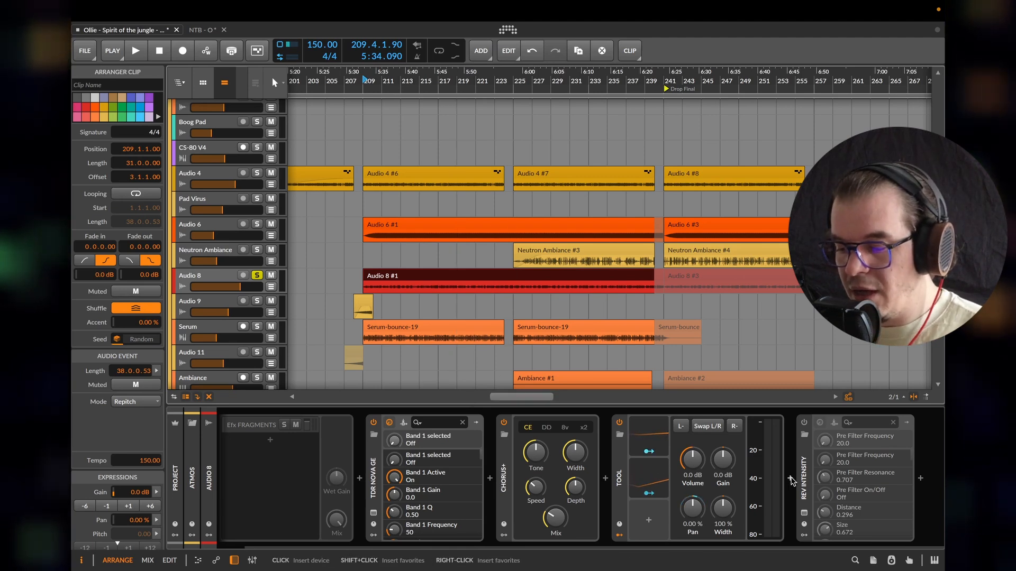
# Insert a Reverb device between Tool and Rev INTENSITY on the Audio 8 track
pyautogui.click(790, 479)
pyautogui.write('rever')
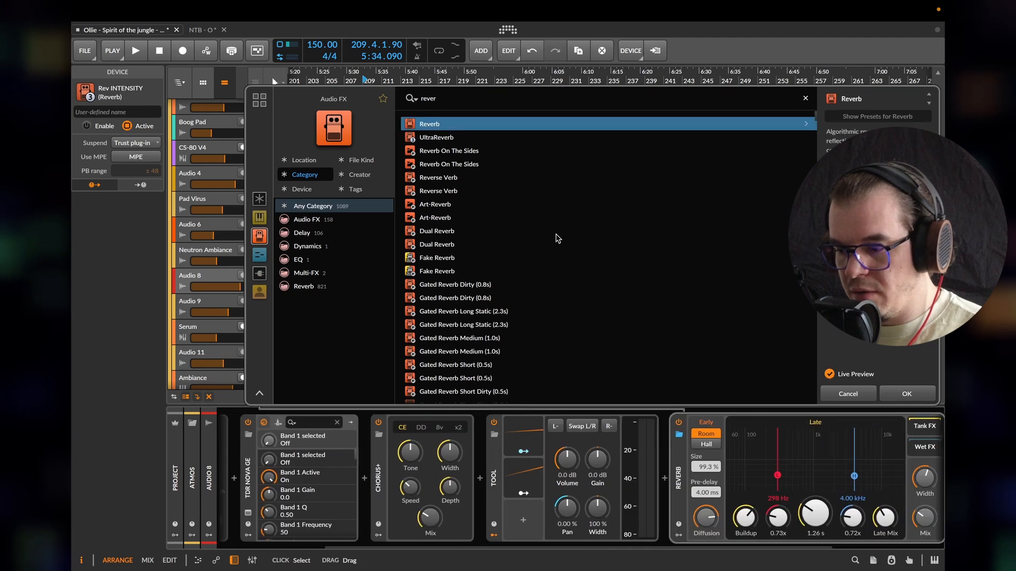
pyautogui.press('Return')
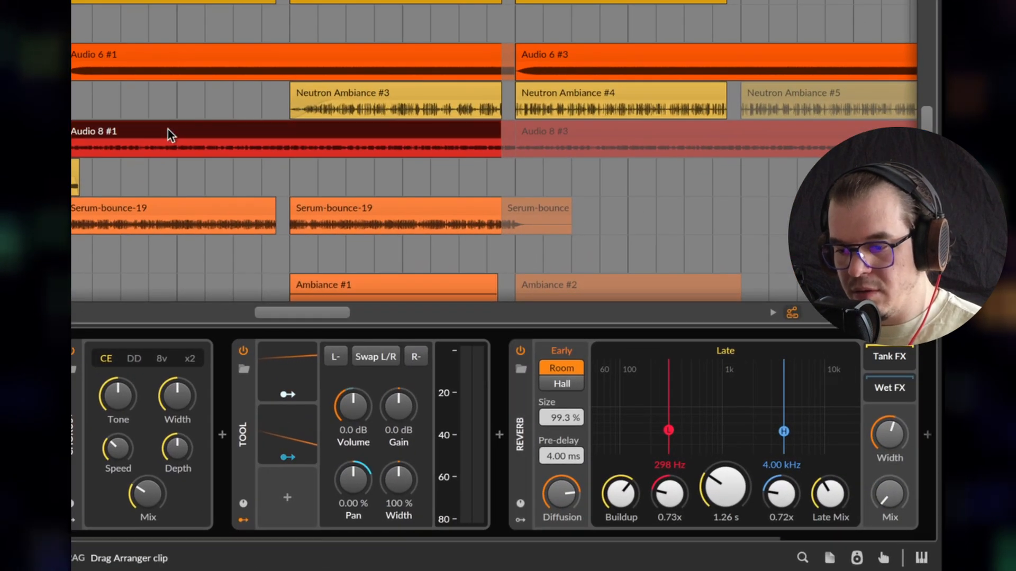
# Raise the Reverb's Mix to about 41 % while auditioning the Audio 8 clip
pyautogui.press('space')
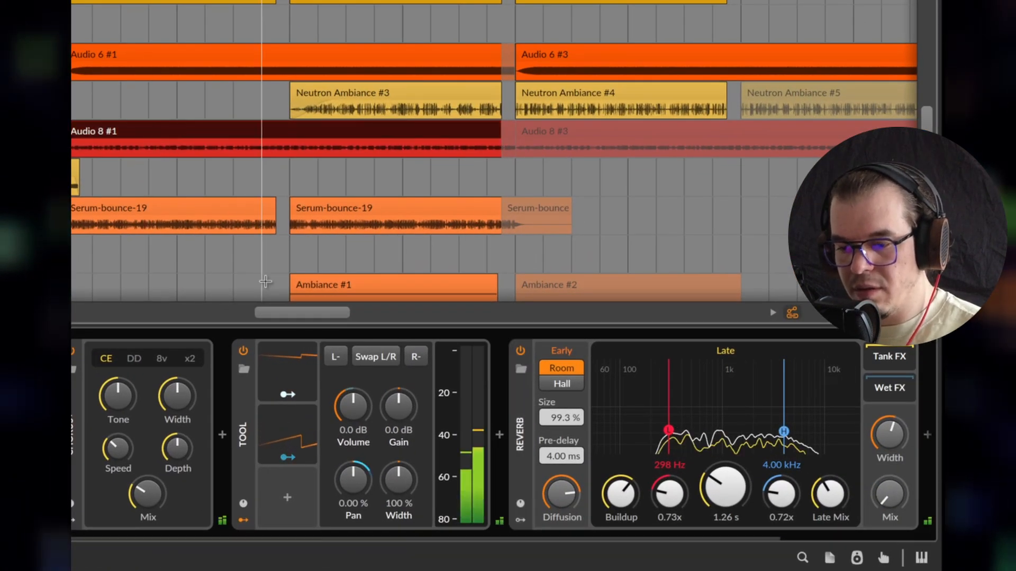
pyautogui.moveTo(383, 533); pyautogui.dragTo(462, 531)
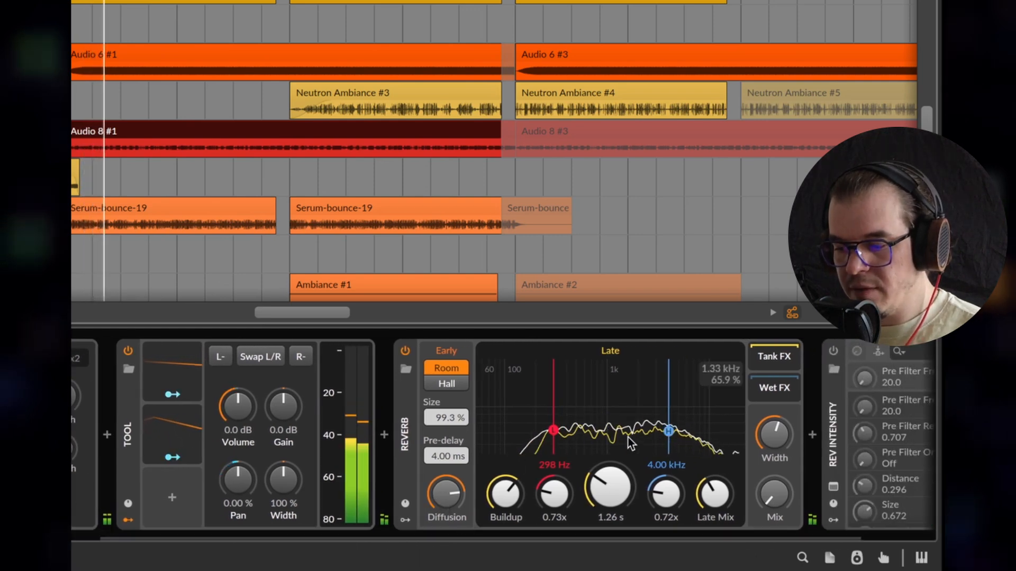
pyautogui.press('space')
pyautogui.moveTo(774, 494); pyautogui.dragTo(774, 479)
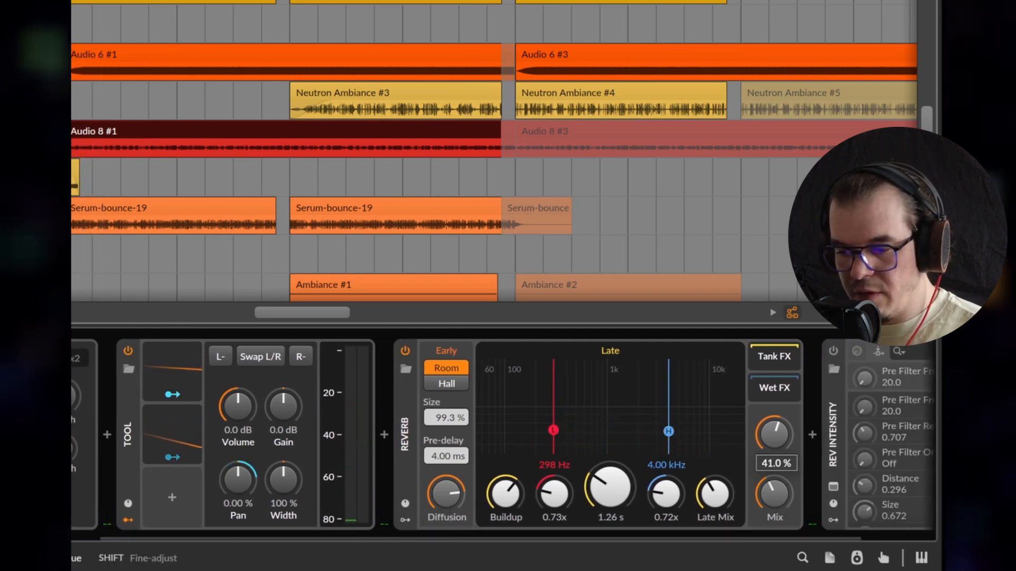
pyautogui.press('space')
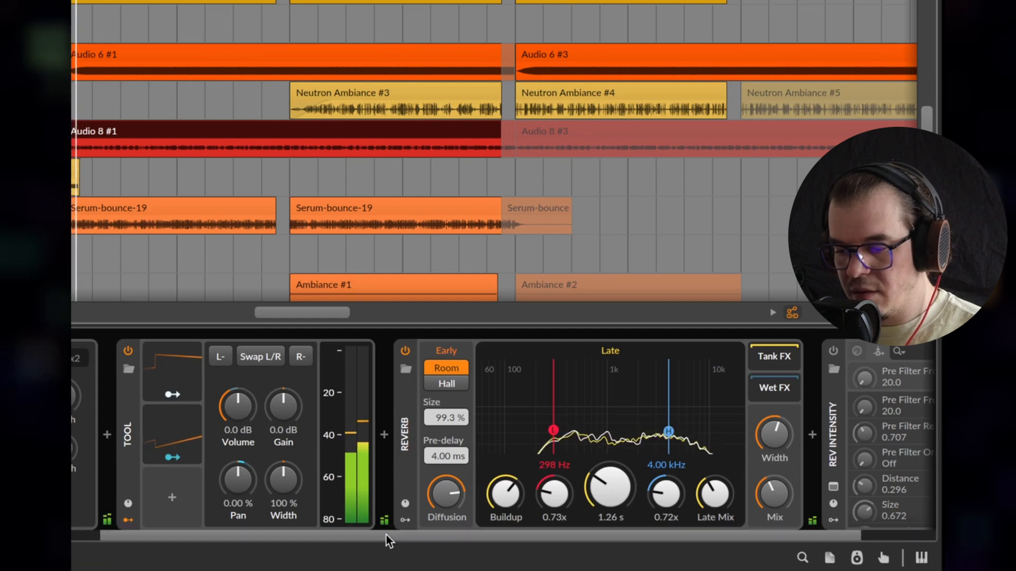
# Set the Reverb's size to 138 %, pre-delay to 0.00 ms, decay to 2.00 s, and high crossover to 4.40 kHz at 0.69x
pyautogui.moveTo(389, 540); pyautogui.dragTo(466, 540)
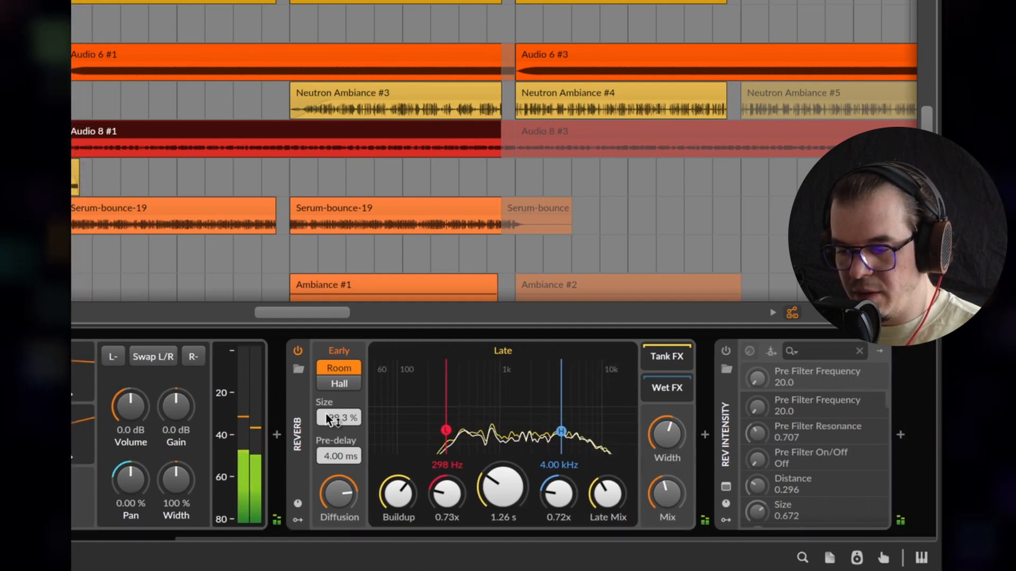
pyautogui.moveTo(329, 420)
pyautogui.mouseDown()
pyautogui.moveTo(329, 431)
pyautogui.moveTo(329, 421)
pyautogui.mouseUp()
pyautogui.moveTo(333, 459); pyautogui.dragTo(334, 475)
pyautogui.moveTo(503, 487)
pyautogui.mouseDown()
pyautogui.moveTo(503, 479)
pyautogui.moveTo(519, 483)
pyautogui.mouseUp()
pyautogui.press('space')
pyautogui.moveTo(562, 431); pyautogui.dragTo(566, 433)
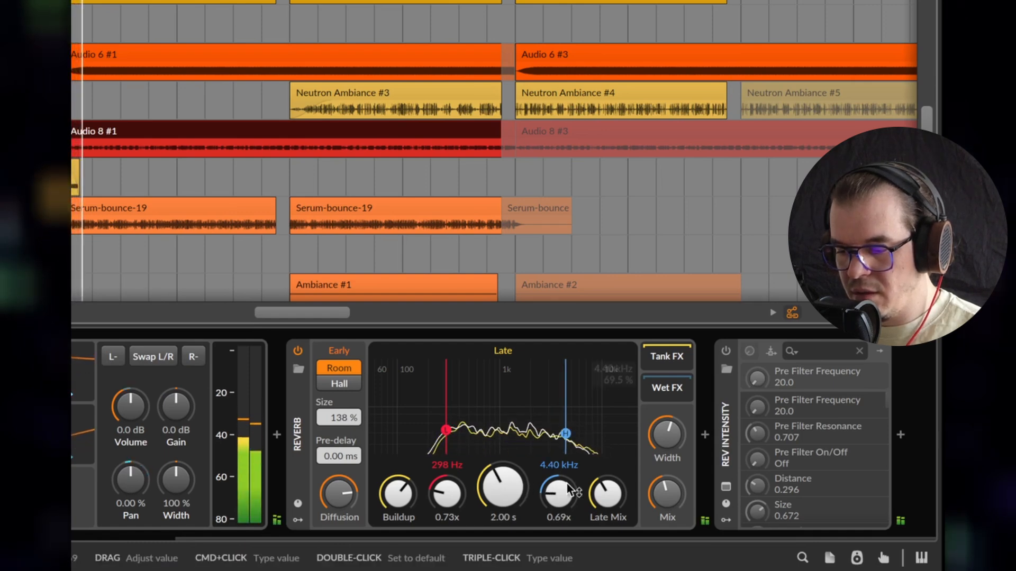
pyautogui.press('space')
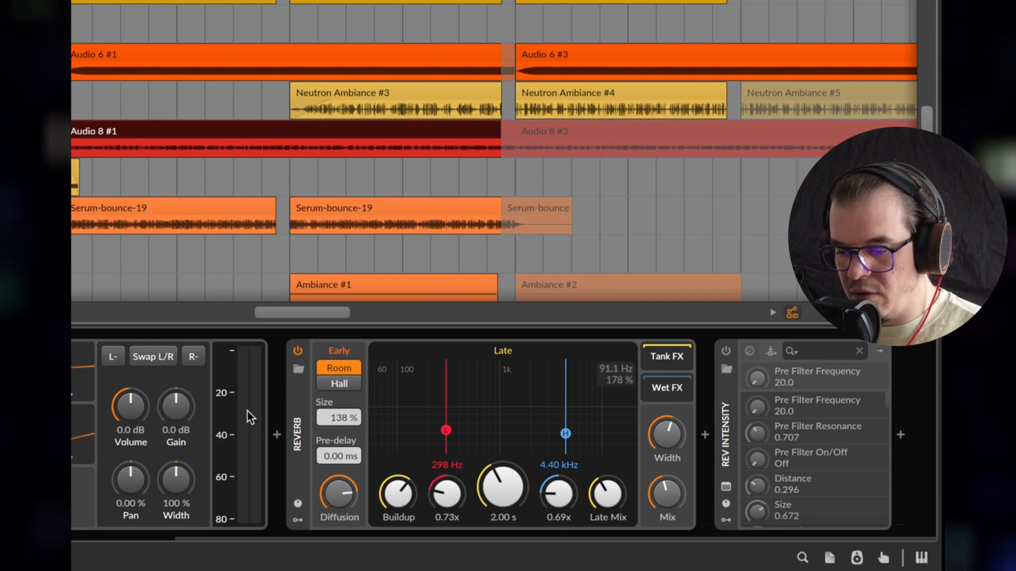
# Add a Pitch Shifter to the Reverb's Wet FX chain with 12.00 st pitch and about 42 % Mix, and lower its Grain slightly
pyautogui.click(707, 436)
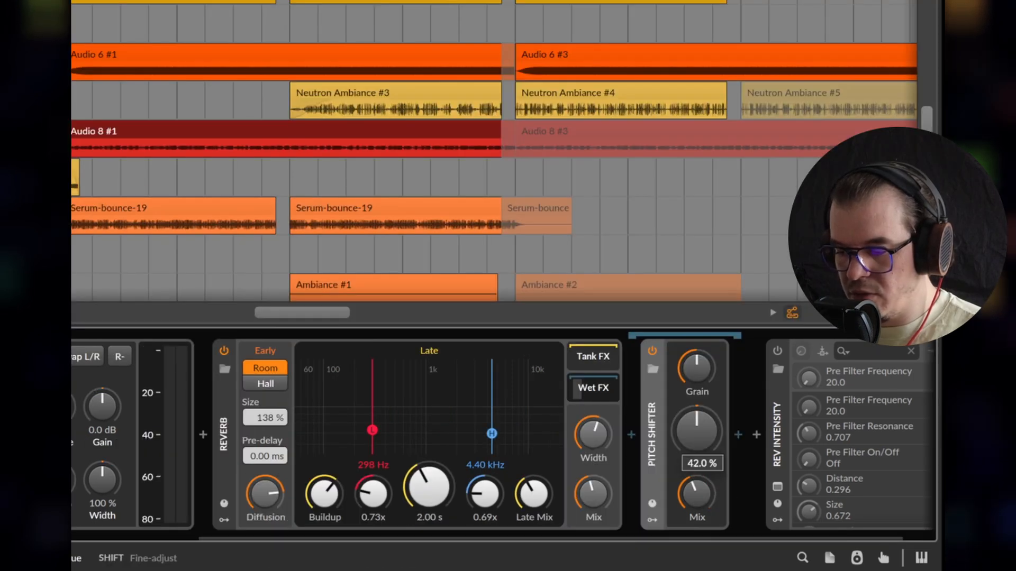
pyautogui.click(699, 439)
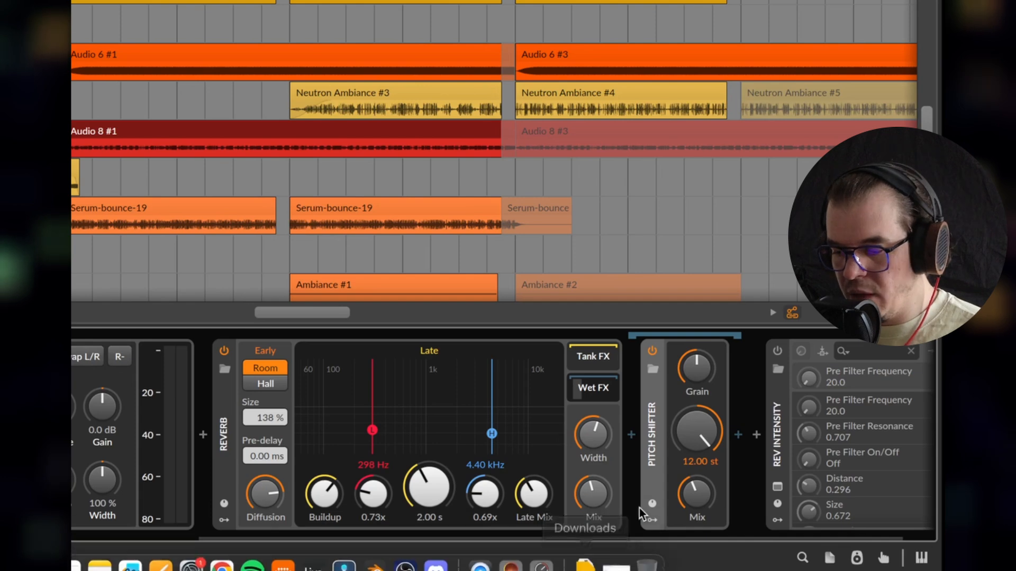
pyautogui.moveTo(695, 379); pyautogui.dragTo(694, 386)
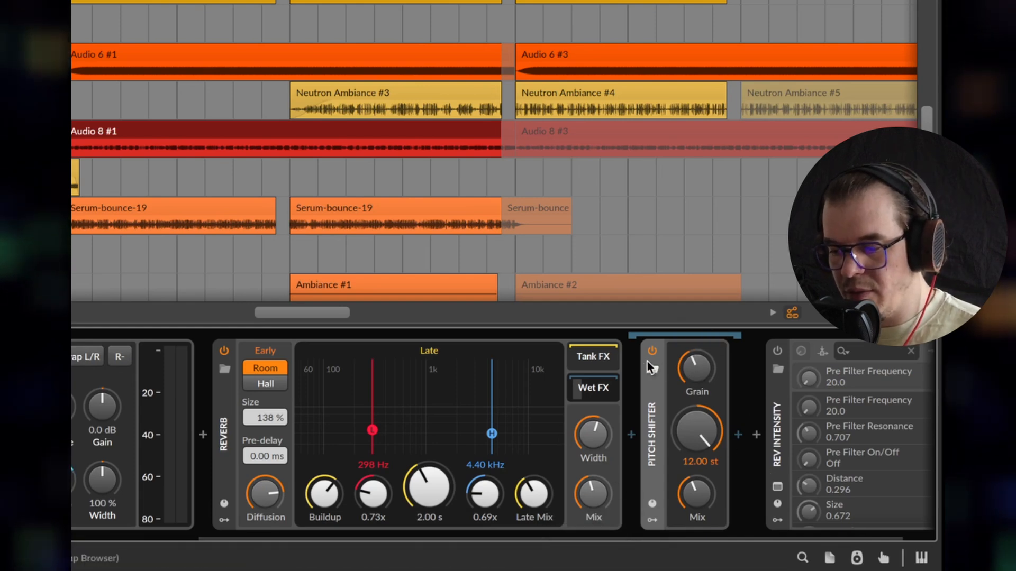
# During playback, set the Reverb's Mix to about 48 % and decay to 2.24 s, and raise the Pitch Shifter's Mix and Grain
pyautogui.press('space')
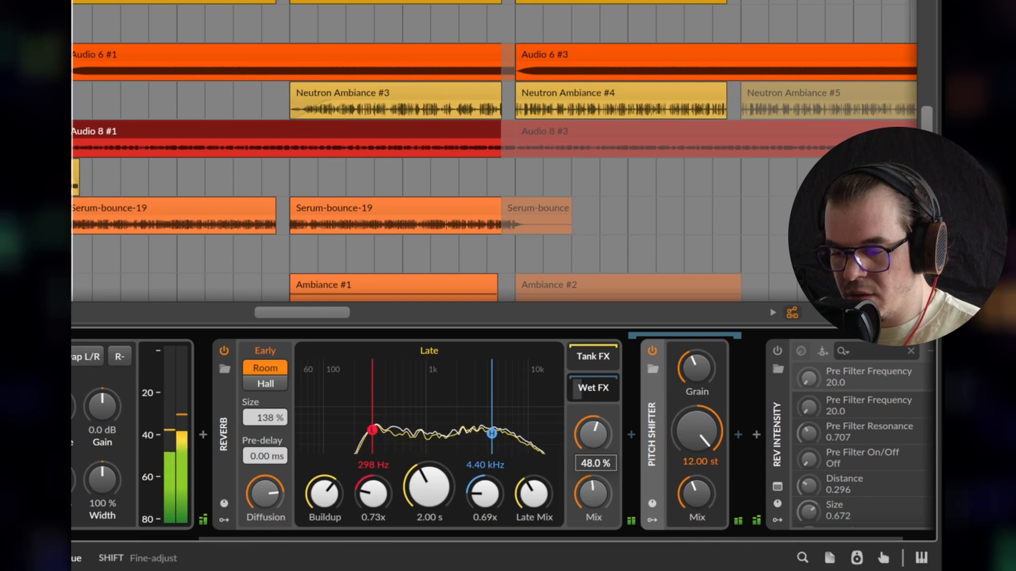
pyautogui.moveTo(429, 488); pyautogui.dragTo(429, 475)
pyautogui.moveTo(697, 495); pyautogui.dragTo(697, 482)
pyautogui.moveTo(430, 481); pyautogui.dragTo(430, 489)
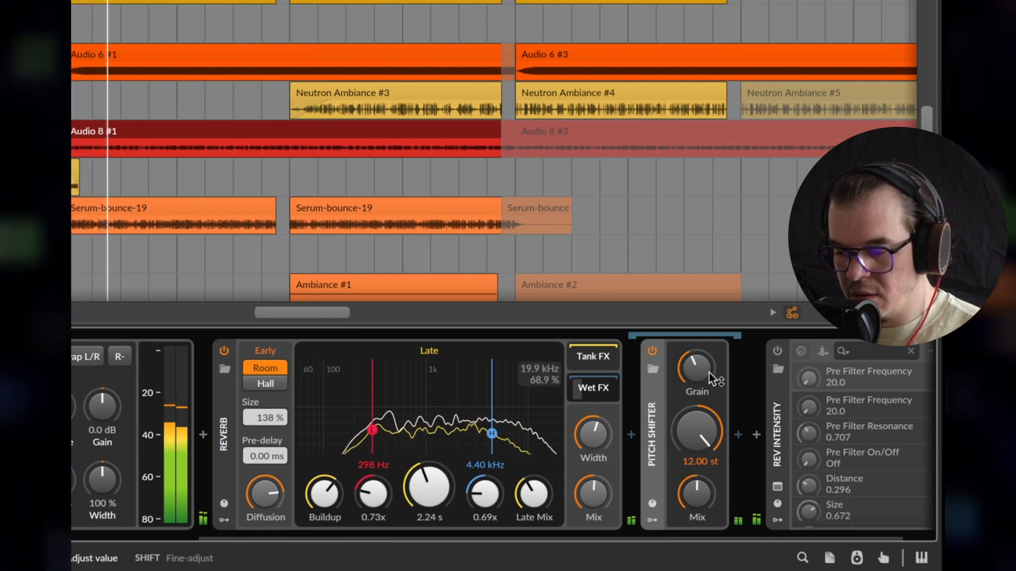
pyautogui.moveTo(702, 373); pyautogui.dragTo(702, 365)
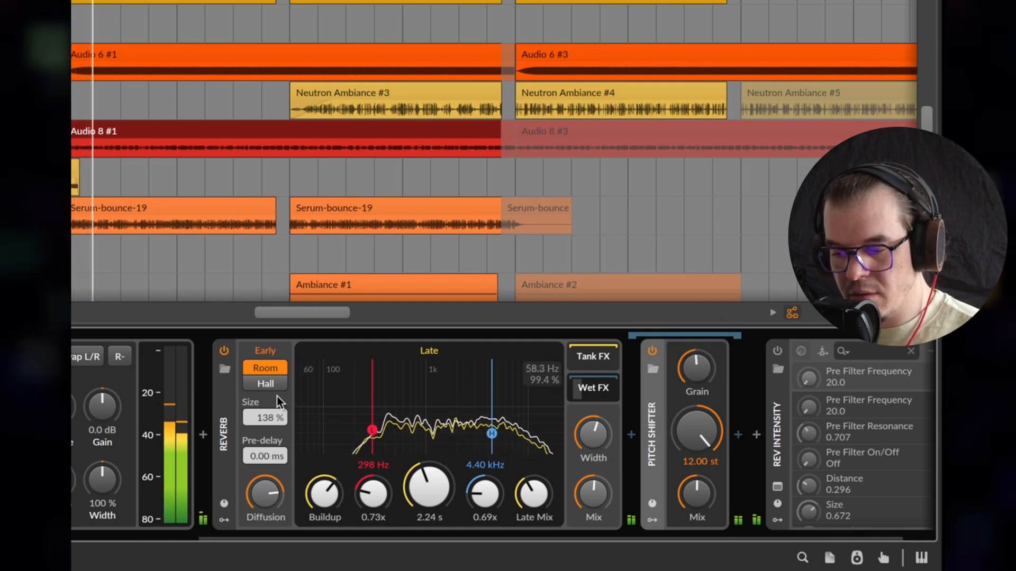
pyautogui.press('space')
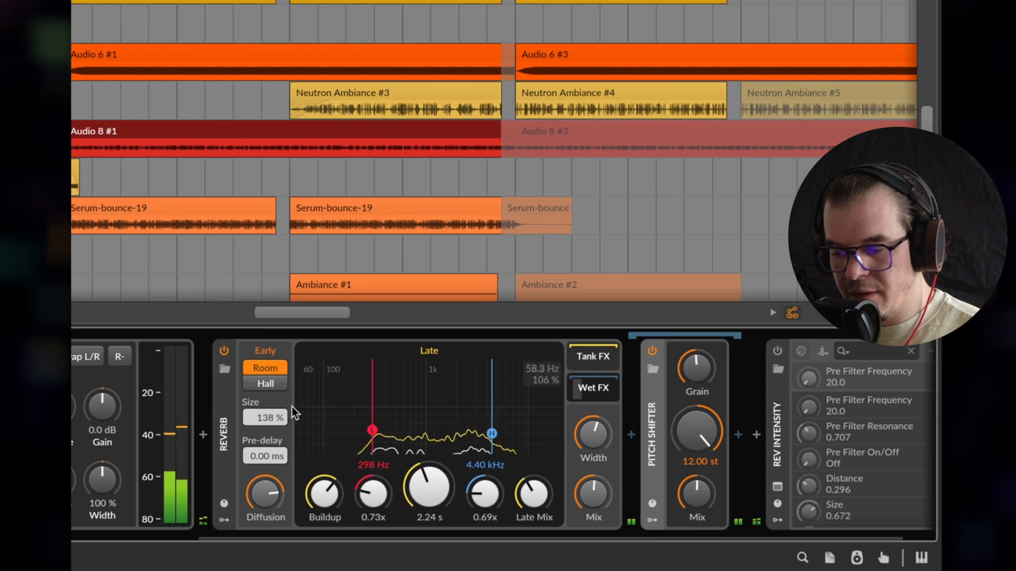
# Switch the Reverb to Hall with a 3.47 s decay, lower both devices' Mix, and set the Pitch Shifter's pitch to 11.86 st
pyautogui.click(265, 384)
pyautogui.moveTo(442, 494); pyautogui.dragTo(441, 461)
pyautogui.press('space')
pyautogui.moveTo(696, 492); pyautogui.dragTo(697, 509)
pyautogui.moveTo(590, 481); pyautogui.dragTo(590, 485)
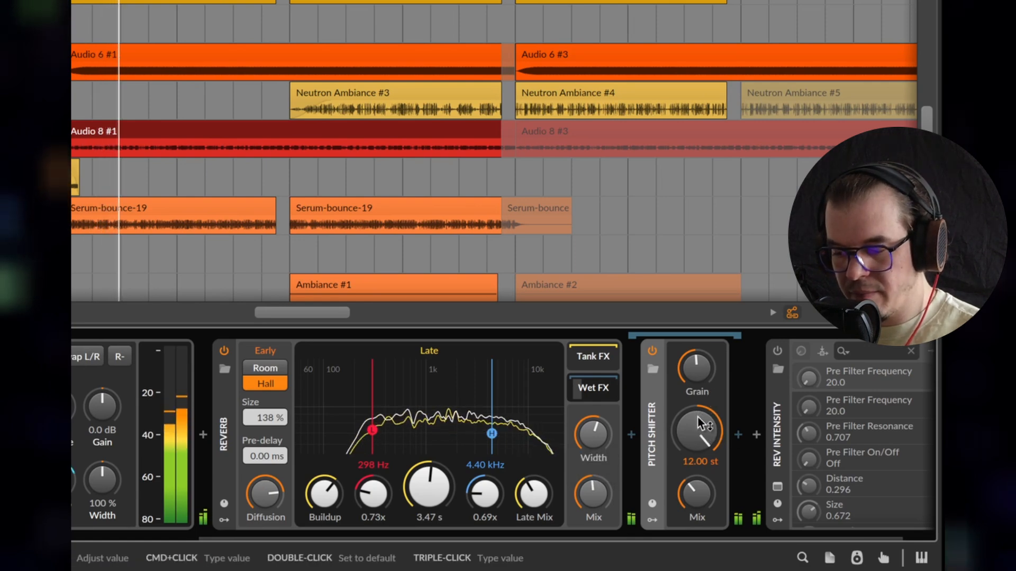
pyautogui.moveTo(700, 430); pyautogui.dragTo(699, 422)
pyautogui.press('space')
# Add a Classic LFO modulator to the Pitch Shifter
pyautogui.click(655, 521)
pyautogui.click(673, 375)
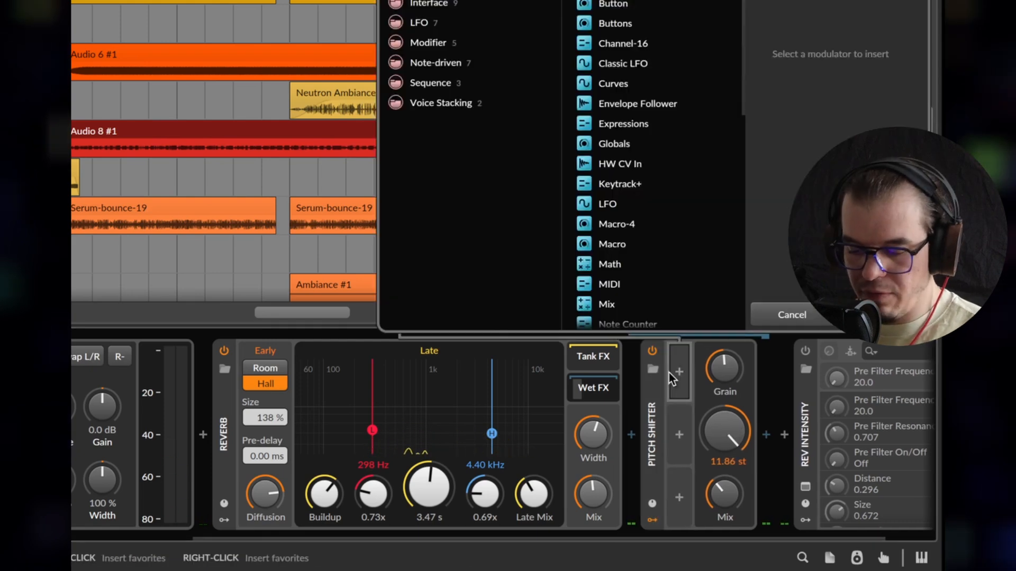
pyautogui.write('ran')
pyautogui.click(622, 1)
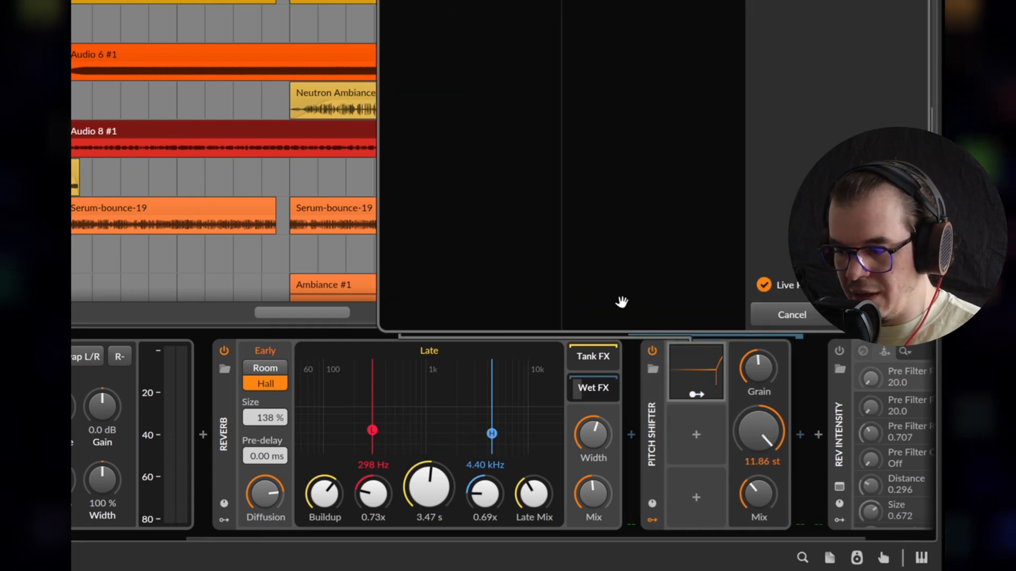
pyautogui.press('Return')
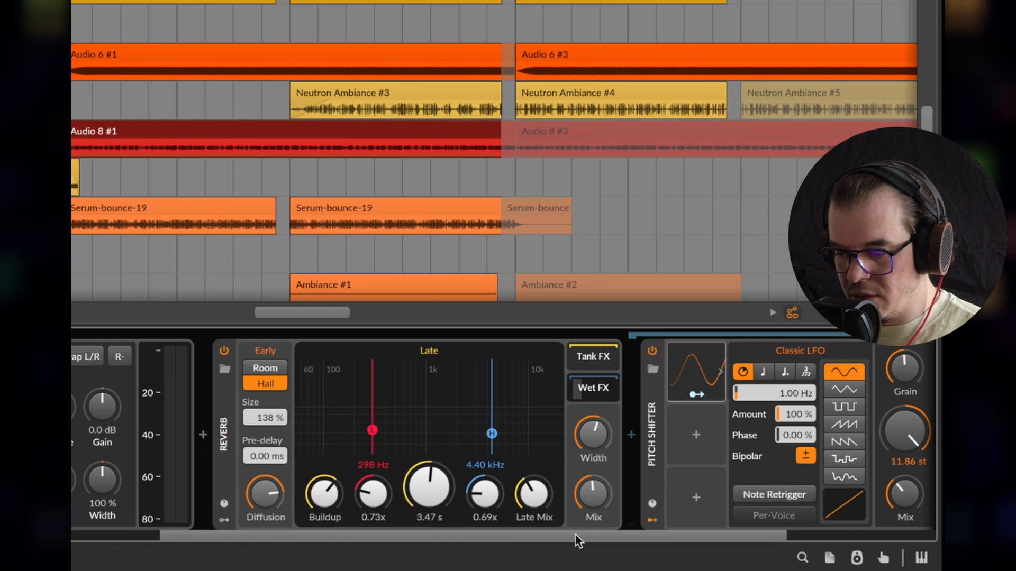
# Make the Classic LFO unipolar, with a 0.14 Hz rate and a triangle waveform
pyautogui.moveTo(576, 536); pyautogui.dragTo(758, 540)
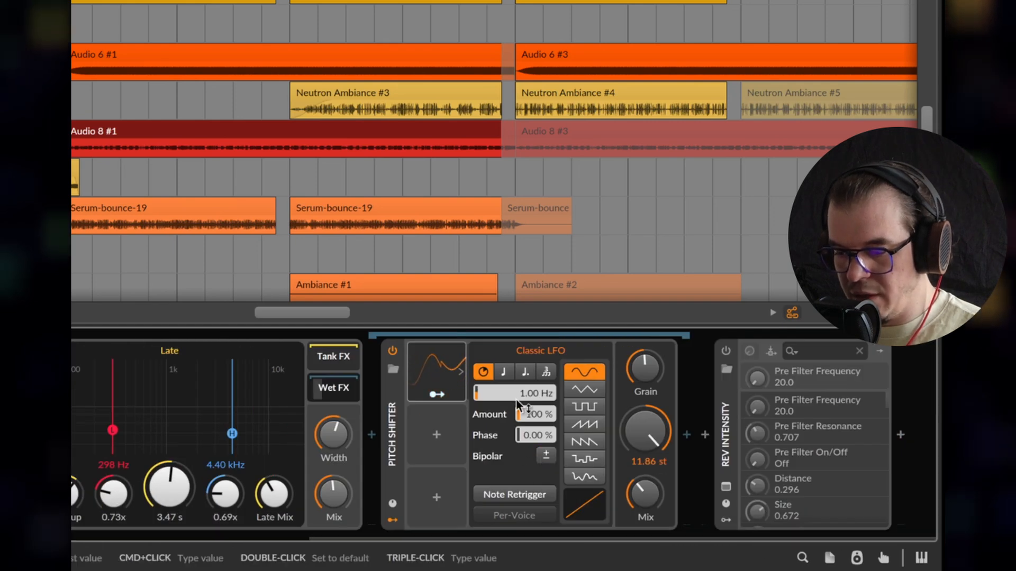
pyautogui.moveTo(516, 399); pyautogui.dragTo(516, 423)
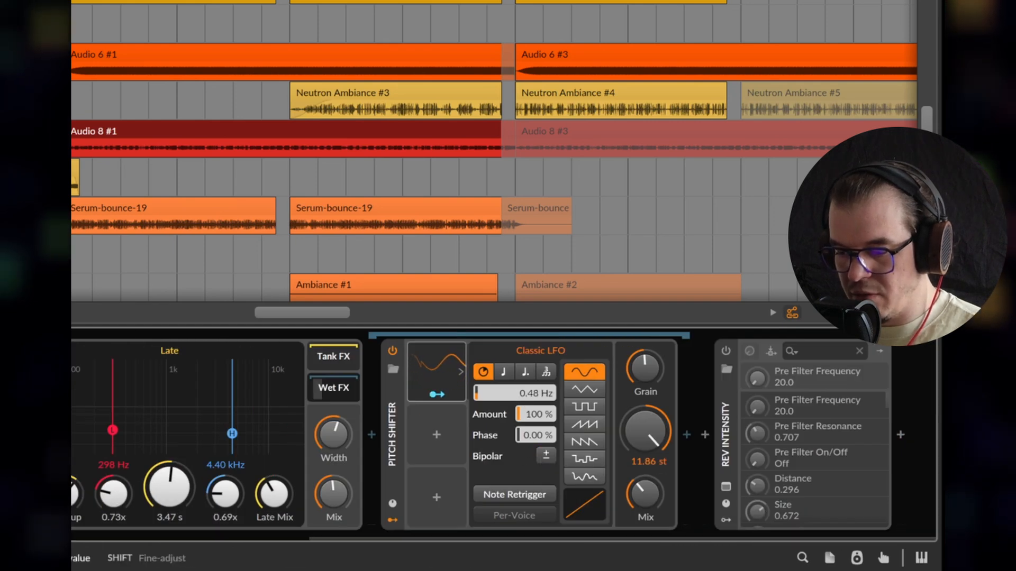
pyautogui.click(590, 392)
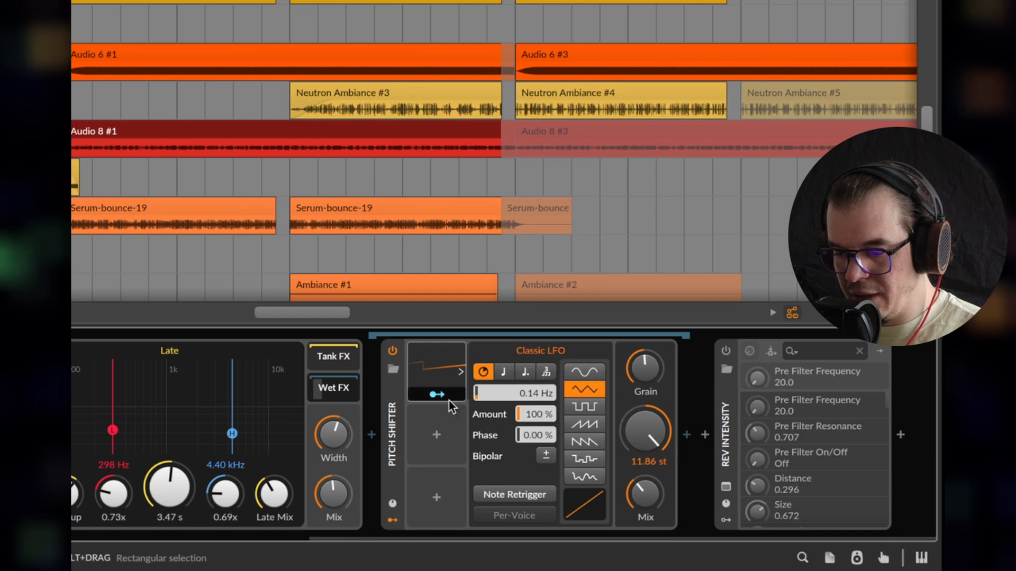
# Map the Classic LFO to the Pitch Shifter's pitch with a slight negative depth of about -0.09 st, and set the pitch to 12.00 st
pyautogui.click(437, 394)
pyautogui.moveTo(656, 447); pyautogui.dragTo(656, 449)
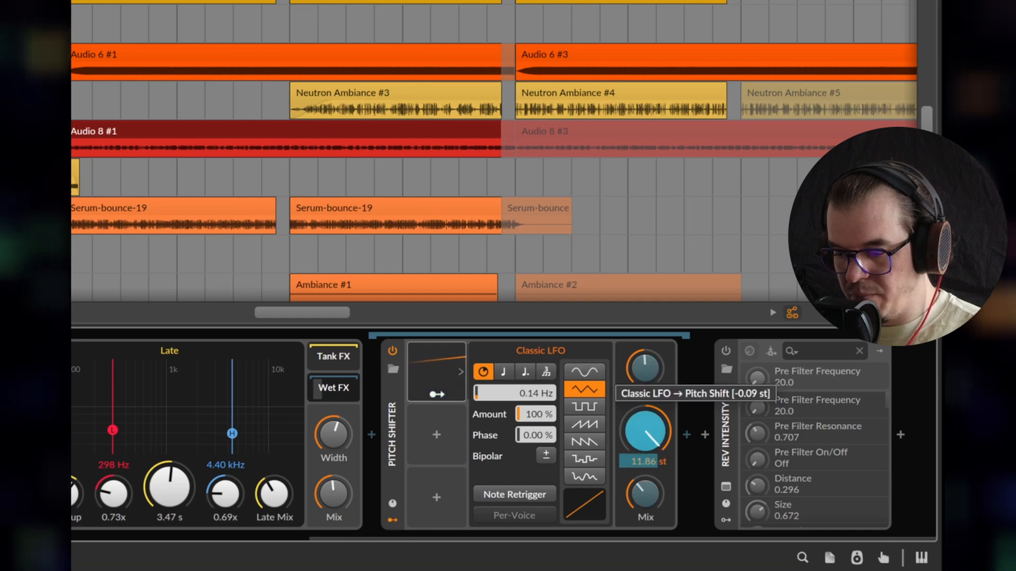
pyautogui.click(453, 396)
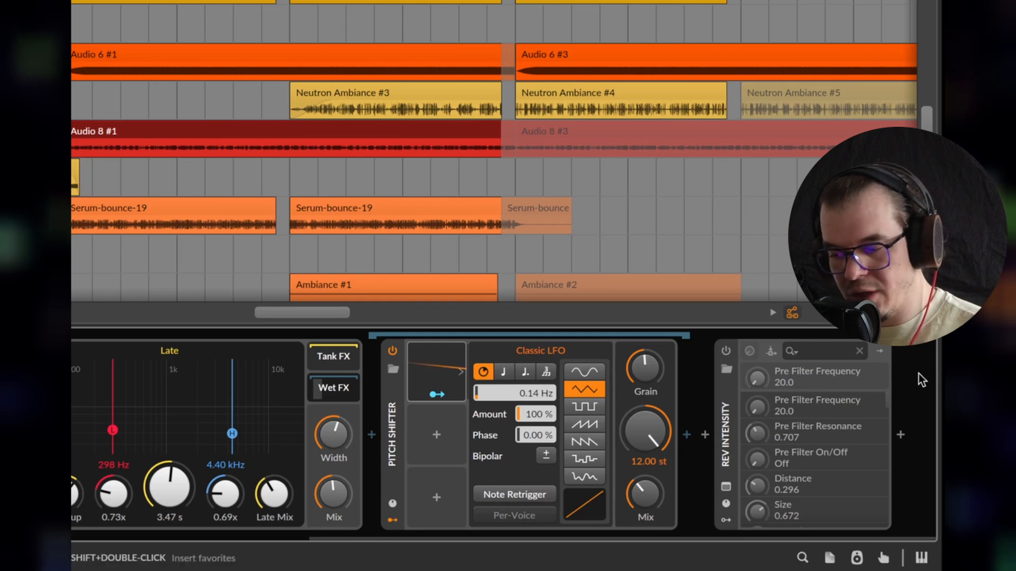
# During playback, fine-tune the LFO's modulation depth on the pitch and raise the Pitch Shifter's Mix
pyautogui.click(437, 394)
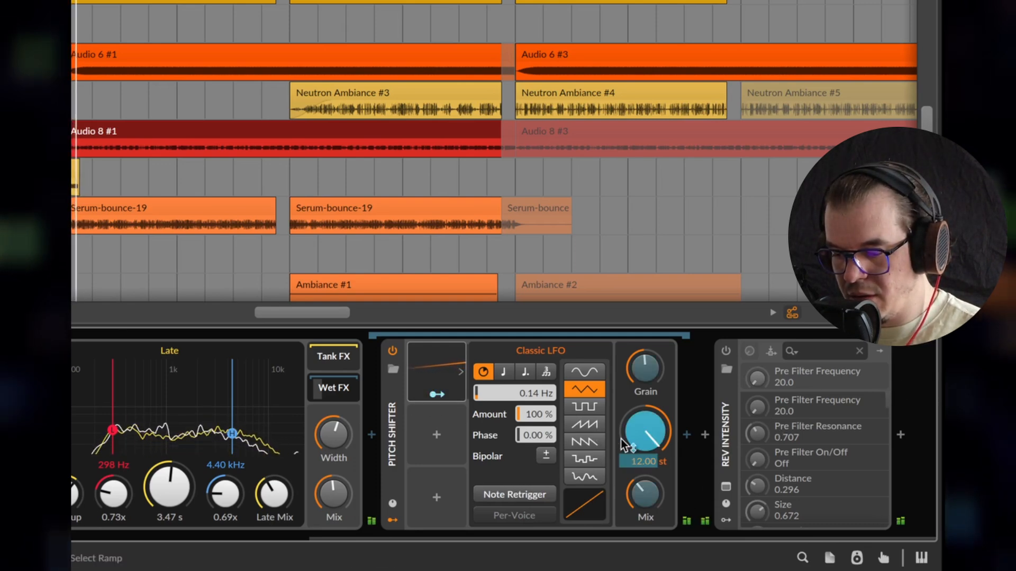
pyautogui.moveTo(643, 436); pyautogui.dragTo(643, 443)
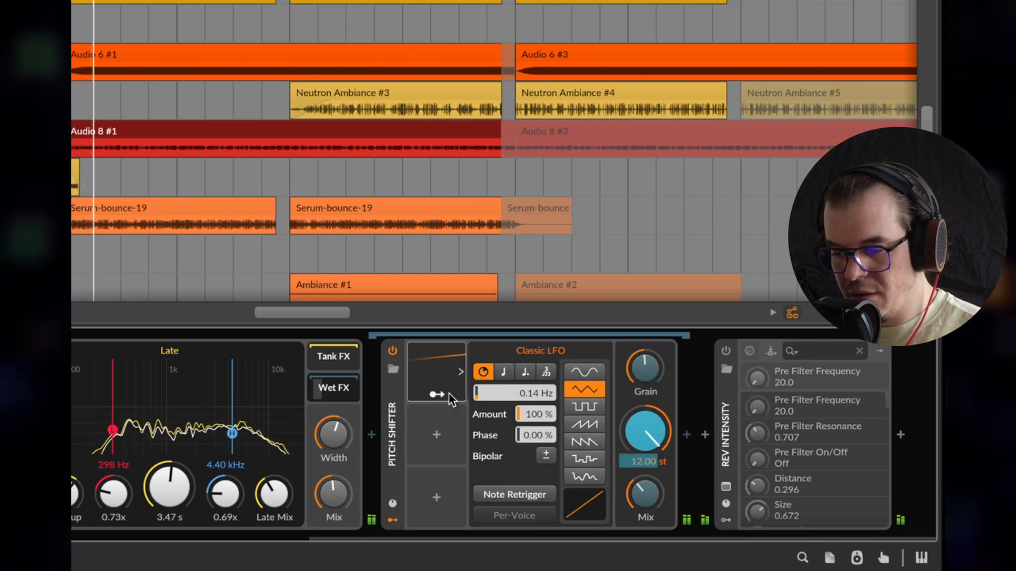
pyautogui.click(448, 394)
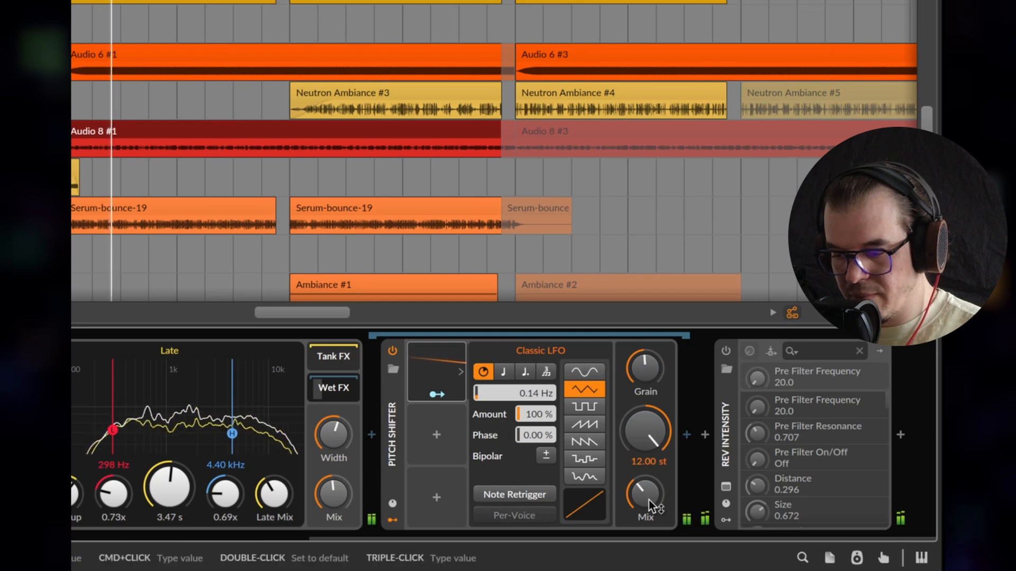
pyautogui.moveTo(650, 498); pyautogui.dragTo(649, 485)
pyautogui.click(445, 397)
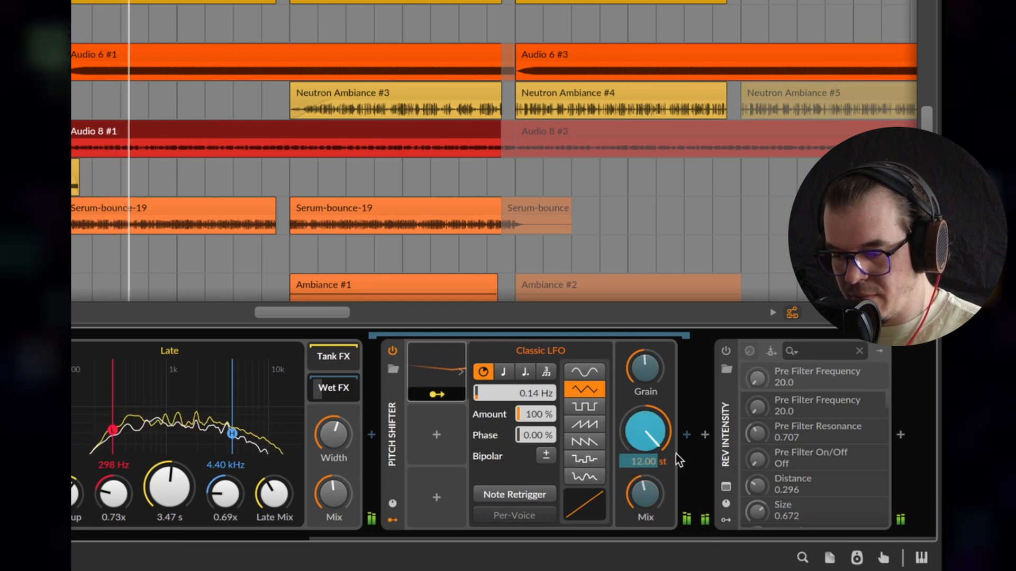
pyautogui.moveTo(647, 436); pyautogui.dragTo(647, 438)
pyautogui.click(445, 395)
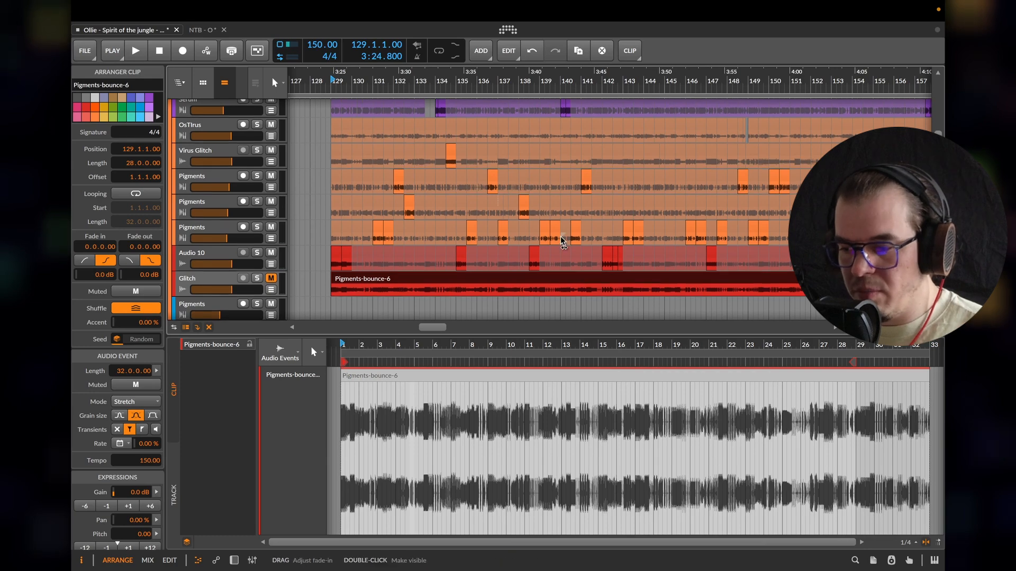
# Solo the Glitch track, play its Pigments-bounce-6 clip from bar 129, and zoom the clip editor in around bar 5
pyautogui.scroll(-3, 566, 233)
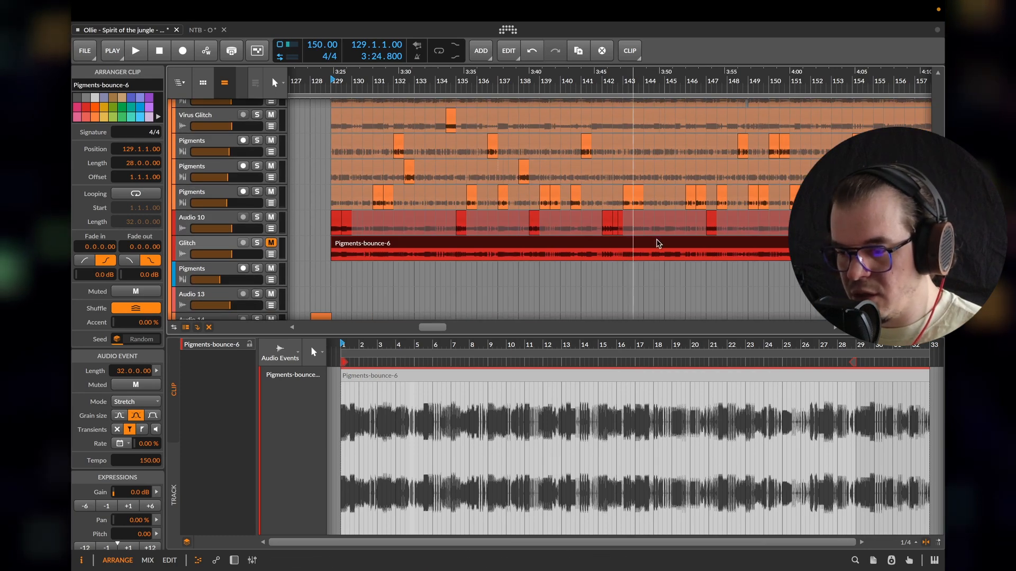
pyautogui.scroll(5, 658, 243)
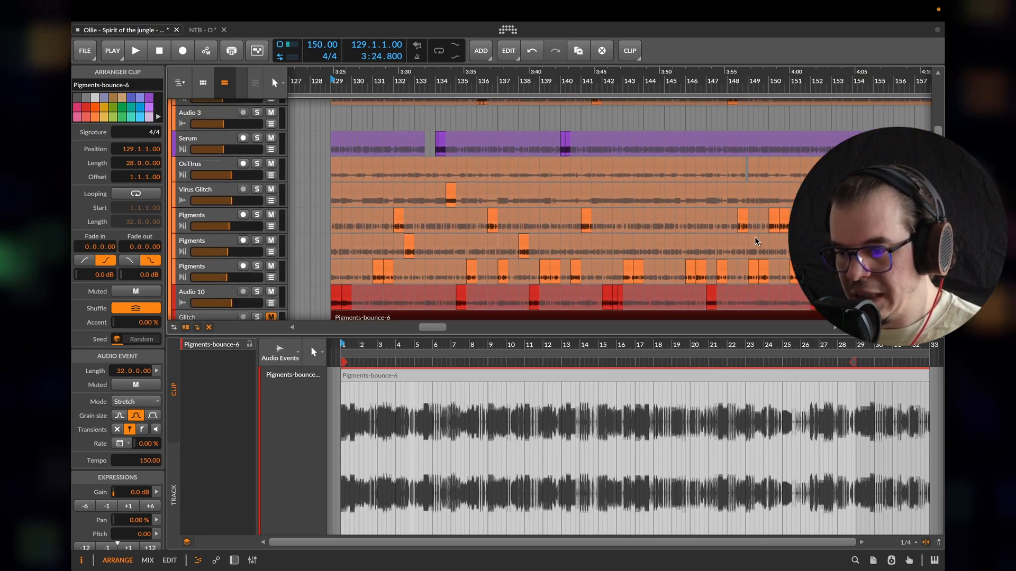
pyautogui.scroll(7, 755, 242)
pyautogui.scroll(-8, 689, 241)
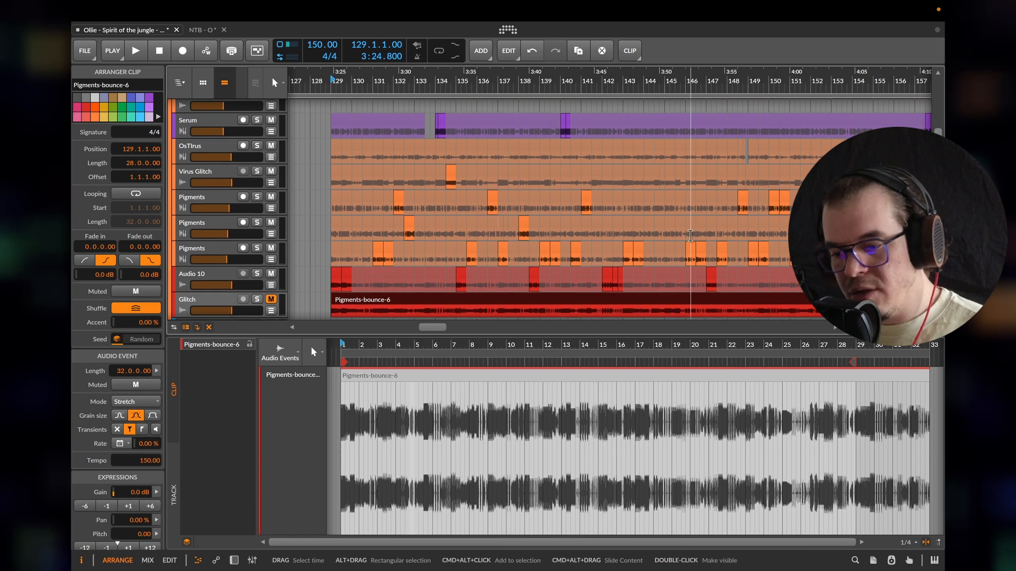
pyautogui.scroll(-2, 691, 238)
pyautogui.scroll(1, 691, 242)
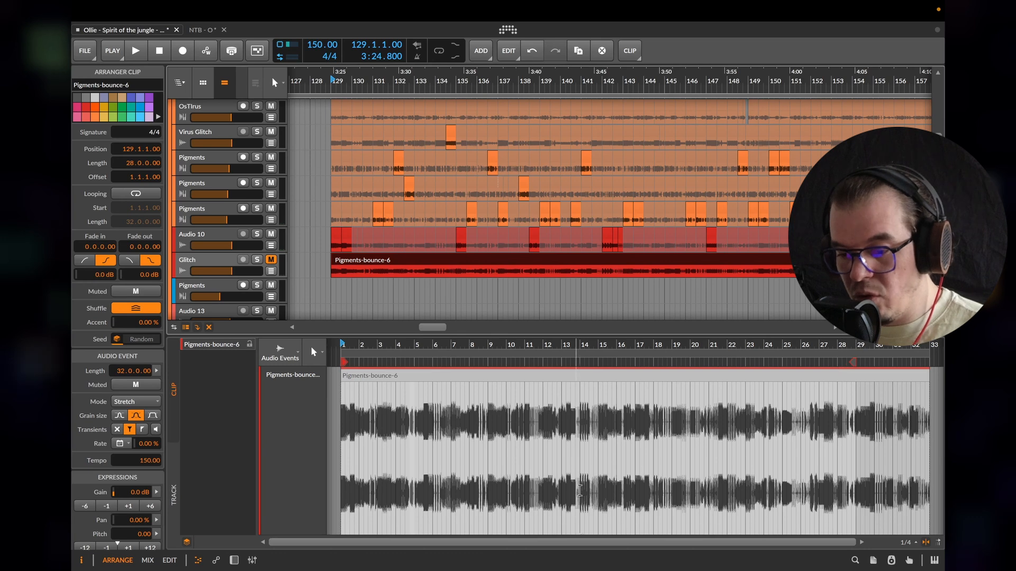
pyautogui.scroll(-1, 531, 264)
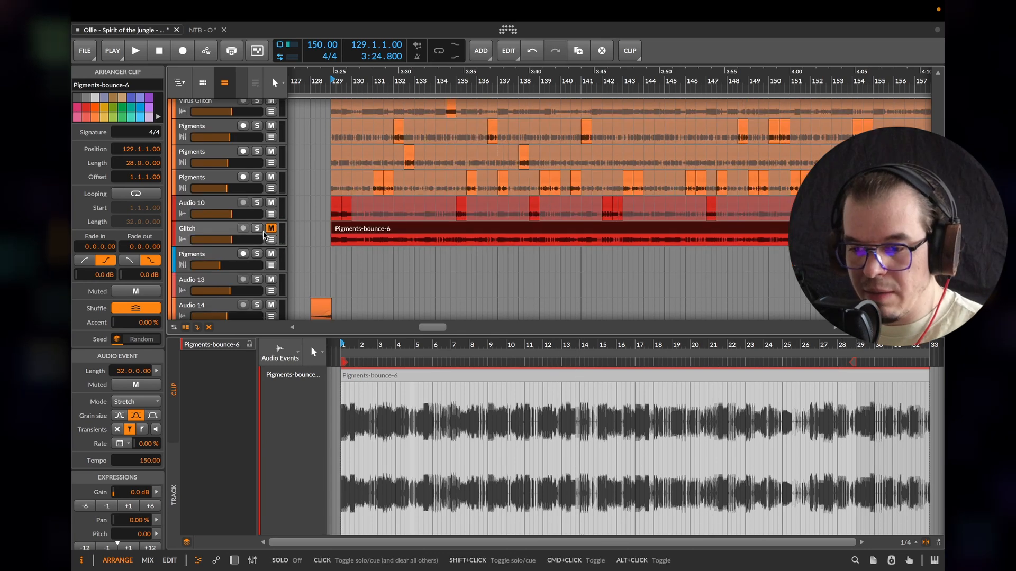
pyautogui.click(257, 229)
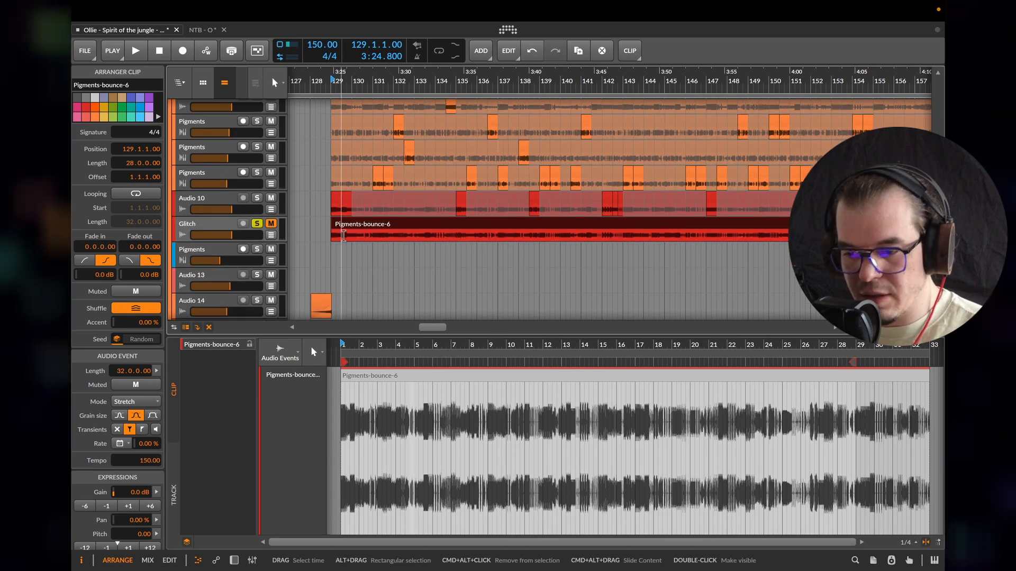
pyautogui.press('space')
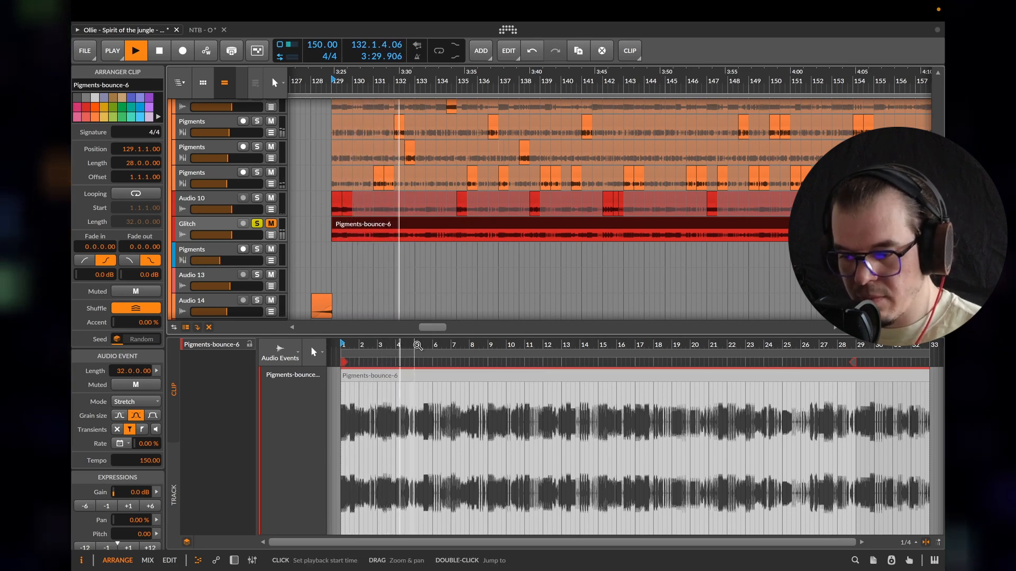
pyautogui.moveTo(417, 345); pyautogui.dragTo(491, 450)
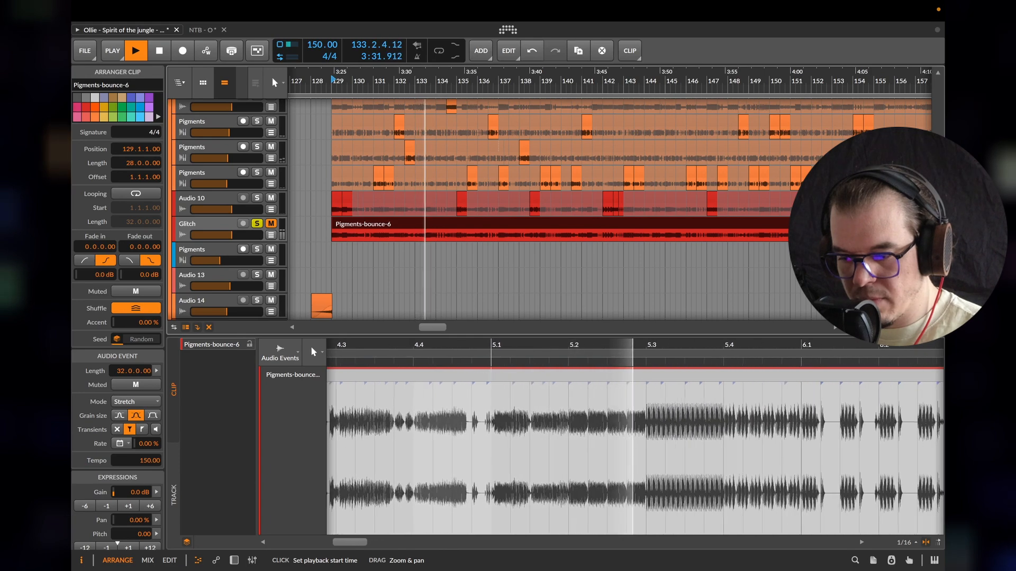
pyautogui.press('space')
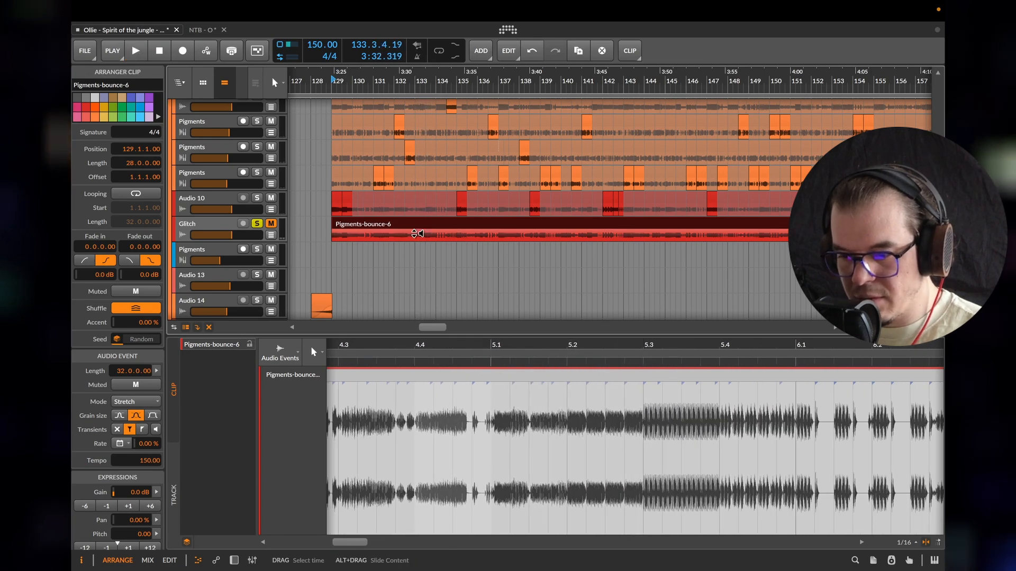
# Audition the Glitch clip briefly from bar 133
pyautogui.click(416, 236)
pyautogui.press('space')
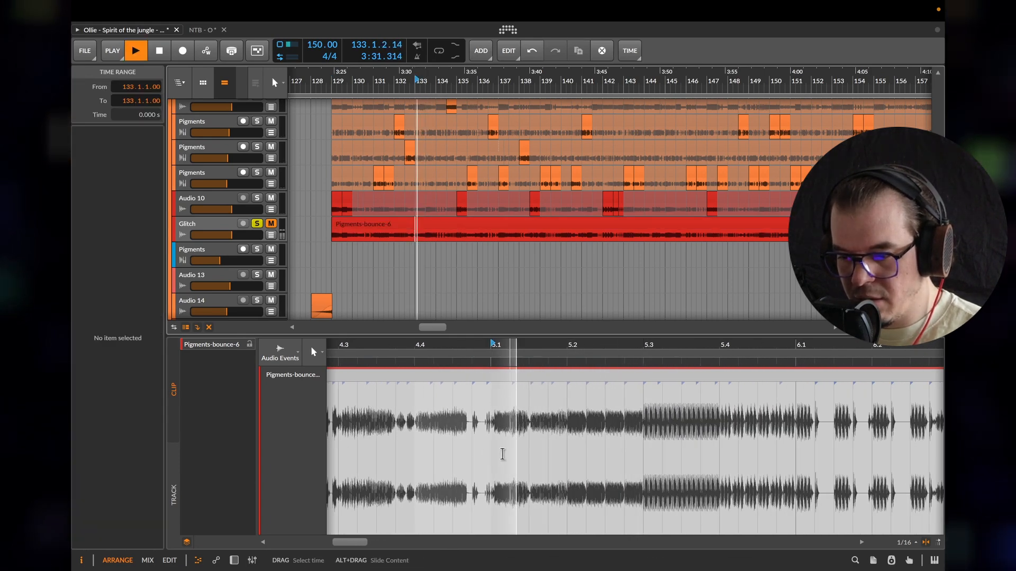
pyautogui.press('space')
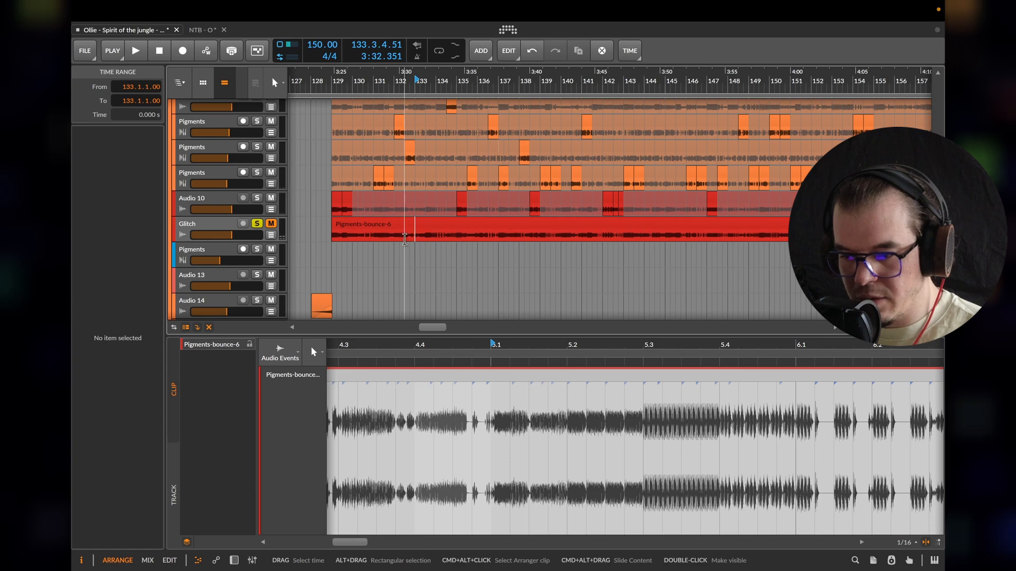
# Delete the audio between 4.4.4.00 and 5.1.3.07 in the Pigments-bounce-6 clip, auditioning it from bar 132.3 first
pyautogui.click(405, 236)
pyautogui.click(516, 447)
pyautogui.moveTo(516, 447); pyautogui.dragTo(575, 444)
pyautogui.press('space')
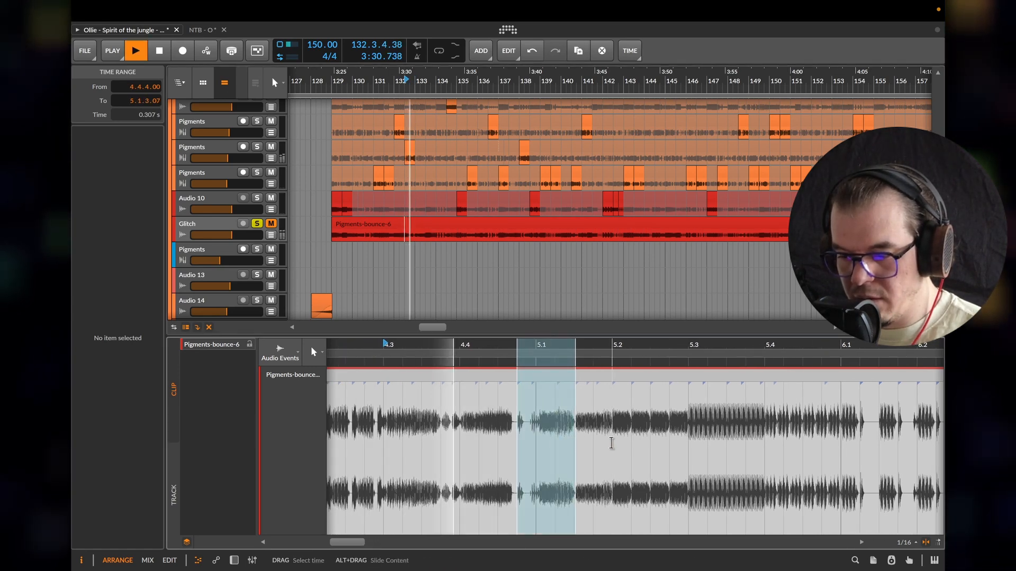
pyautogui.press('space')
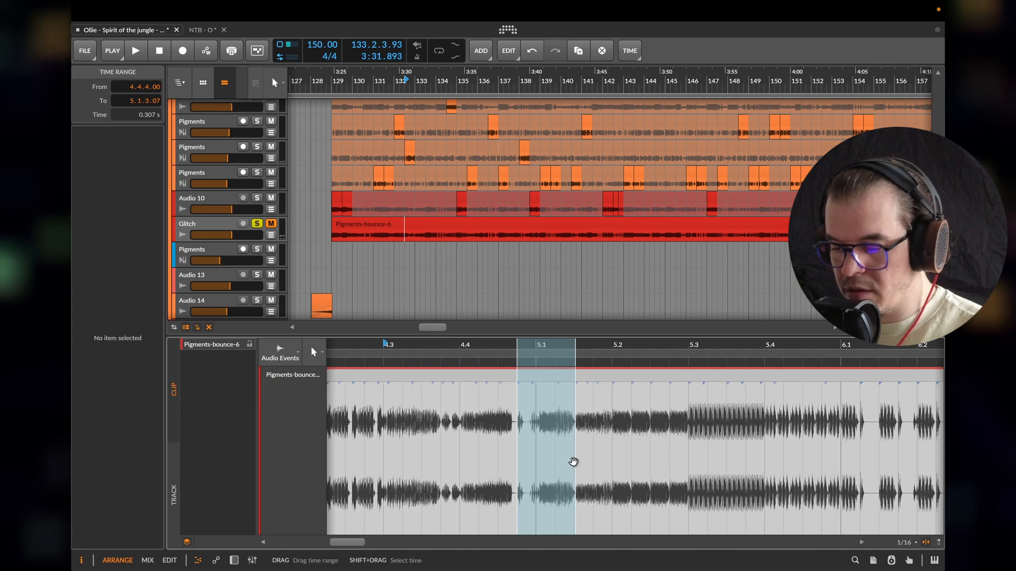
pyautogui.press('Delete')
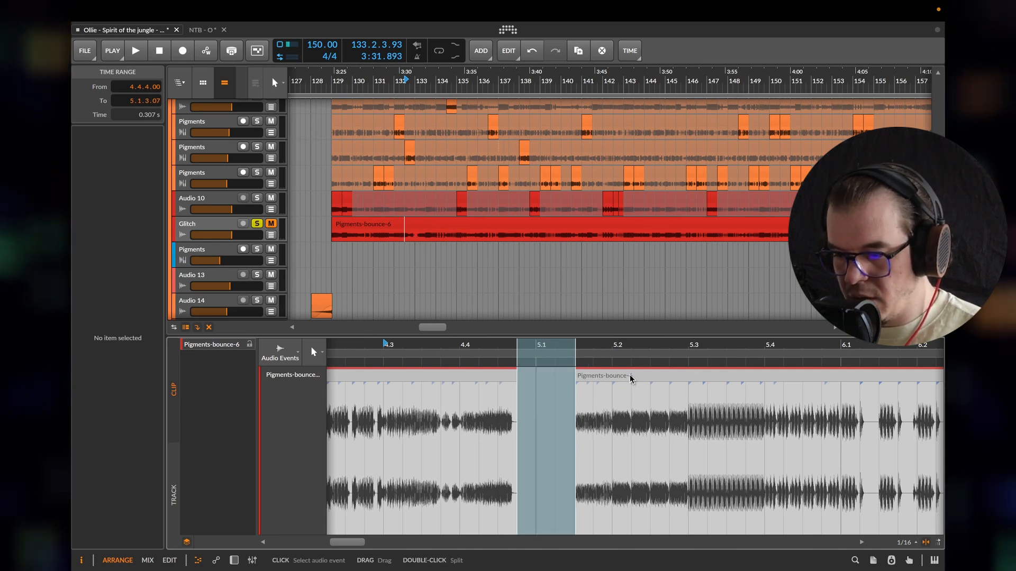
# Move the audio event after the gap to start at 4.4.4.00 and audition the joined edit
pyautogui.click(598, 378)
pyautogui.moveTo(579, 376); pyautogui.dragTo(521, 389)
pyautogui.press('space')
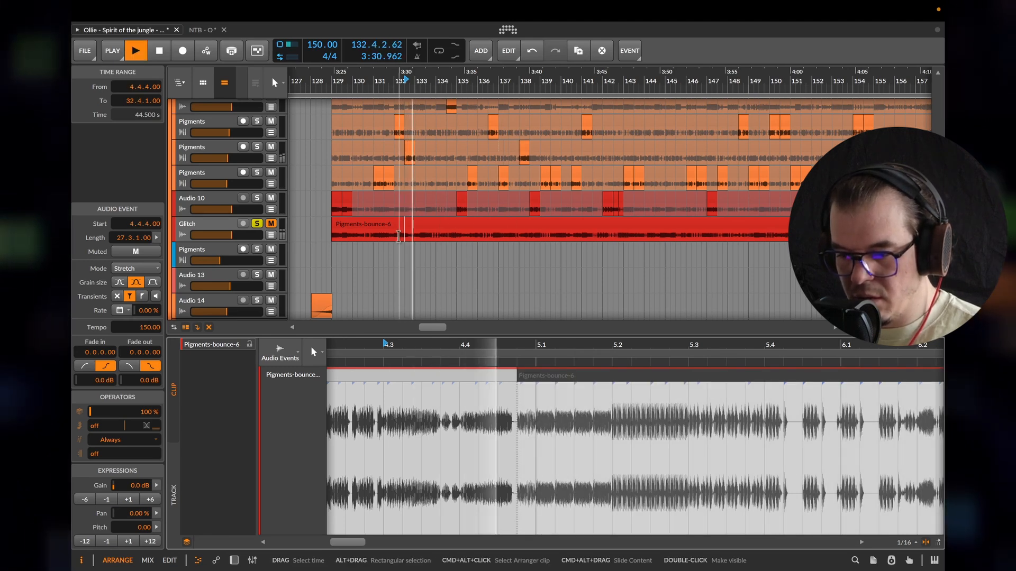
pyautogui.press('space')
# Split the audio at 4.4.1.00, delete the short piece before the next event, close the gap, and audition from bar 132
pyautogui.click(466, 427)
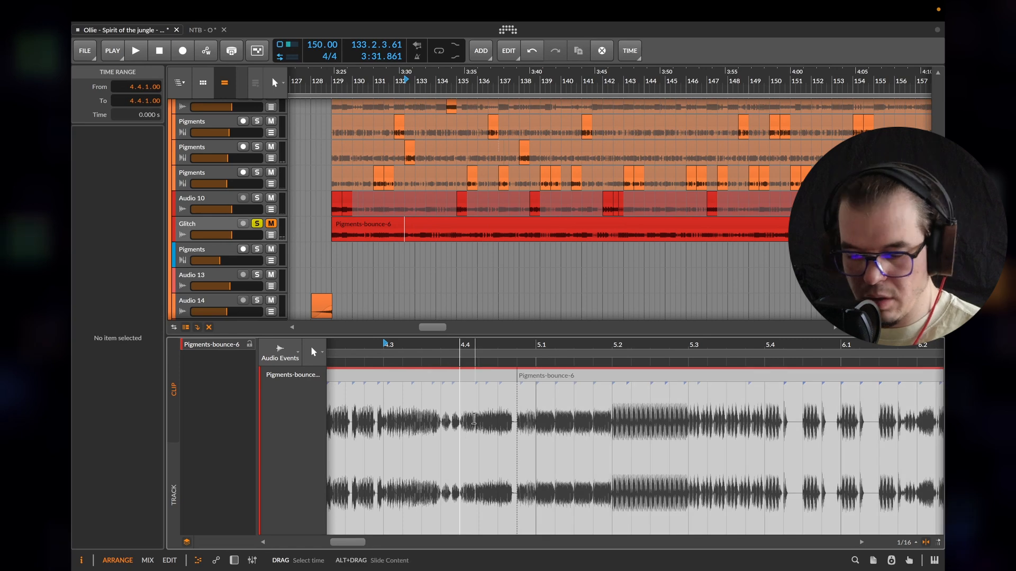
pyautogui.press('super+e')
pyautogui.click(487, 377)
pyautogui.press('Delete')
pyautogui.moveTo(551, 377); pyautogui.dragTo(493, 378)
pyautogui.click(396, 234)
pyautogui.press('space')
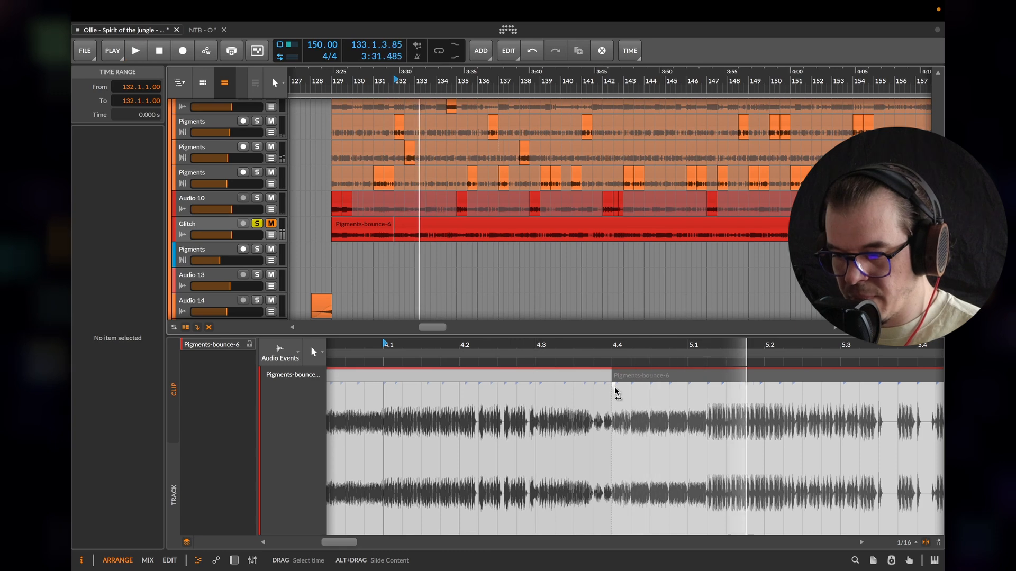
pyautogui.press('space')
# Shift the second audio event to start at 4.3.4.06 and audition the timing
pyautogui.click(629, 378)
pyautogui.moveTo(629, 377); pyautogui.dragTo(618, 377)
pyautogui.press('space')
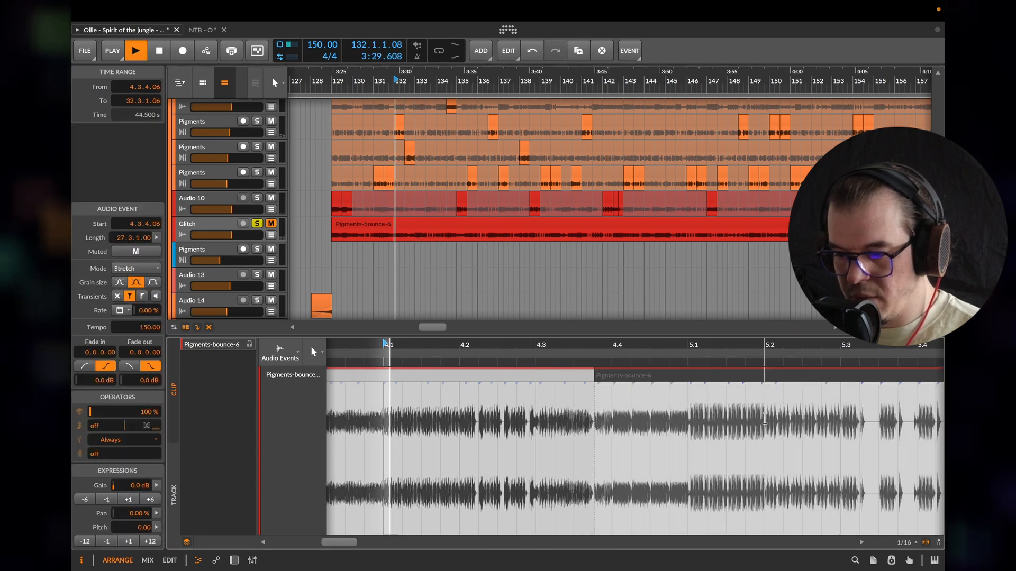
pyautogui.press('space')
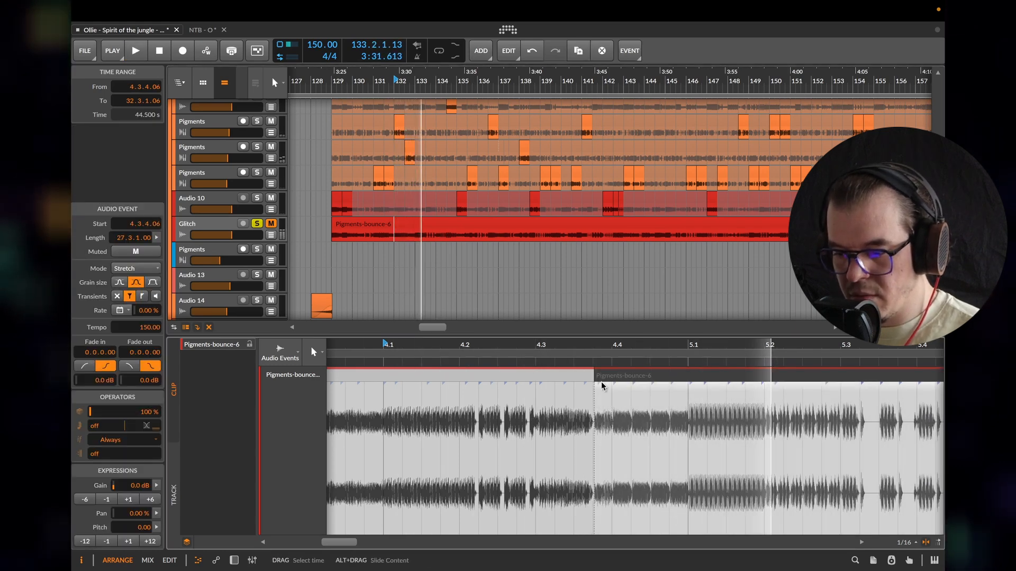
# Extend the first audio event to end at 4.4.1.00 over the second event, and audition the transition
pyautogui.moveTo(596, 376); pyautogui.dragTo(612, 376)
pyautogui.press('space')
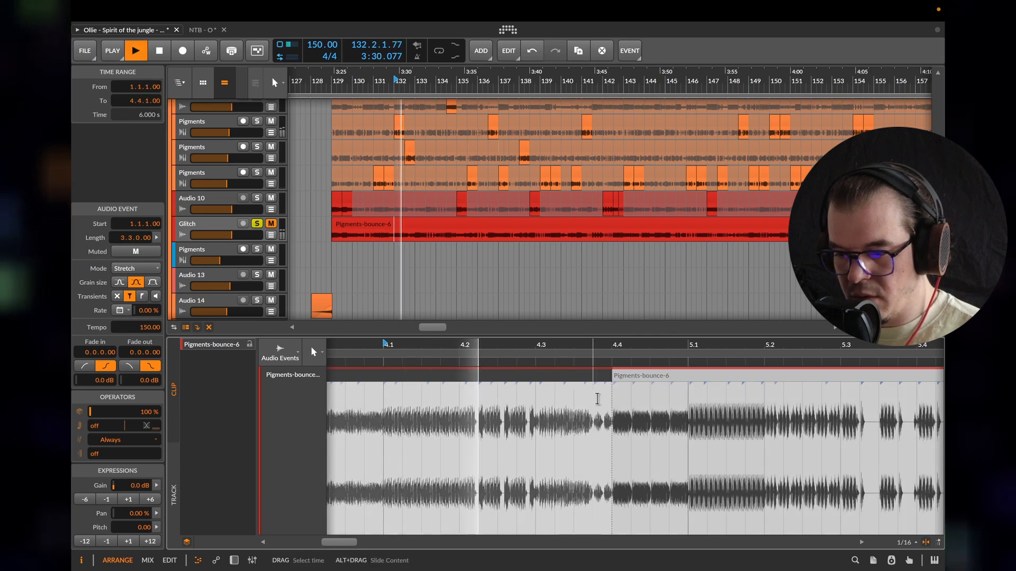
pyautogui.press('space')
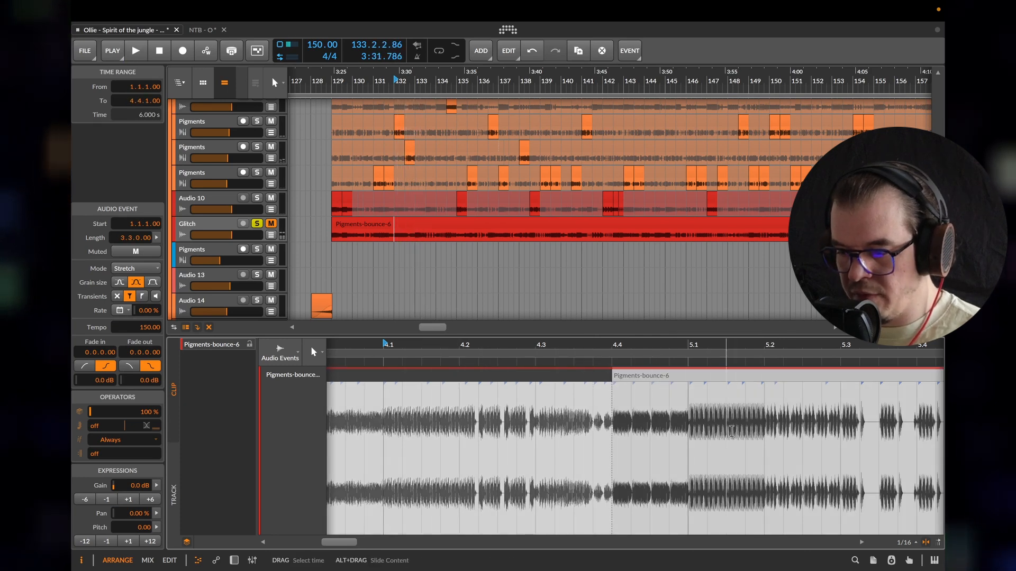
# Copy the audio from 5.2.1.00–5.2.2.00 over the range 4.3.4.00–4.4.1.00 and audition the result
pyautogui.moveTo(771, 437); pyautogui.dragTo(775, 429)
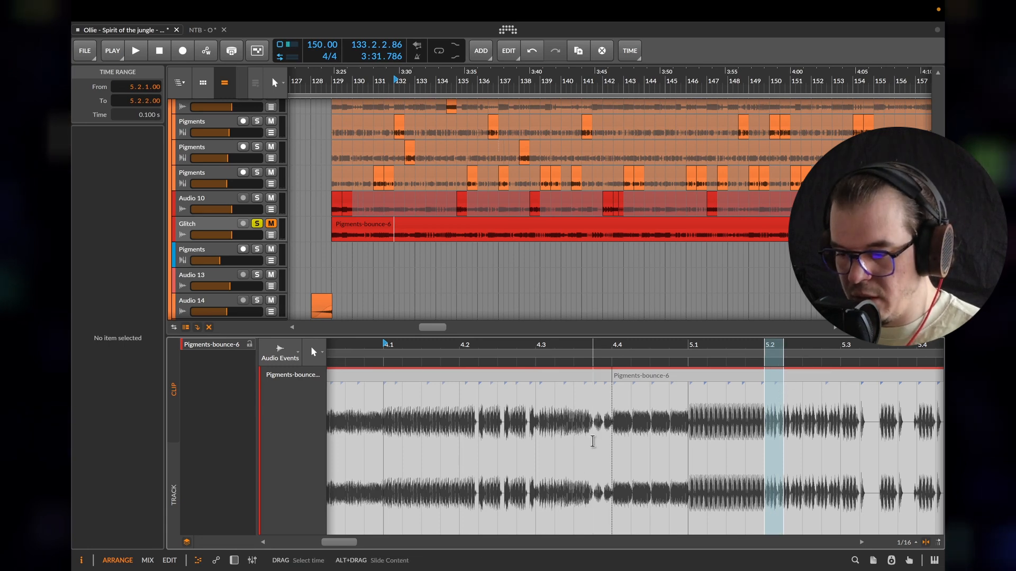
pyautogui.moveTo(592, 441); pyautogui.dragTo(612, 461)
pyautogui.press('space')
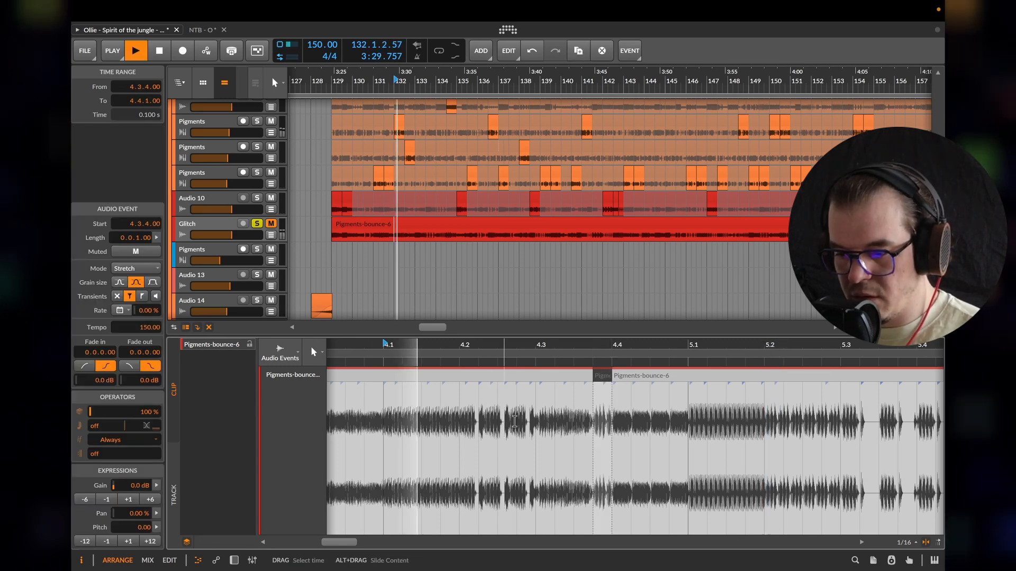
pyautogui.press('space')
# Give the short event at 4.3.4.00 a fade-in of 0.0.0.53 and a fade-out of 0.0.0.46, and audition it
pyautogui.click(603, 449)
pyautogui.moveTo(609, 386); pyautogui.dragTo(595, 386)
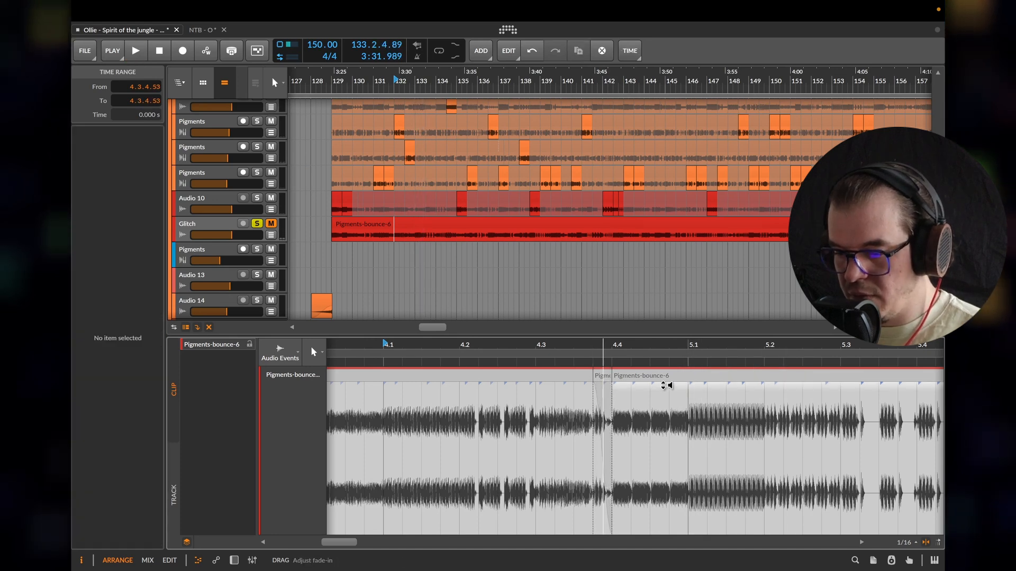
pyautogui.click(601, 374)
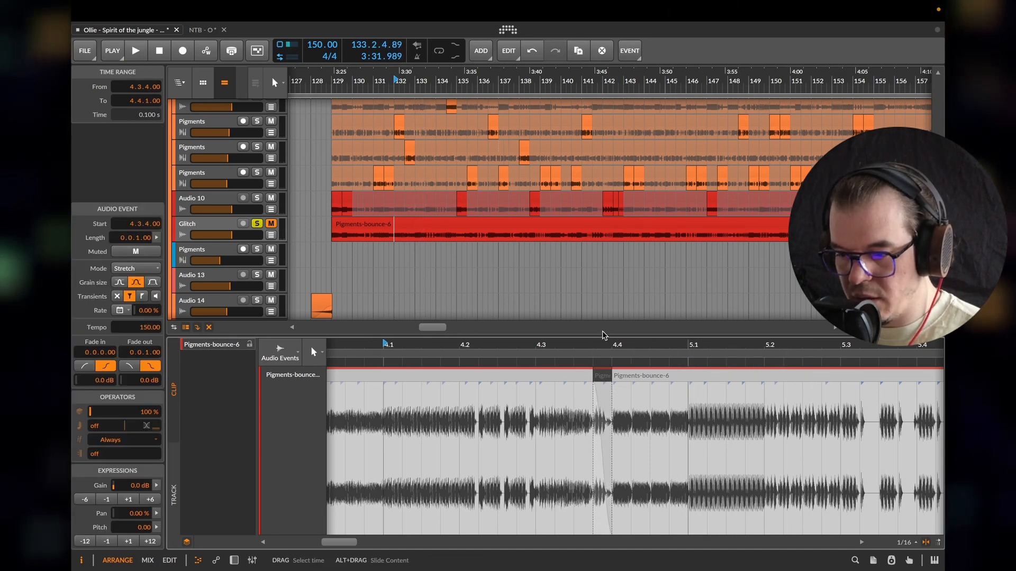
pyautogui.moveTo(594, 389); pyautogui.dragTo(605, 390)
pyautogui.press('space')
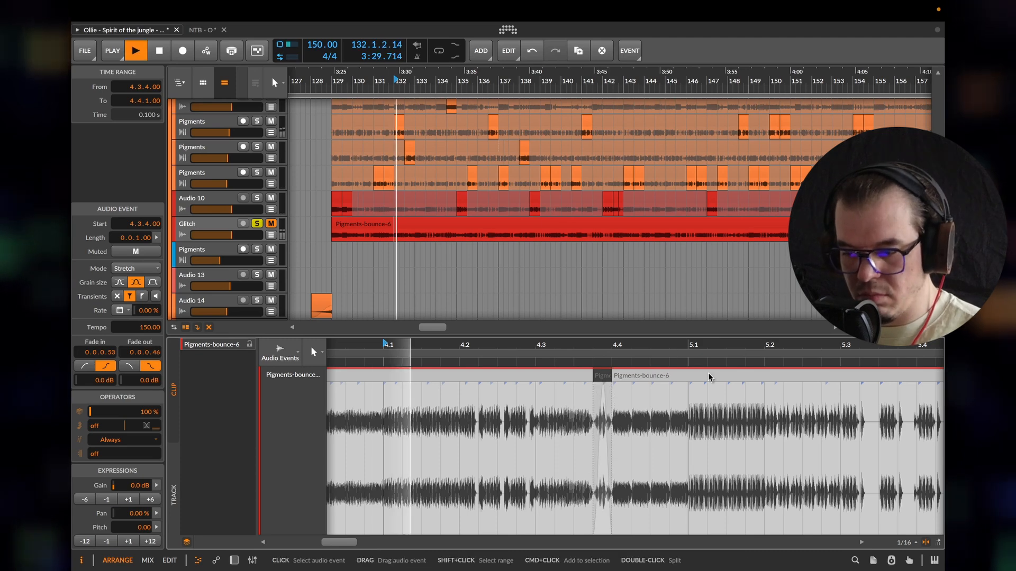
pyautogui.press('space')
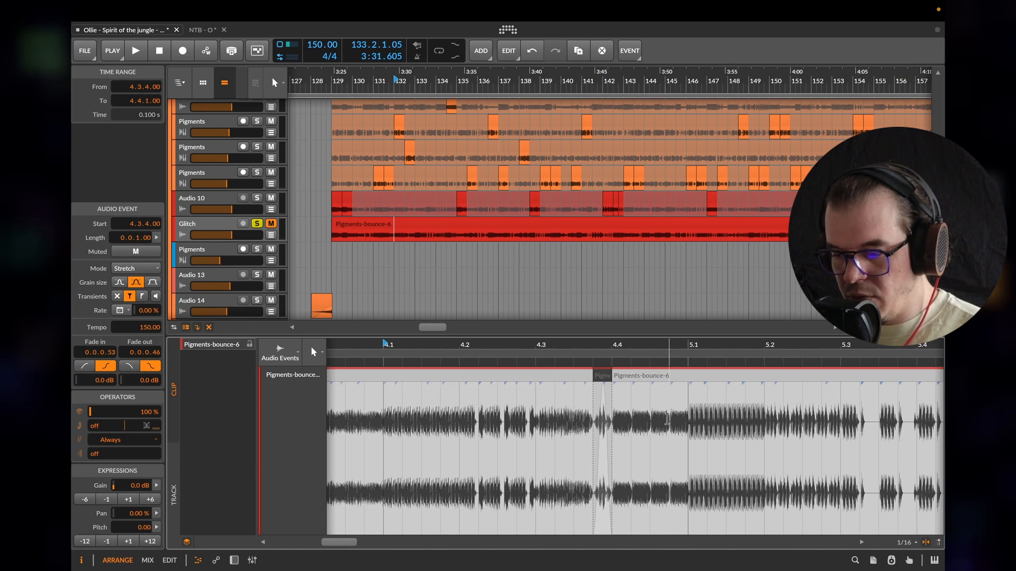
# Split the audio following the short faded event at 4.4.2.07 and 5.1.1.00, and delete the piece between the splits
pyautogui.doubleClick(632, 401)
pyautogui.click(659, 377)
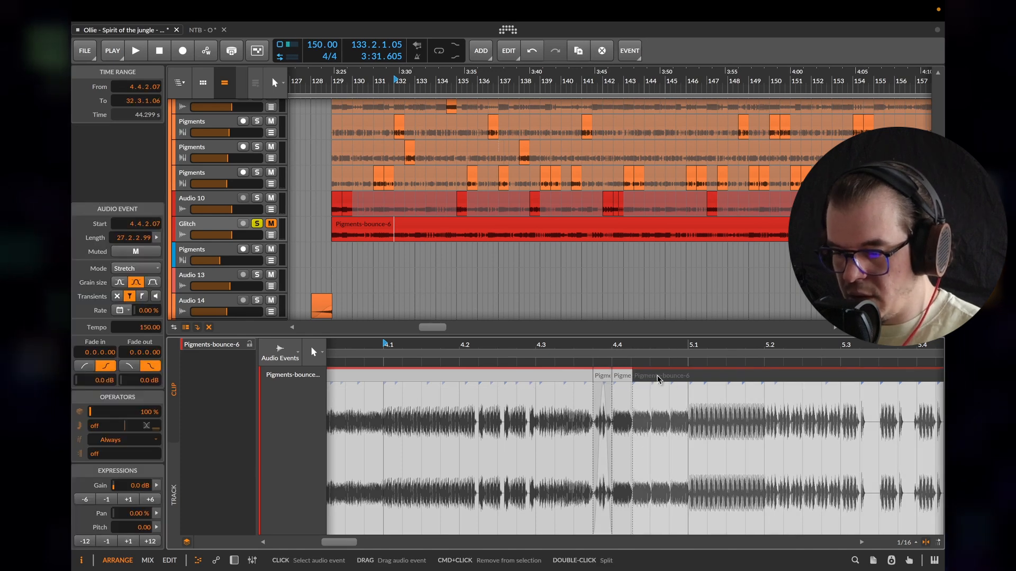
pyautogui.doubleClick(688, 398)
pyautogui.click(653, 376)
pyautogui.press('Delete')
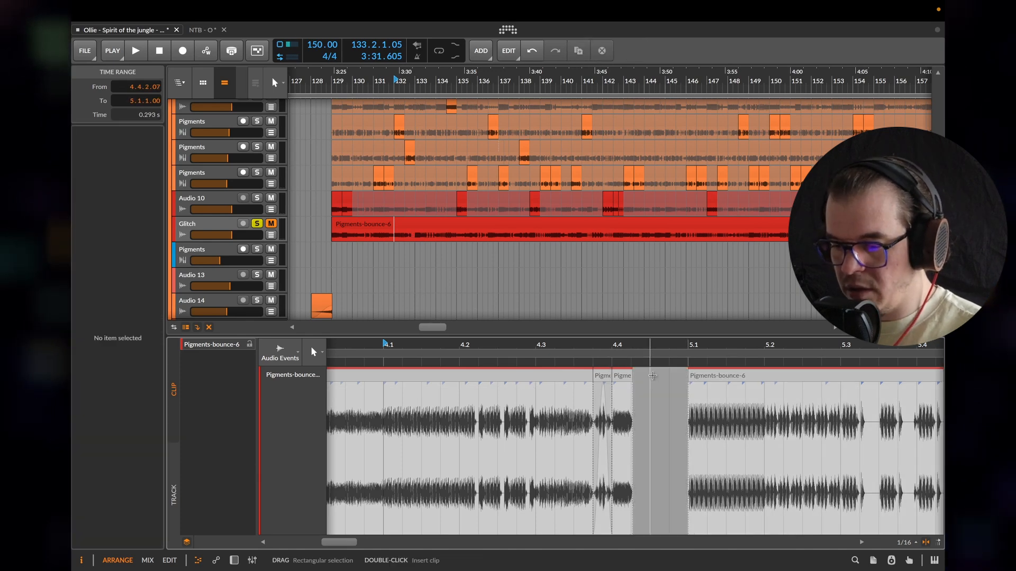
# Time-stretch the short event starting at 4.4.1.00 to end at 5.1.1.00, filling the gap
pyautogui.click(629, 376)
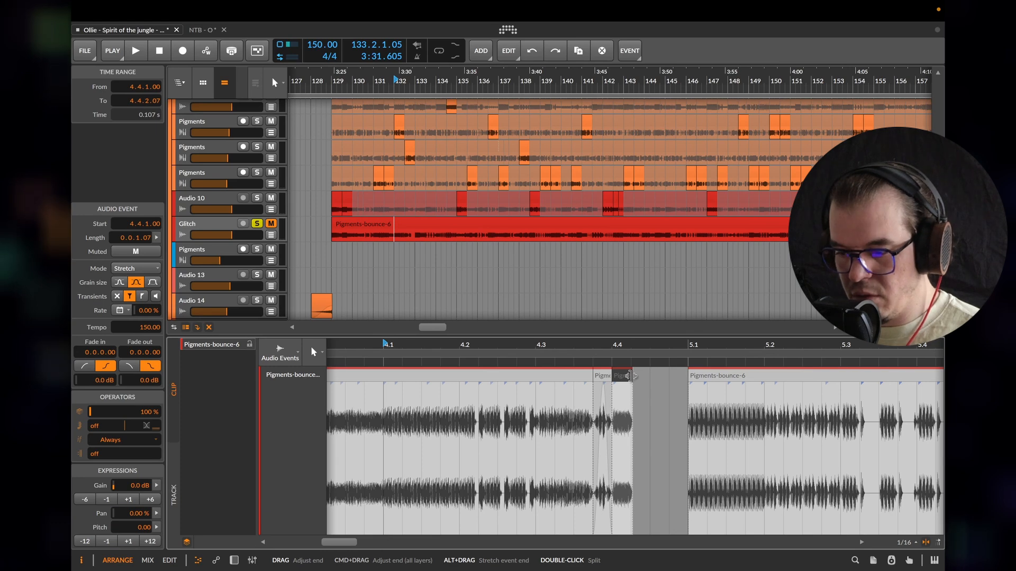
pyautogui.moveTo(629, 376); pyautogui.dragTo(642, 377)
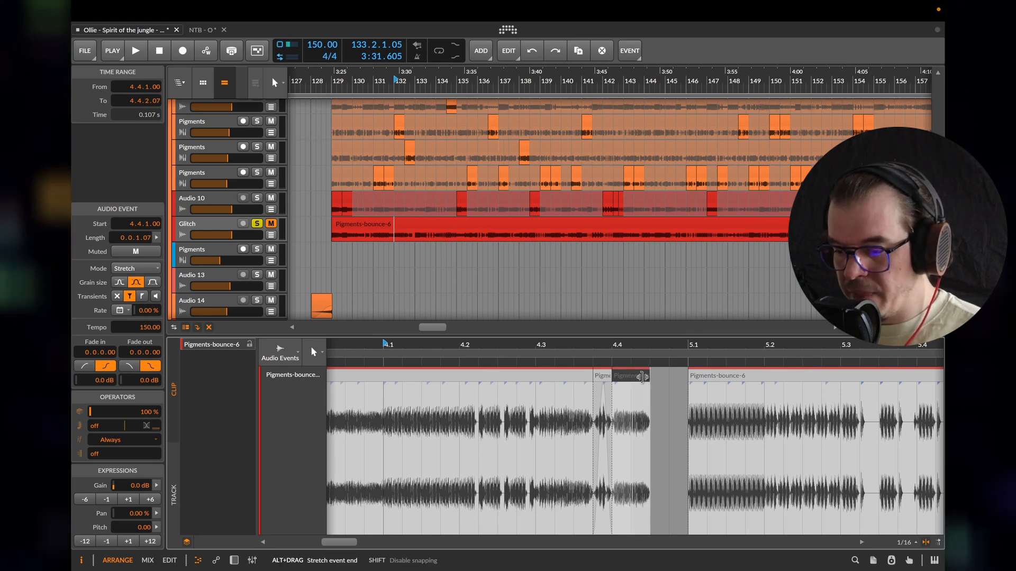
pyautogui.moveTo(642, 377); pyautogui.dragTo(680, 377)
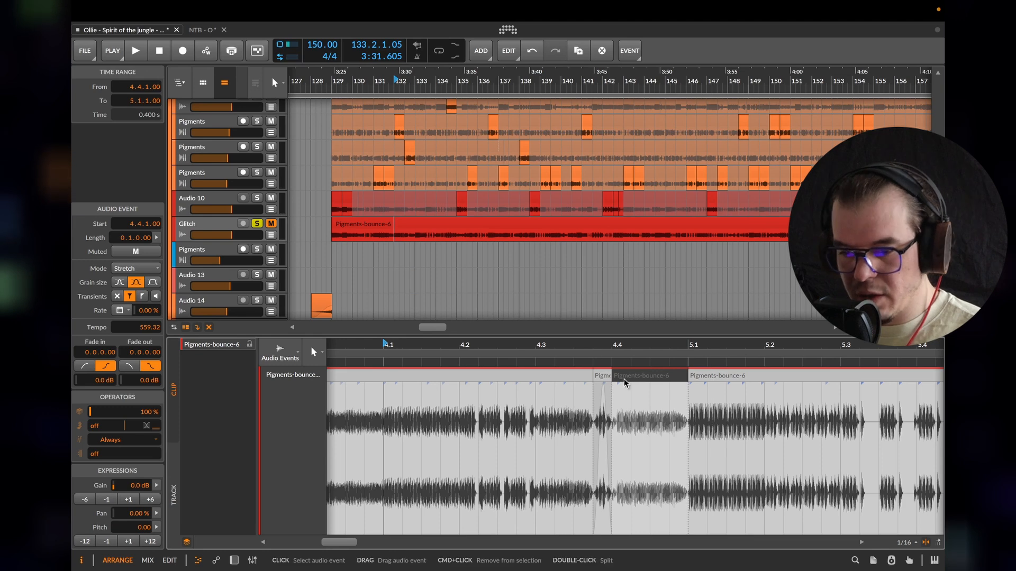
# Set the stretched event's playback mode to Elastique and audition it
pyautogui.click(136, 269)
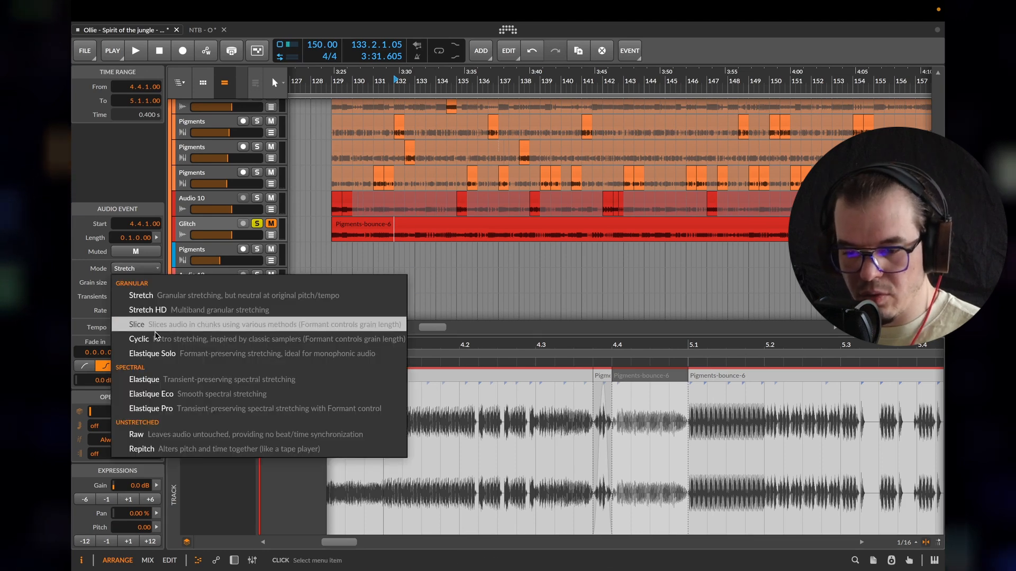
pyautogui.click(189, 379)
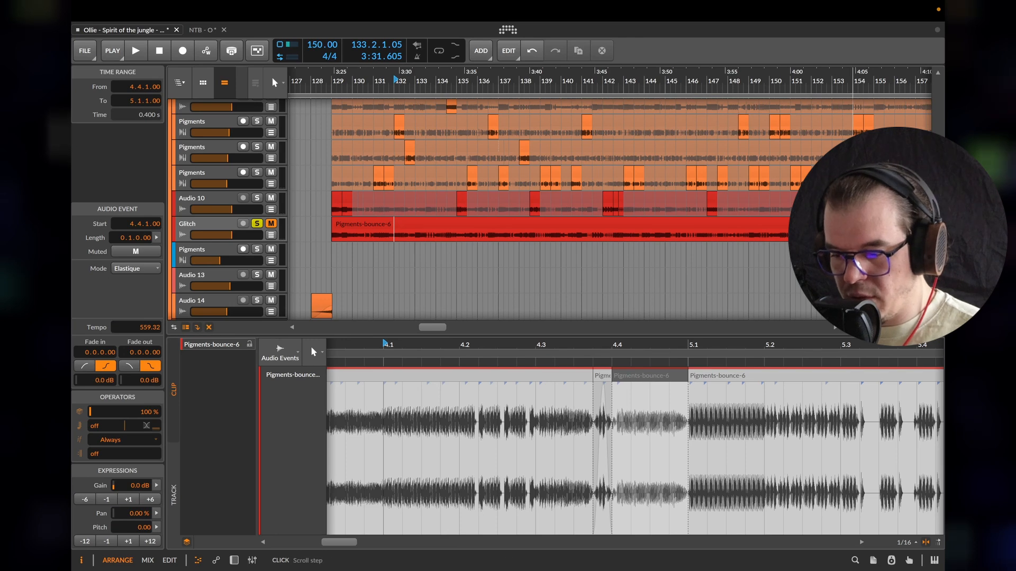
pyautogui.press('space')
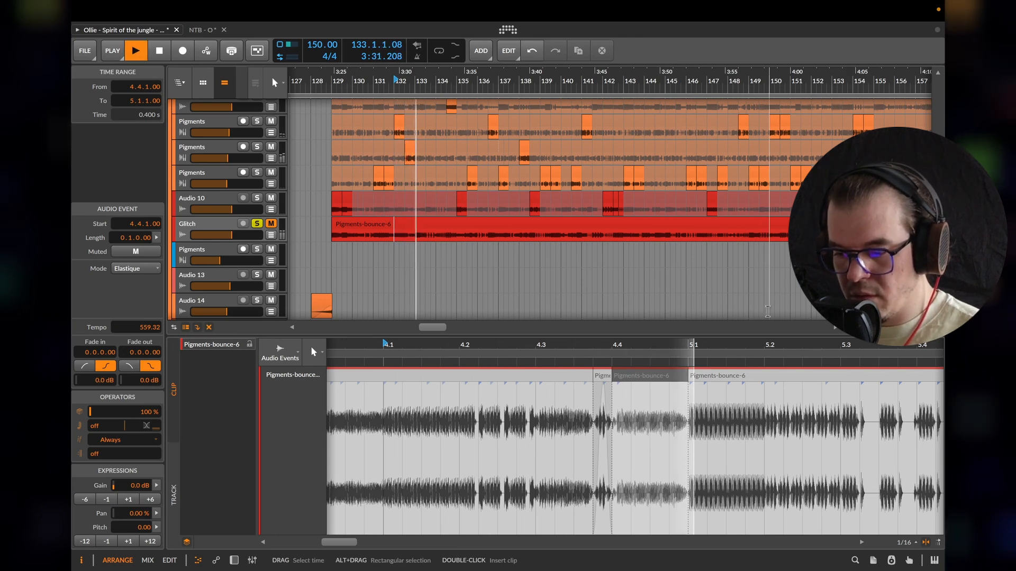
pyautogui.press('space')
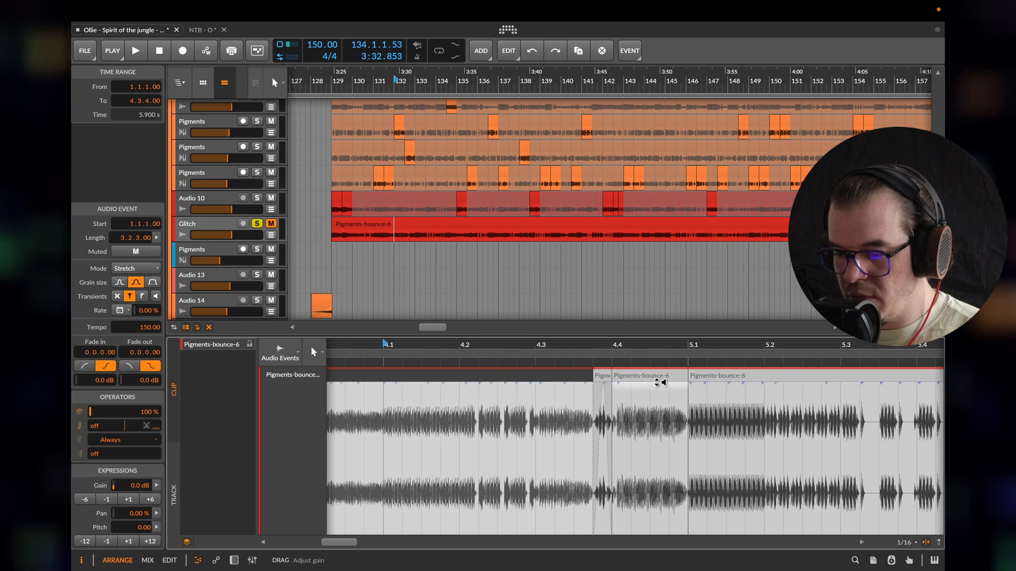
# Raise the stretched event's gain to +8.6 dB and lower the first event's gain to -3.4 dB
pyautogui.moveTo(660, 378); pyautogui.dragTo(676, 364)
pyautogui.click(538, 386)
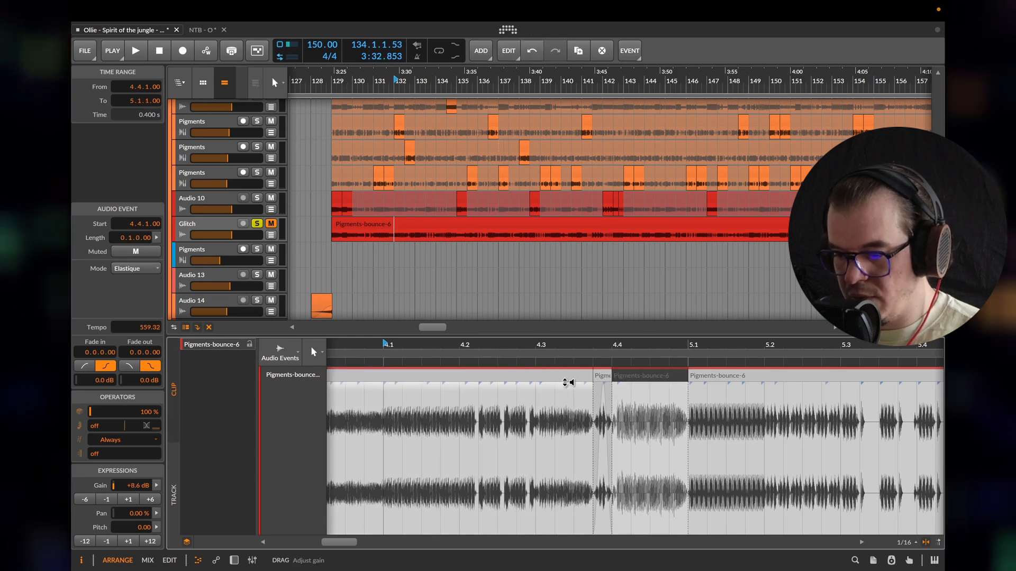
pyautogui.moveTo(567, 381); pyautogui.dragTo(569, 401)
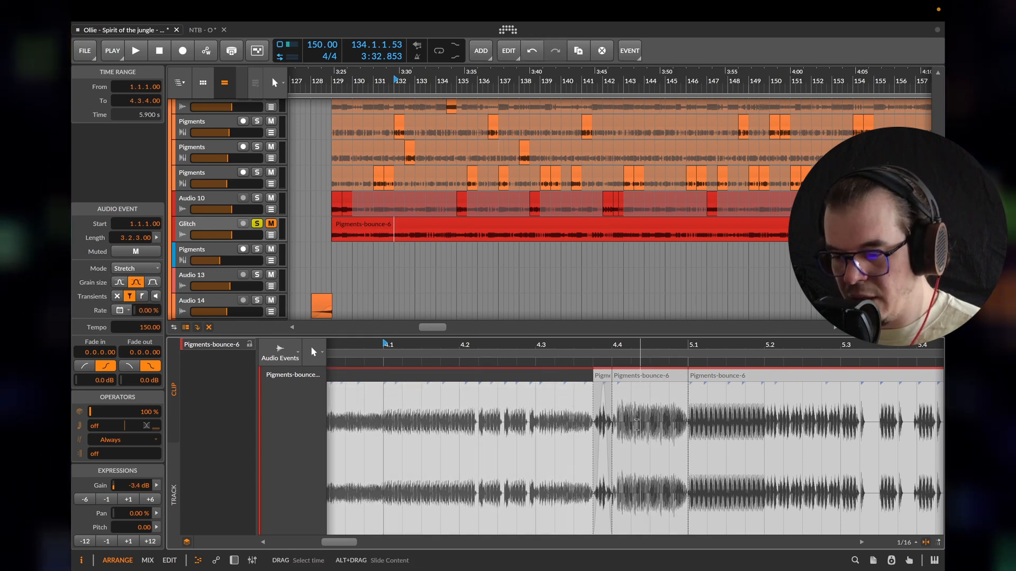